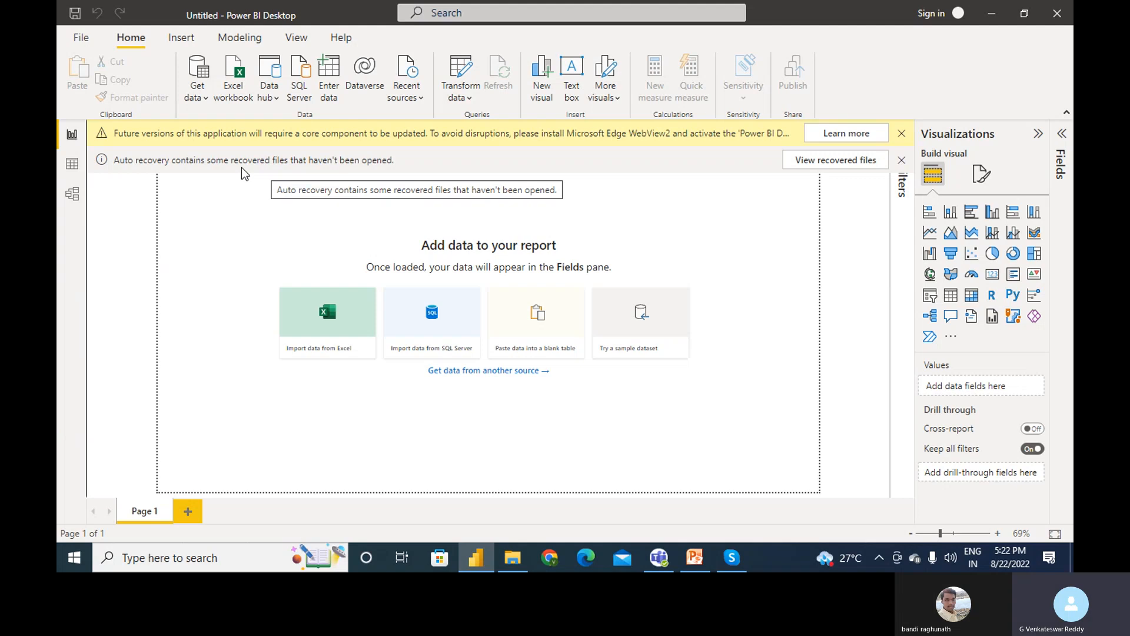
- Connect to the EMPDEPT-Details Excel workbook so the Navigator lists its EMPs table
left_click(208, 100)
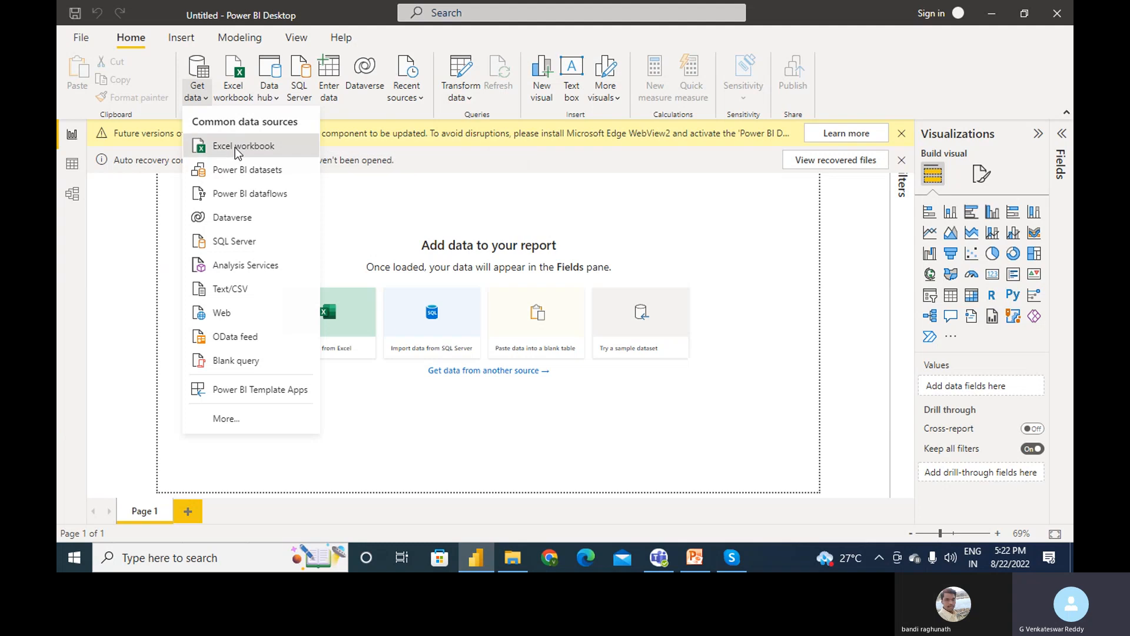
left_click(236, 148)
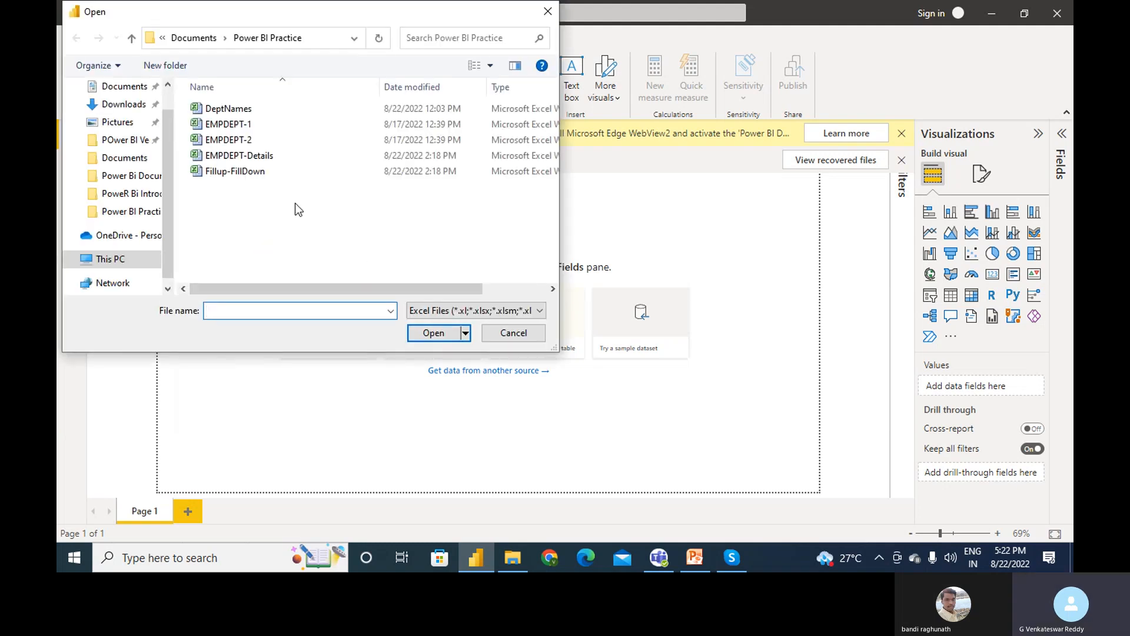
left_click(296, 157)
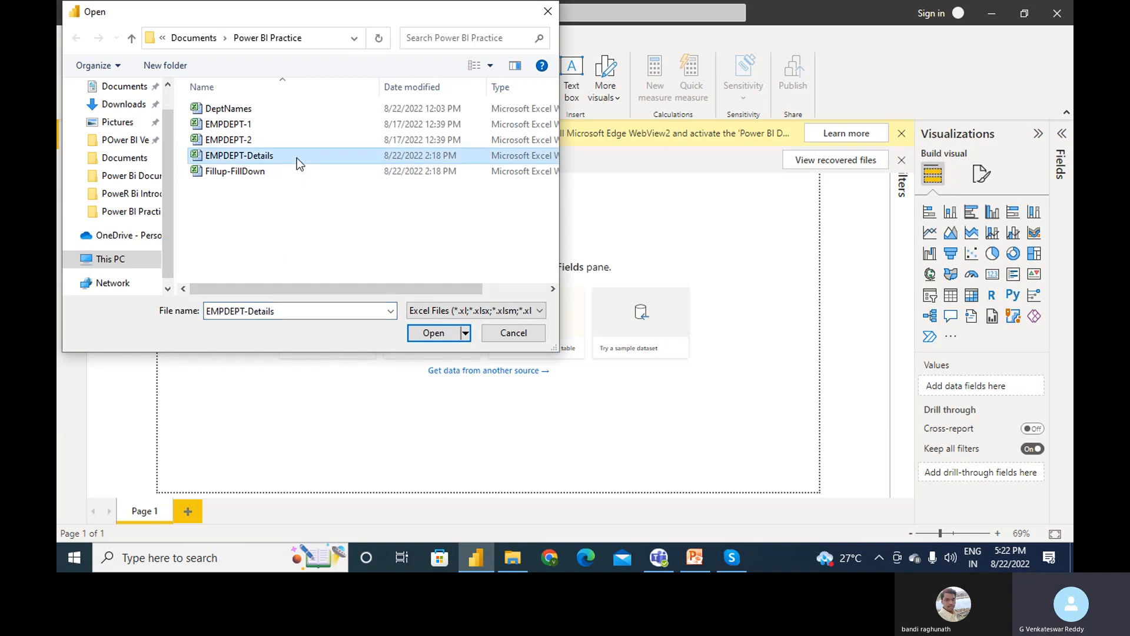
left_click(435, 339)
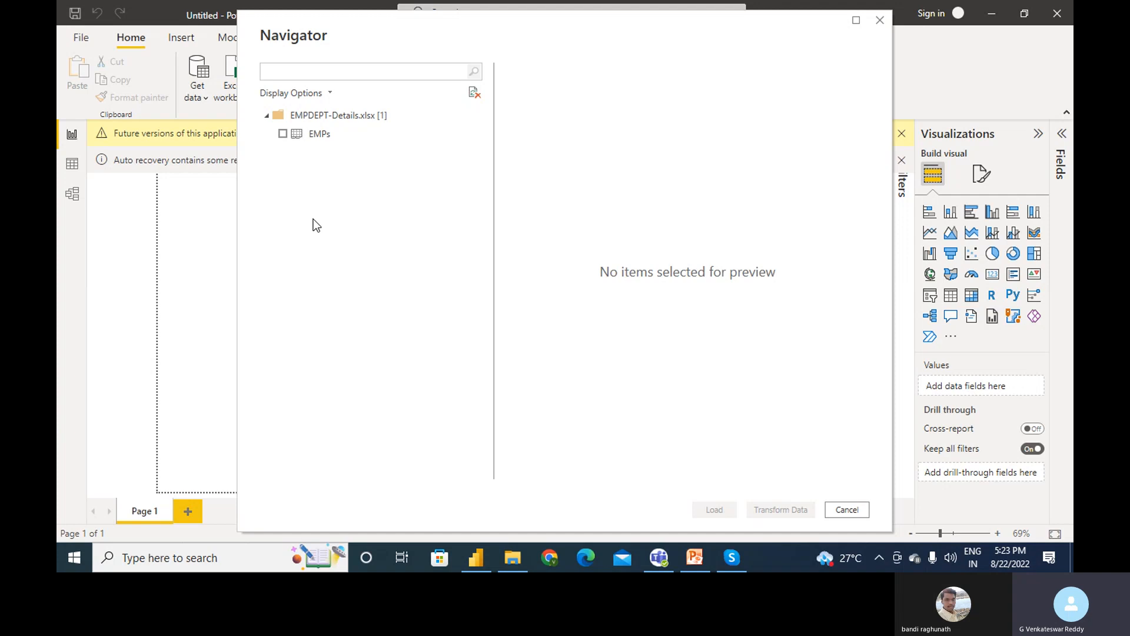
- Tick the EMPs sheet in the Navigator for import
left_click(283, 134)
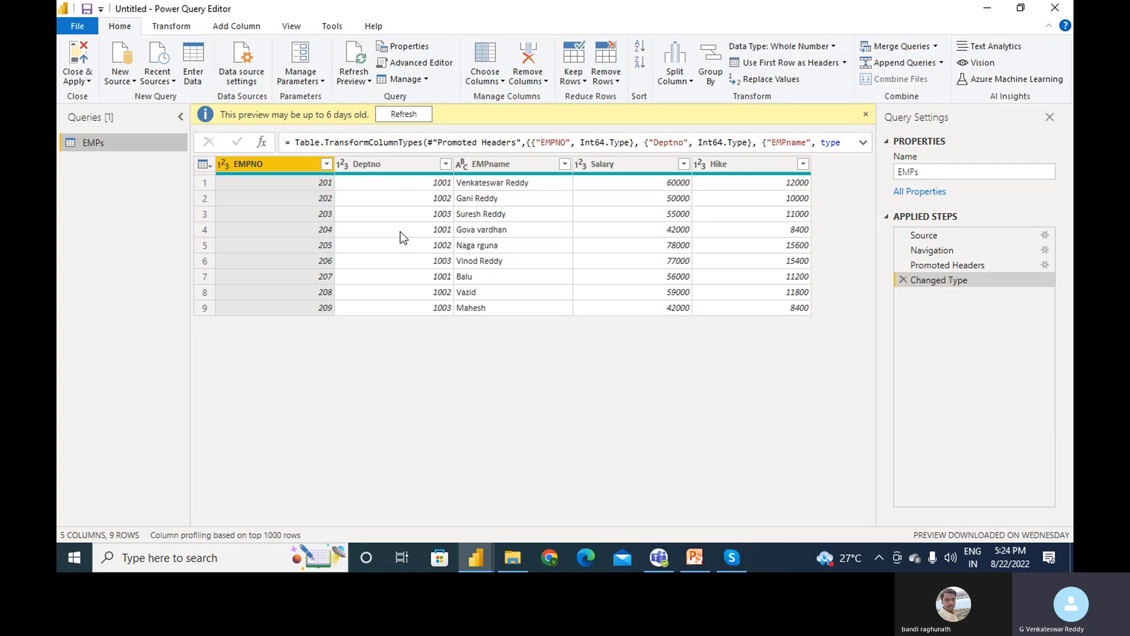
left_click(132, 82)
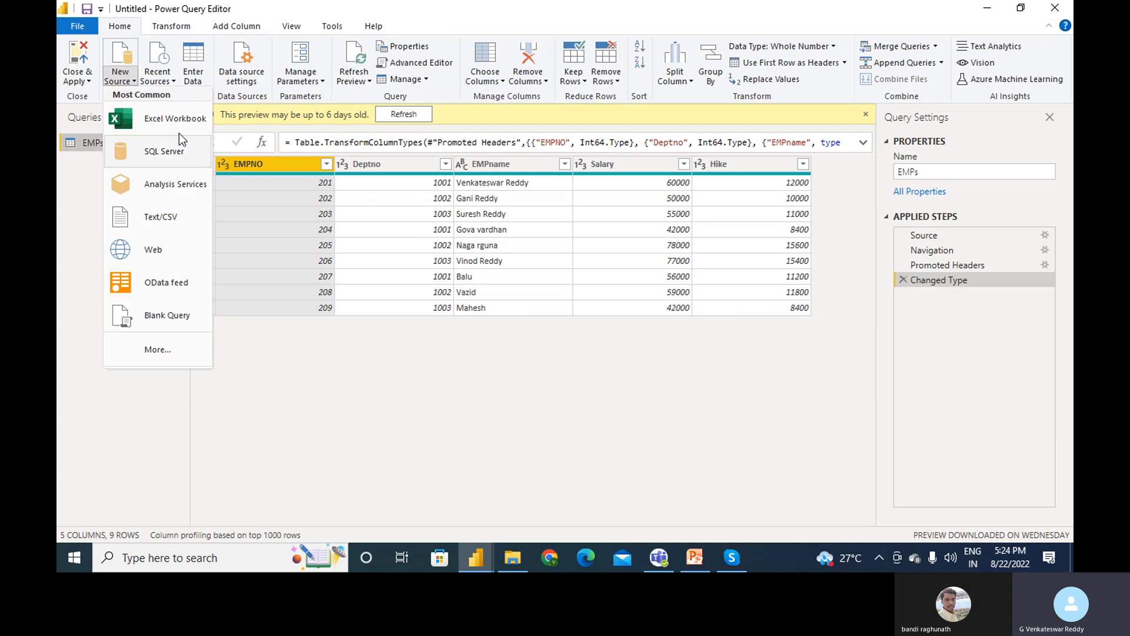
left_click(285, 399)
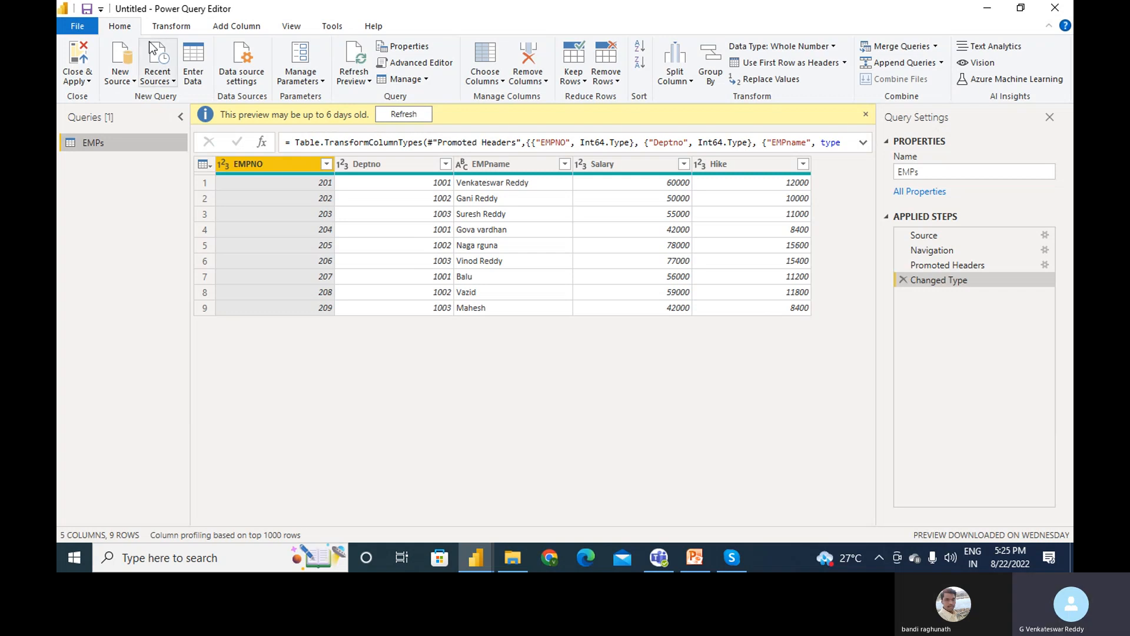
- Start a new Enter Data table and rename it from Table to Name
left_click(196, 65)
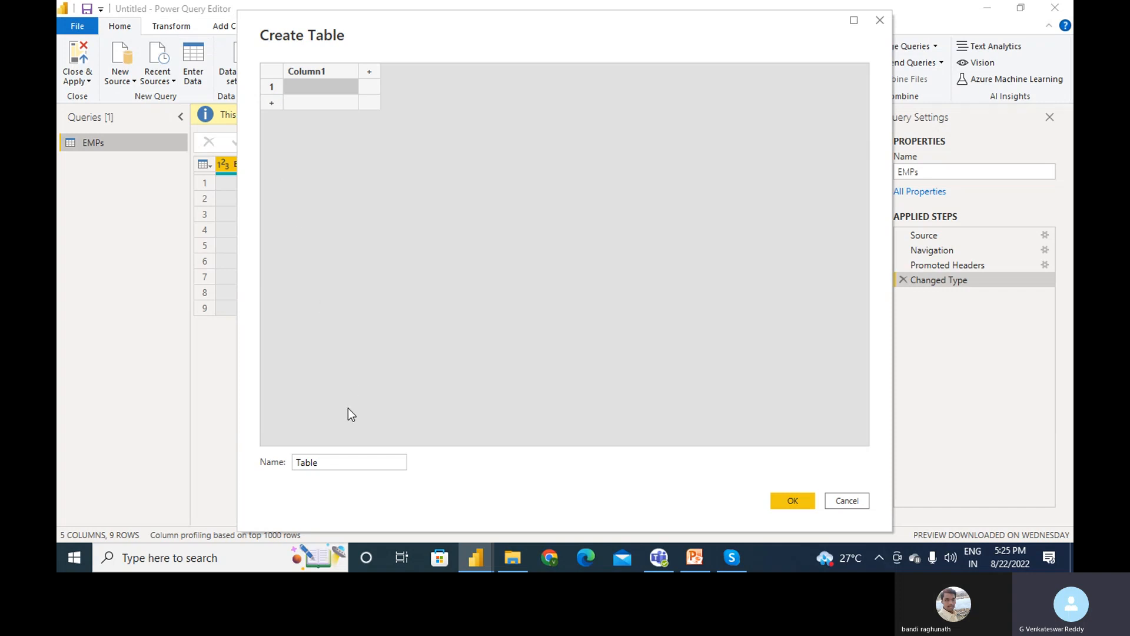
left_click(317, 460)
double_click(312, 463)
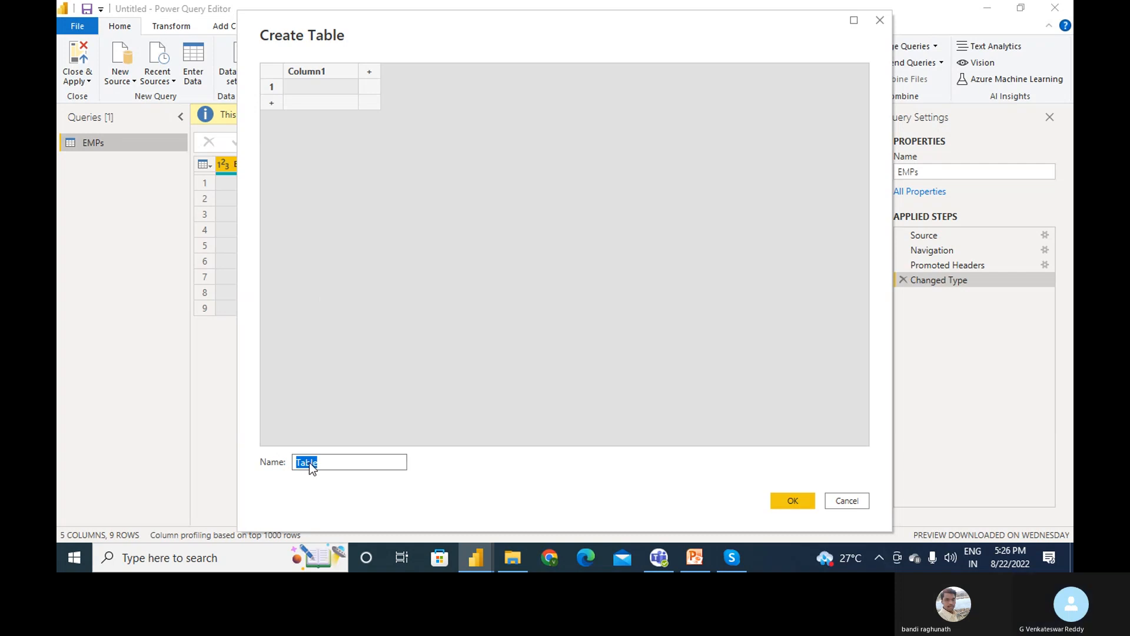
left_click(311, 463)
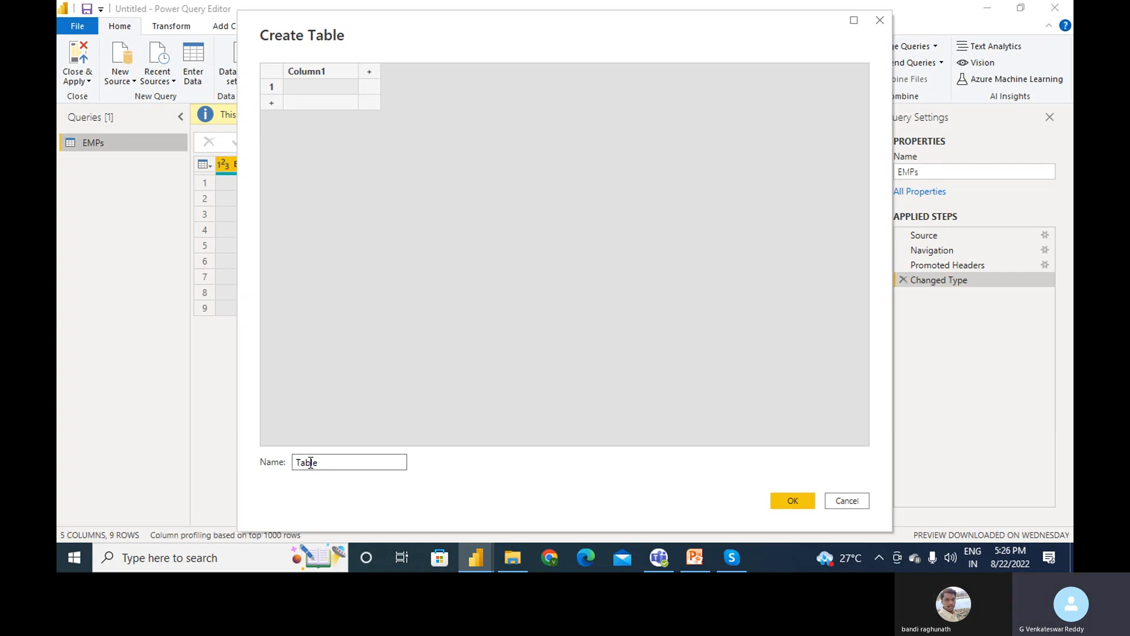
double_click(310, 463)
type("Name")
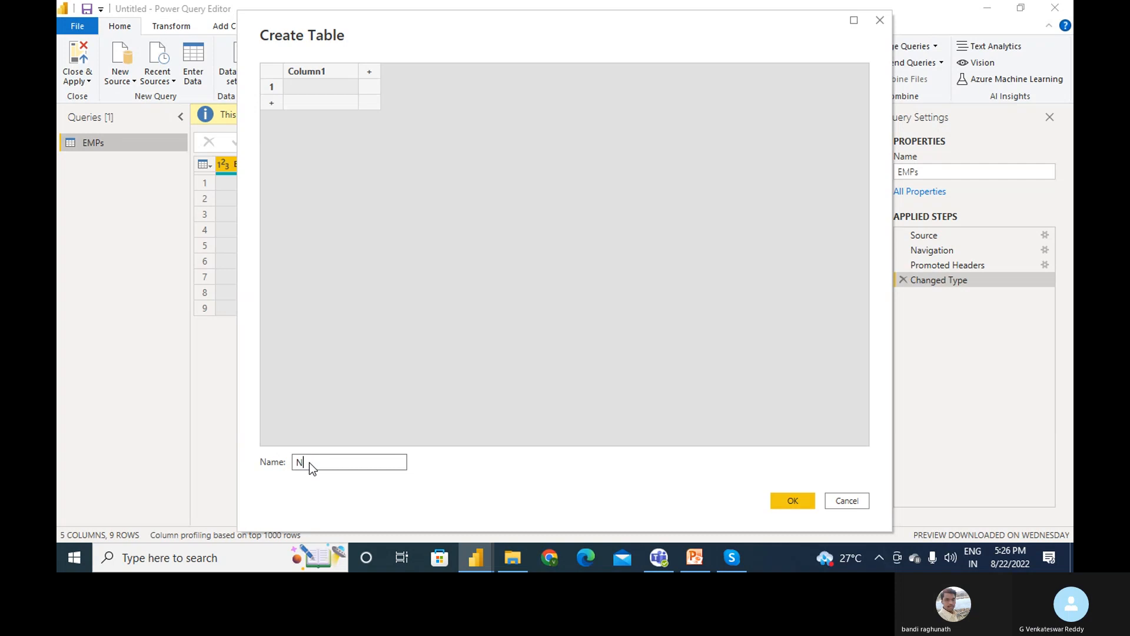
- Enter four employee names into Column1, one per row, and create the Name query
left_click(305, 90)
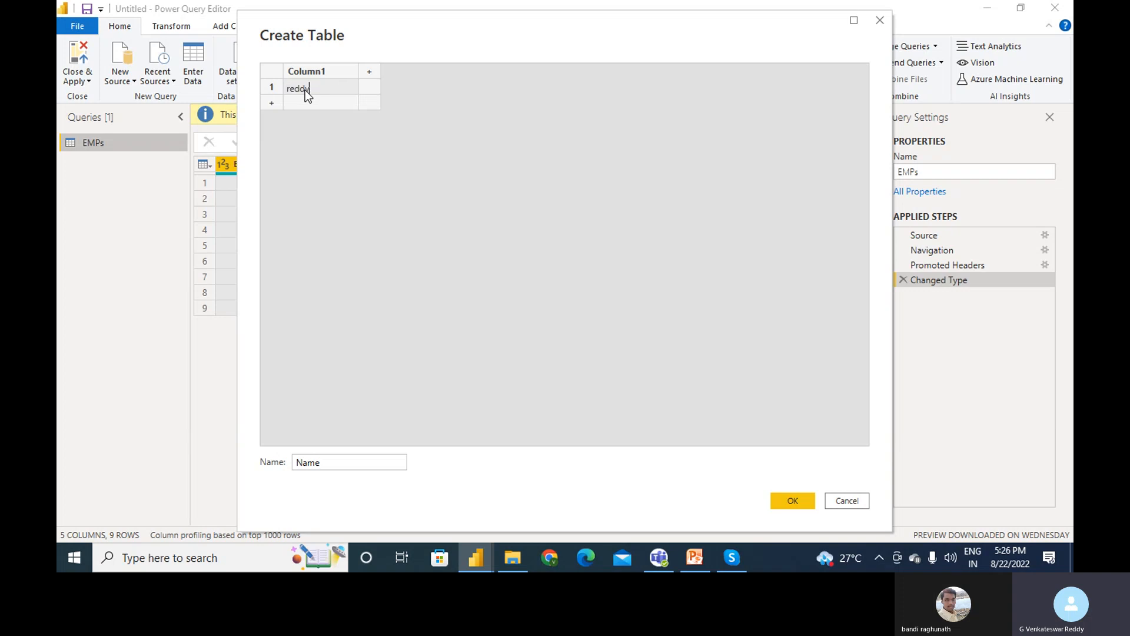
key("Return")
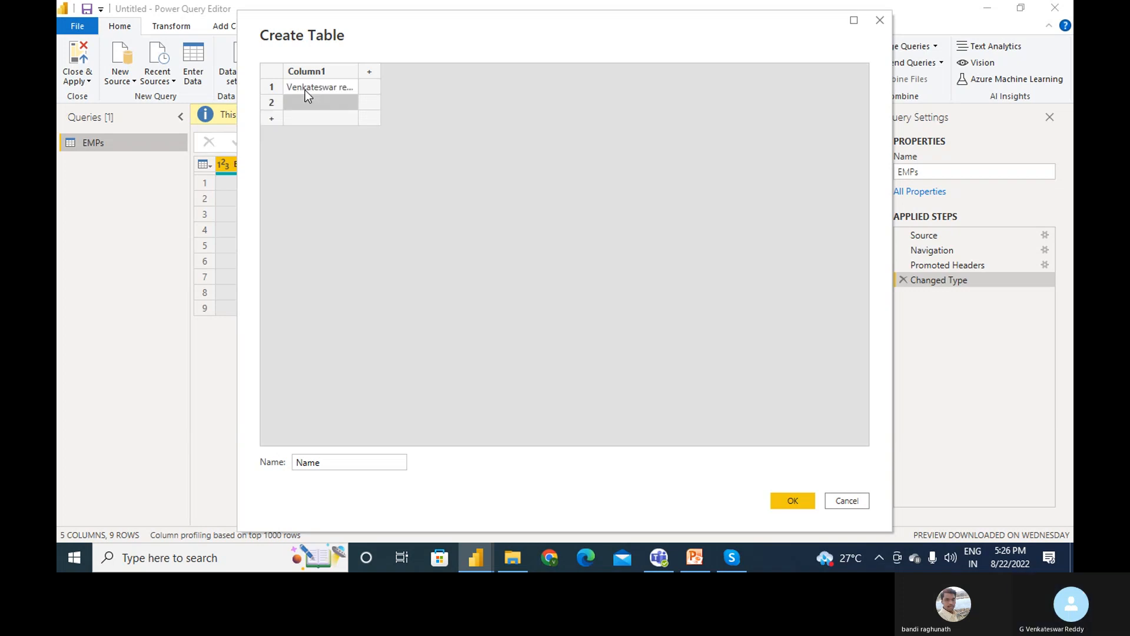
type("Vinod")
key("Return")
type("Va")
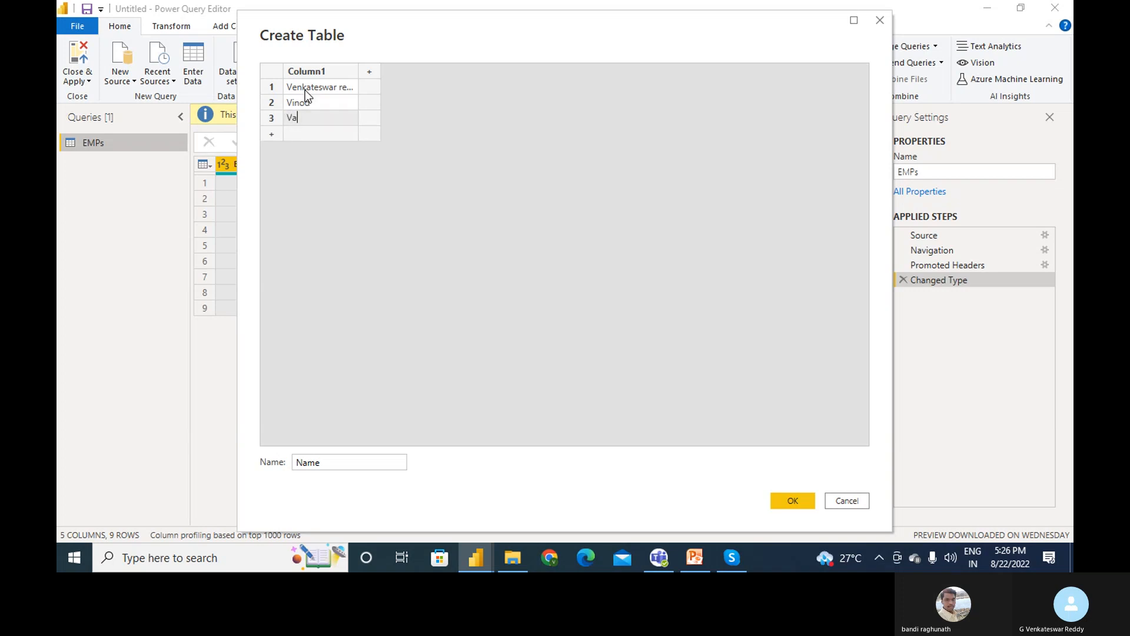
type("zid")
key("Return")
type("Ganes")
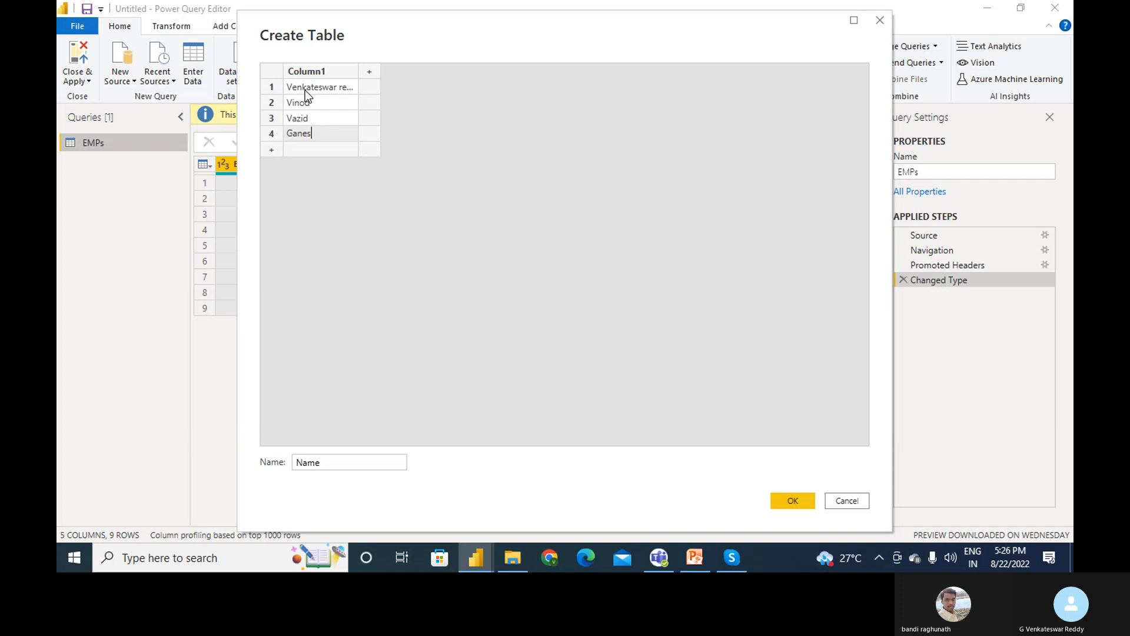
type("h")
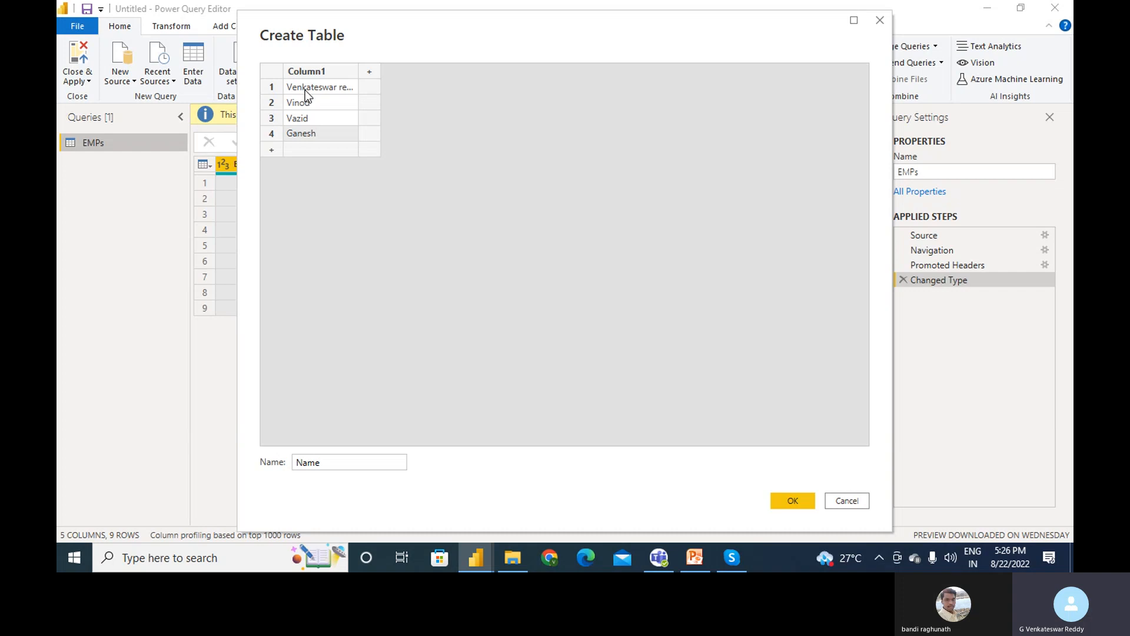
key("Return")
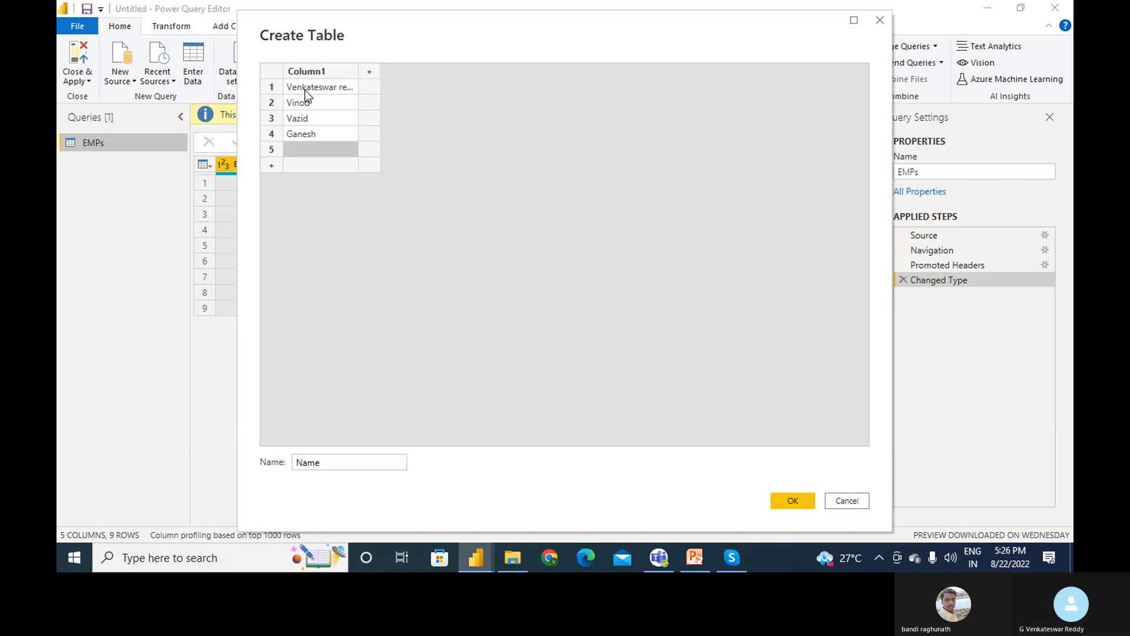
left_click(799, 497)
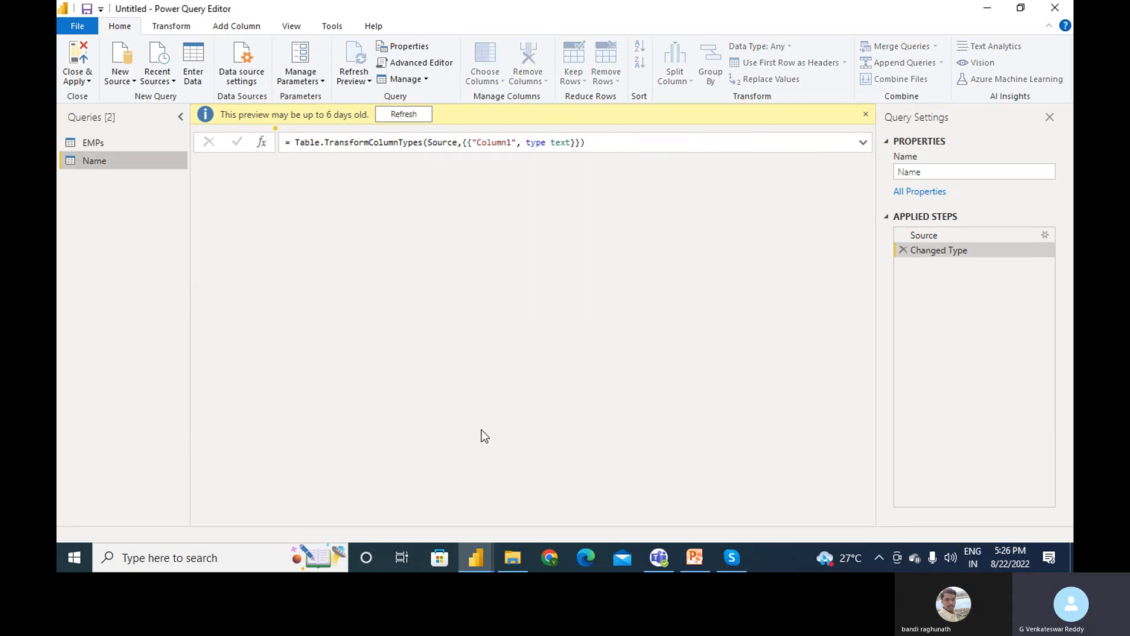
- Return to the EMPs query and open the Manage dropdown
left_click(125, 145)
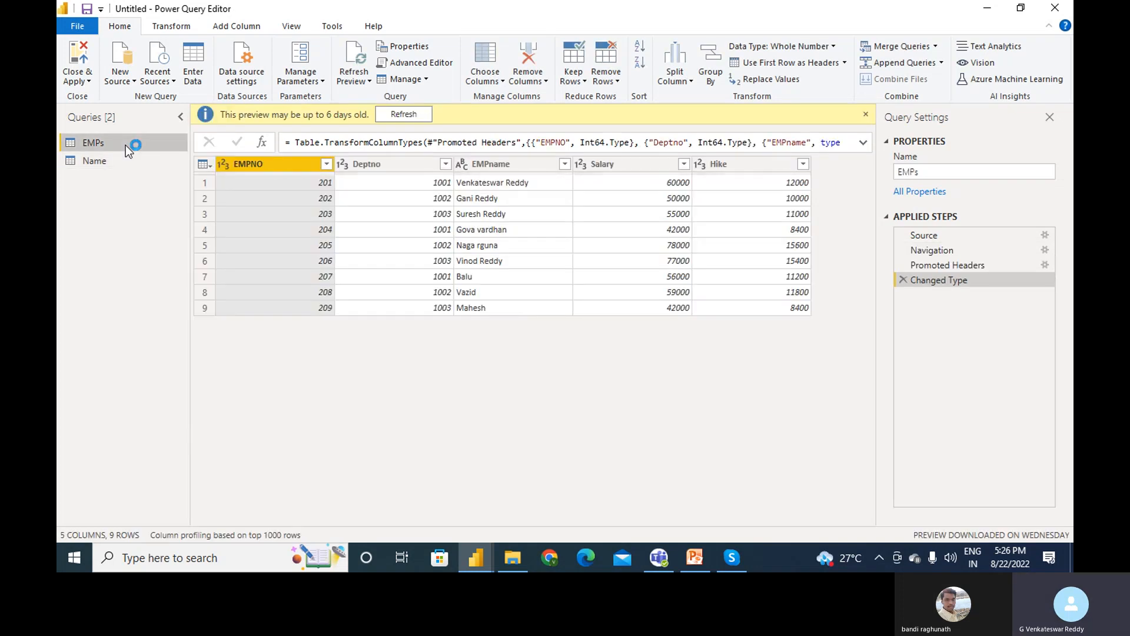
left_click(428, 80)
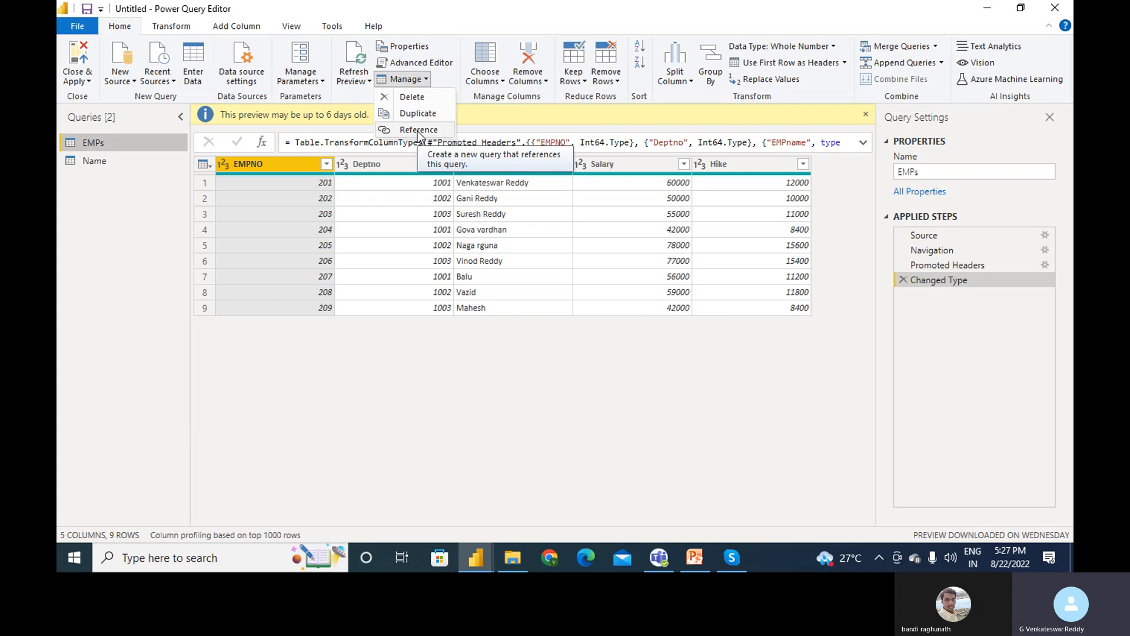
- Create a duplicate, EMPs (2), and a reference, EMPs (3), of the EMPs query
left_click(426, 113)
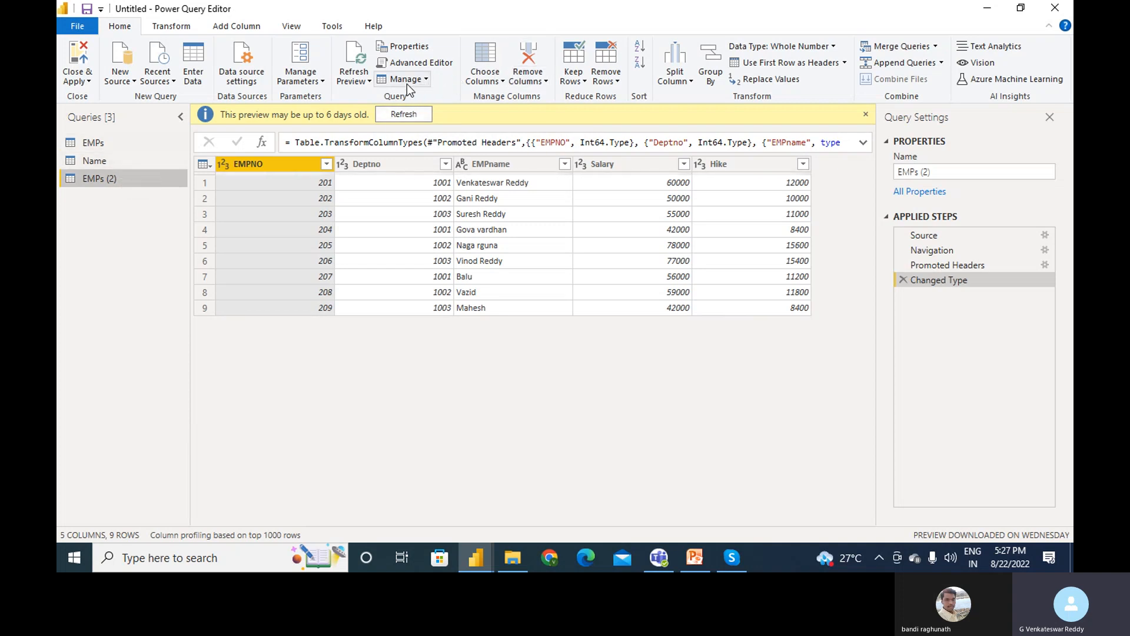
left_click(114, 143)
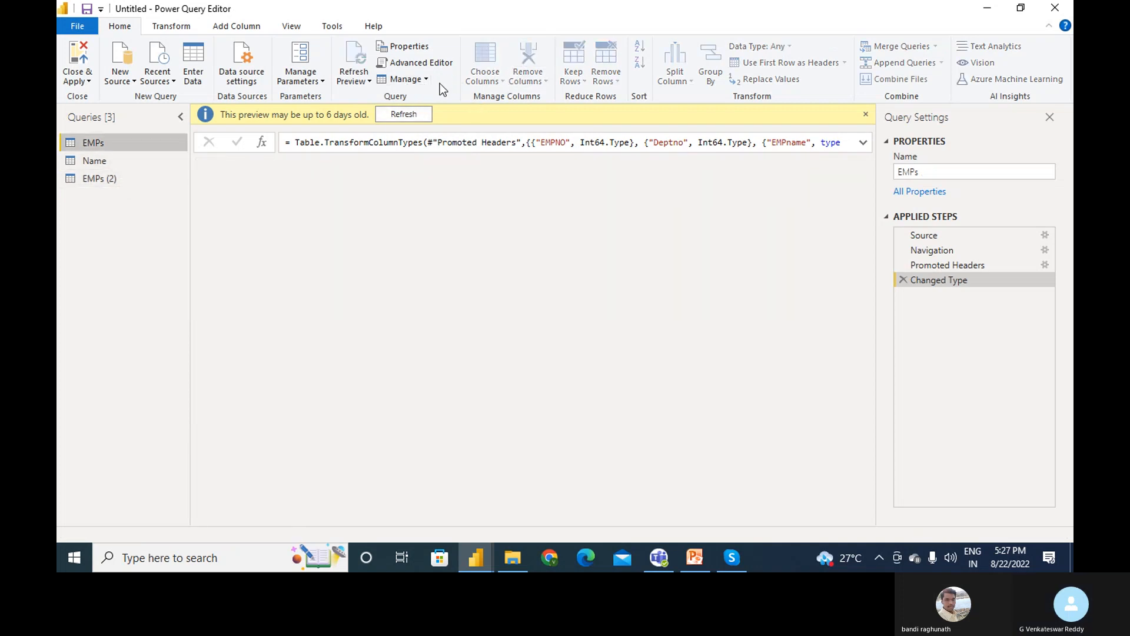
left_click(426, 80)
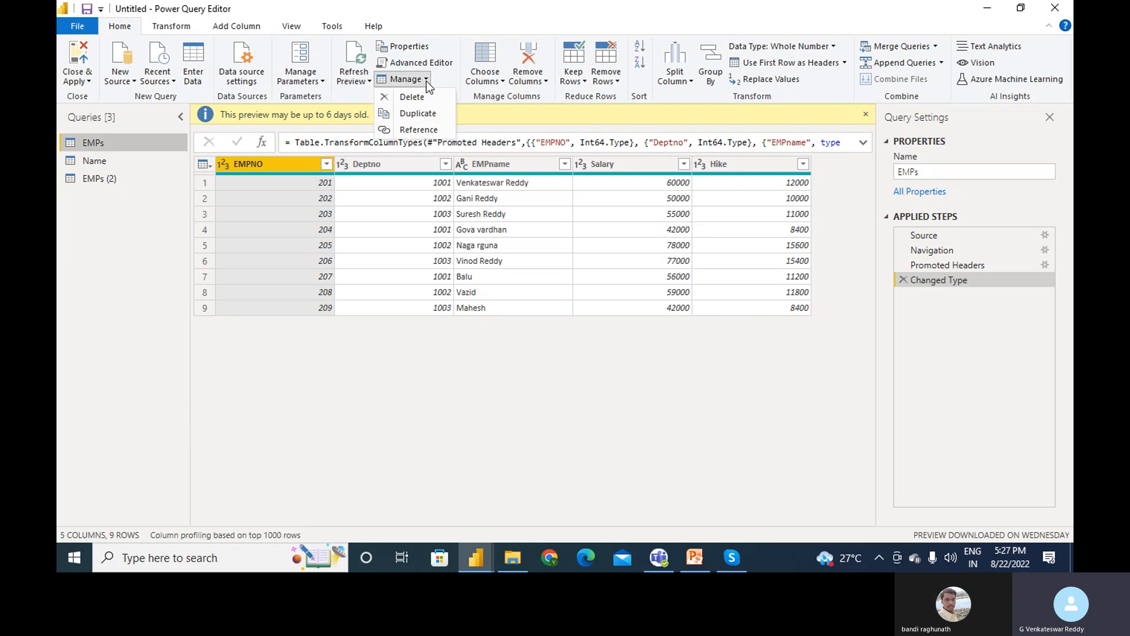
left_click(426, 125)
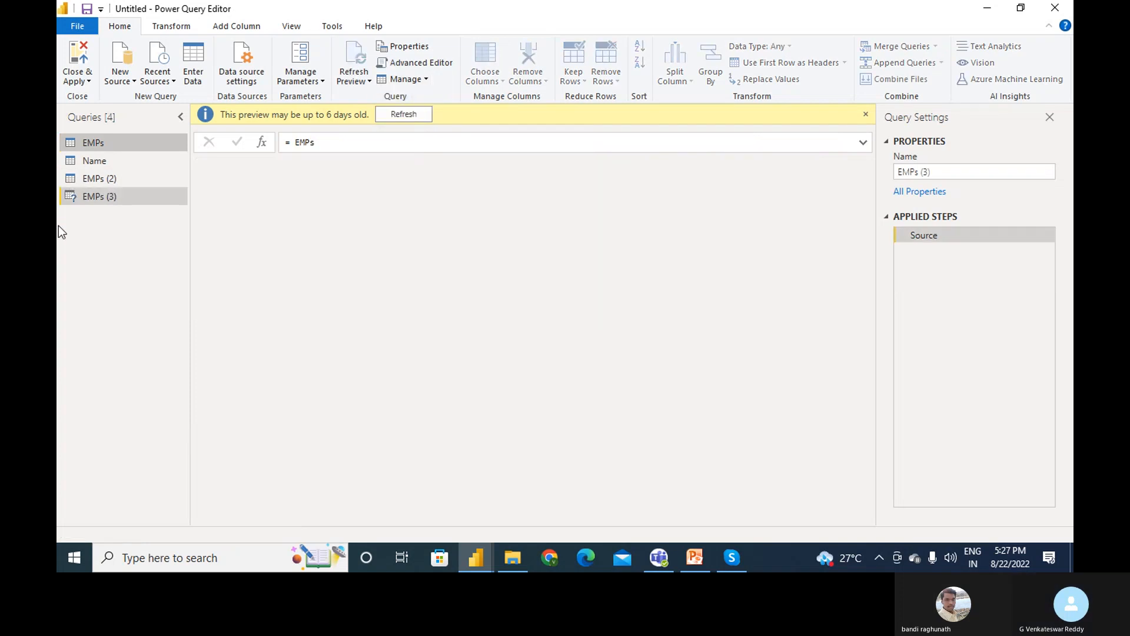
left_click(114, 201)
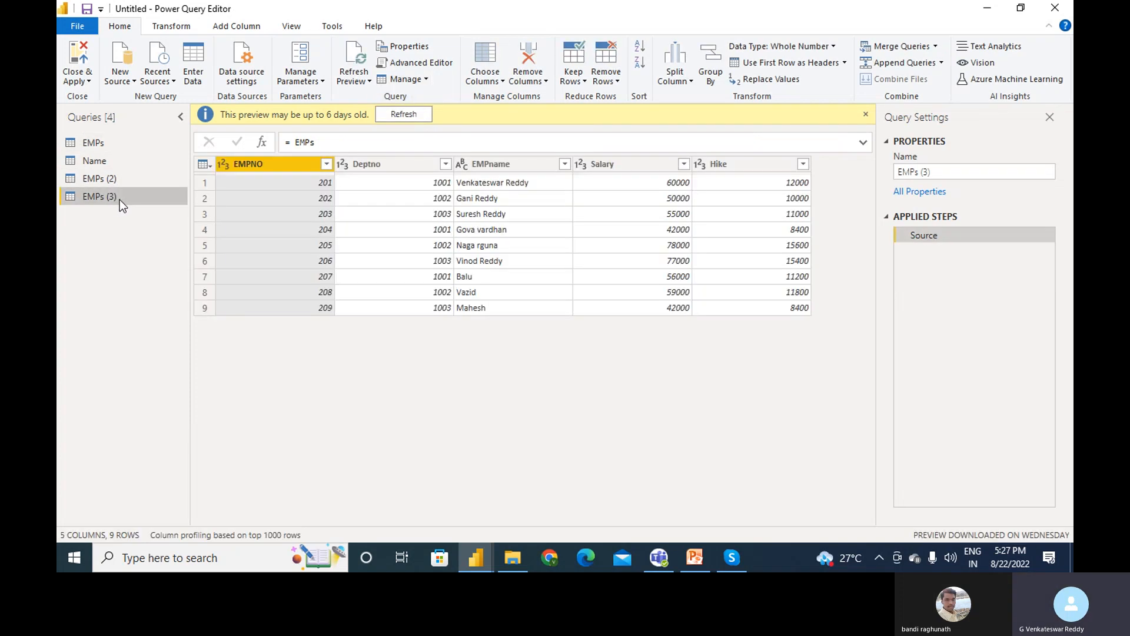
- Compare the applied steps of EMPs, EMPs (2) and EMPs (3), ending on EMPs (3)
left_click(106, 143)
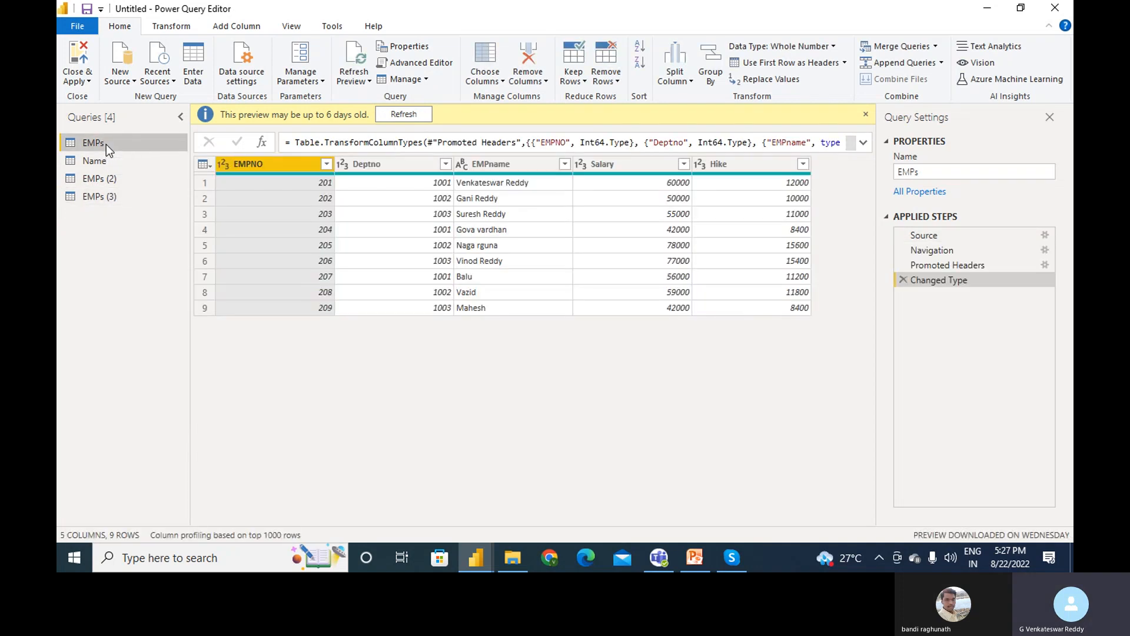
left_click(93, 182)
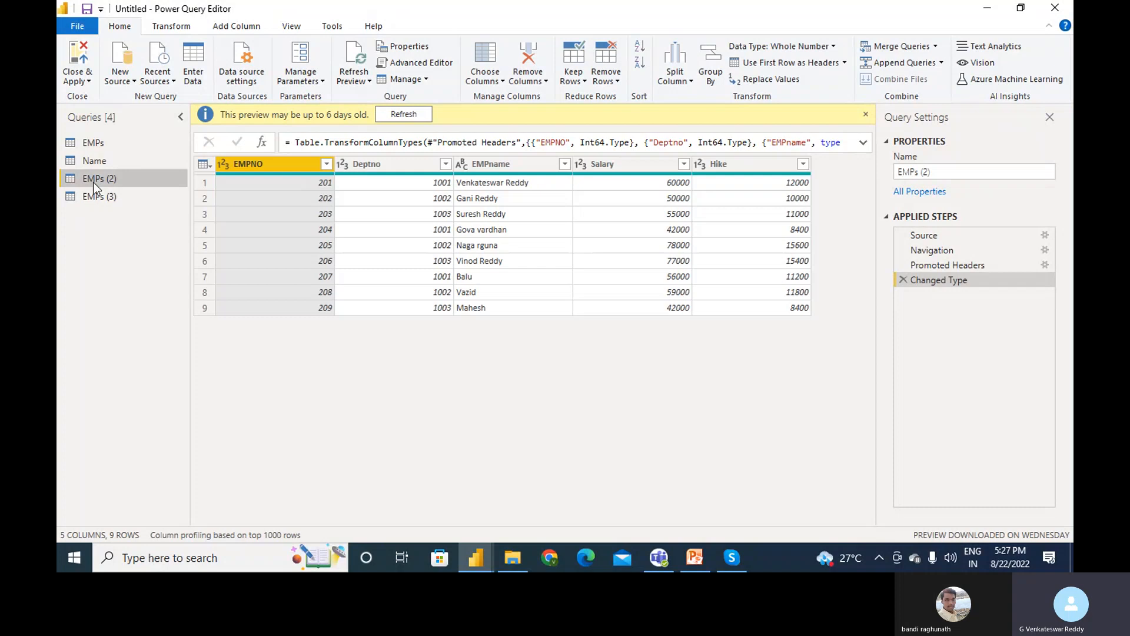
left_click(93, 196)
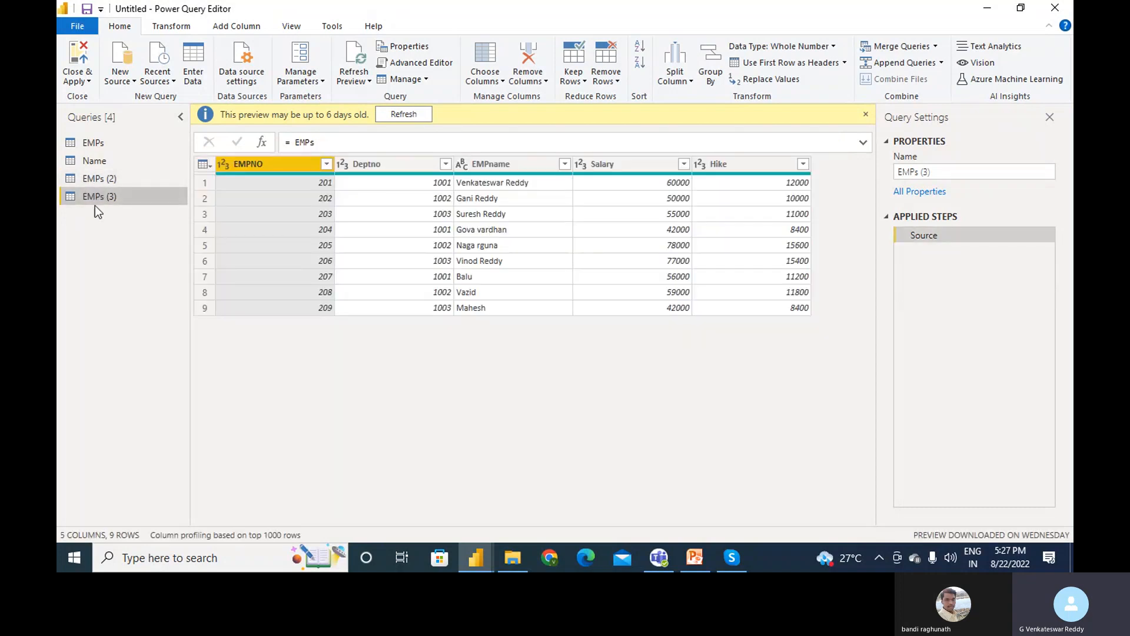
left_click(104, 148)
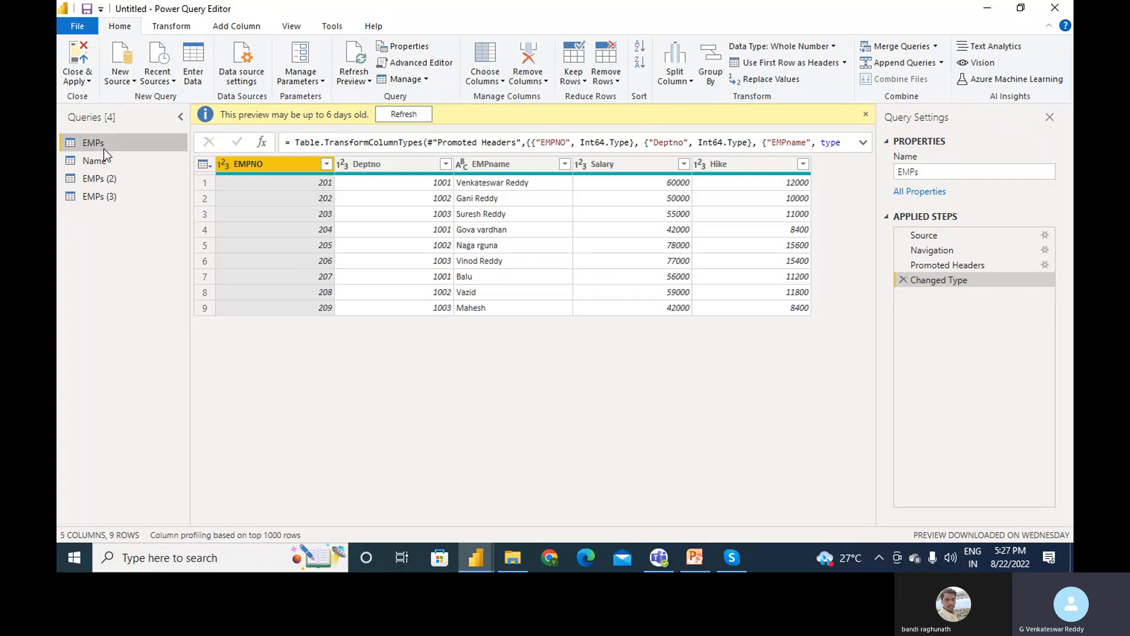
left_click(108, 196)
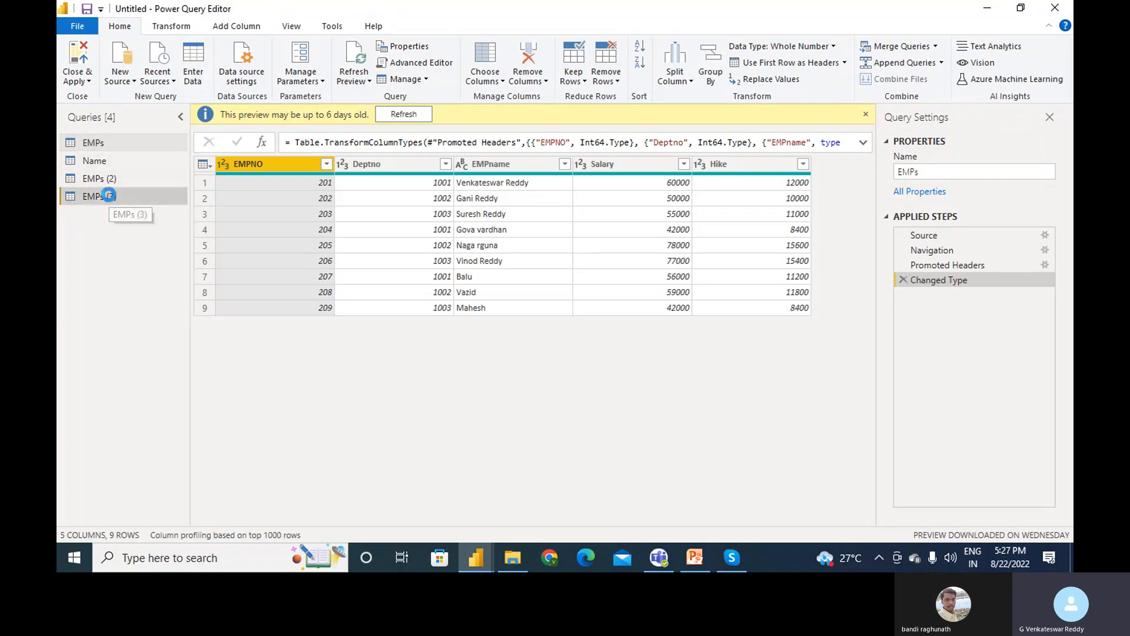
left_click(112, 180)
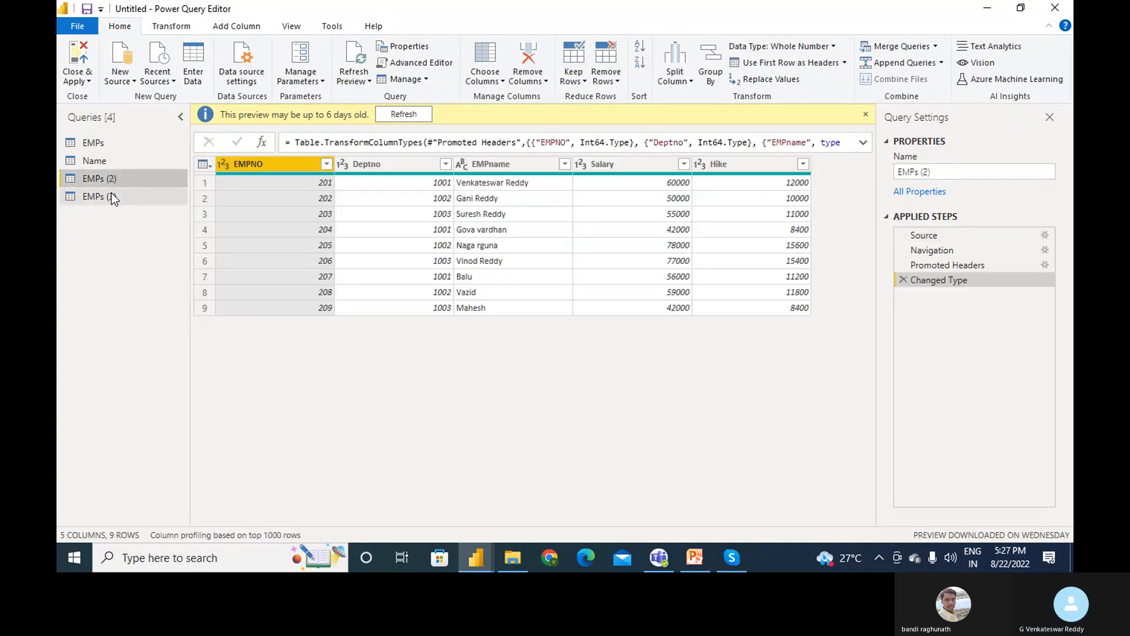
left_click(111, 195)
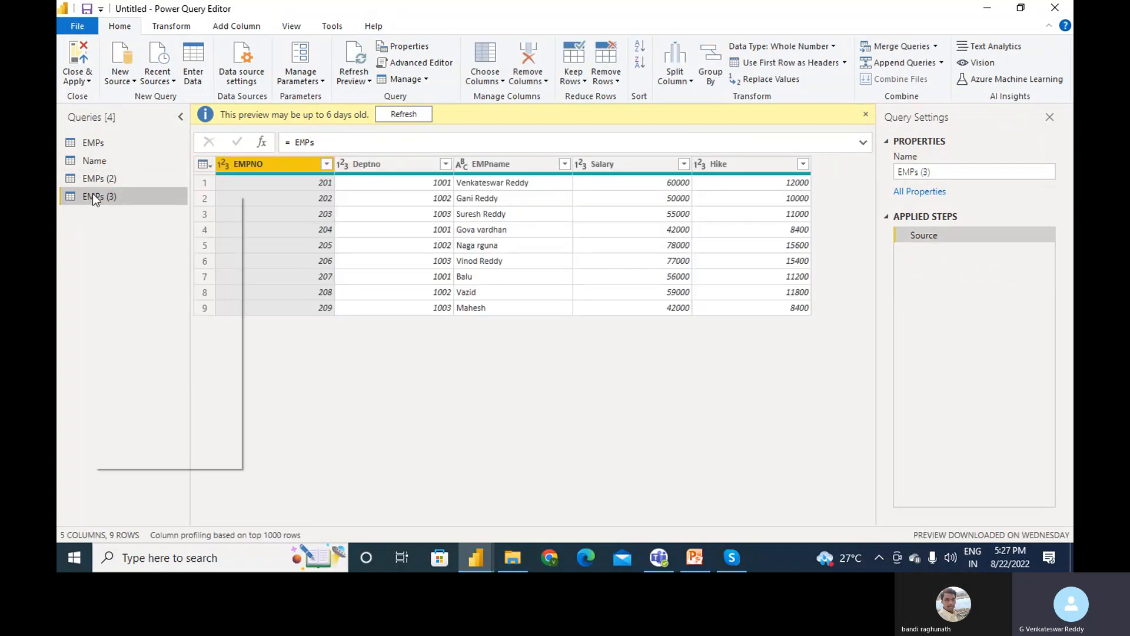
- Rename the EMPs (3) query to Reference
right_click(93, 193)
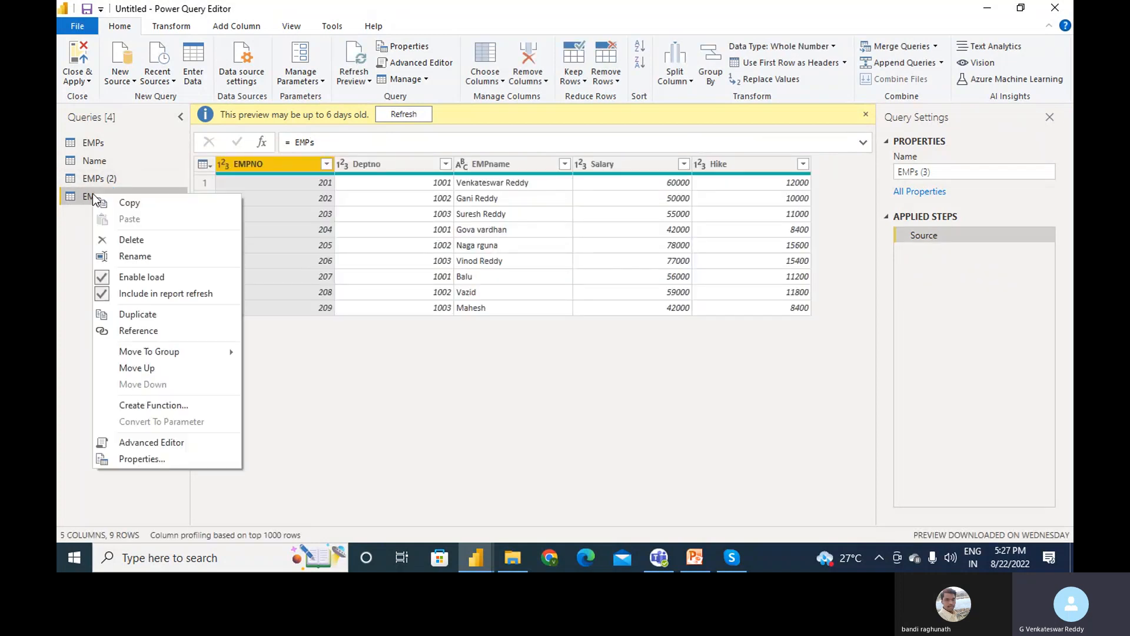
left_click(141, 255)
type("Refen")
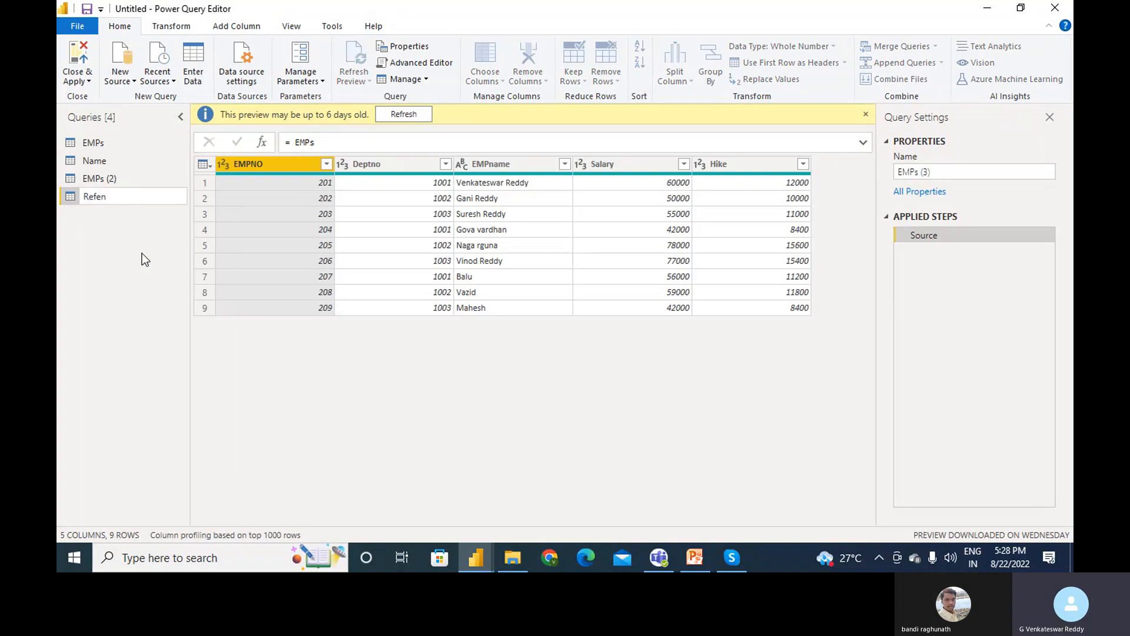
type("ence")
left_click(113, 177)
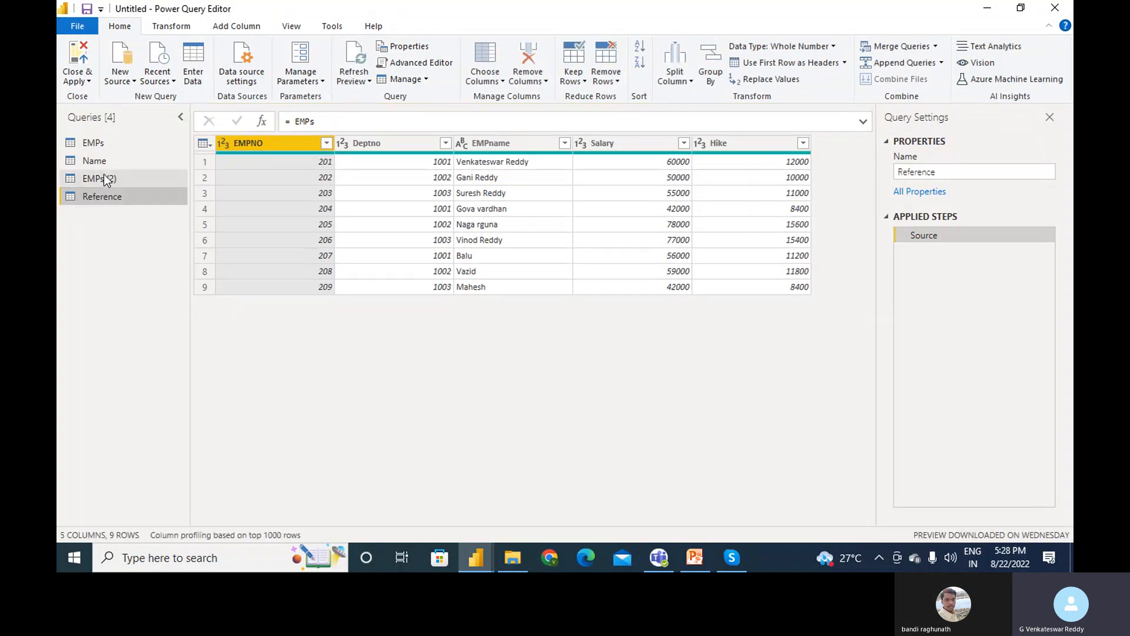
- Rename the EMPs (2) query to Duplicate and select its EMPname column
left_click(104, 178)
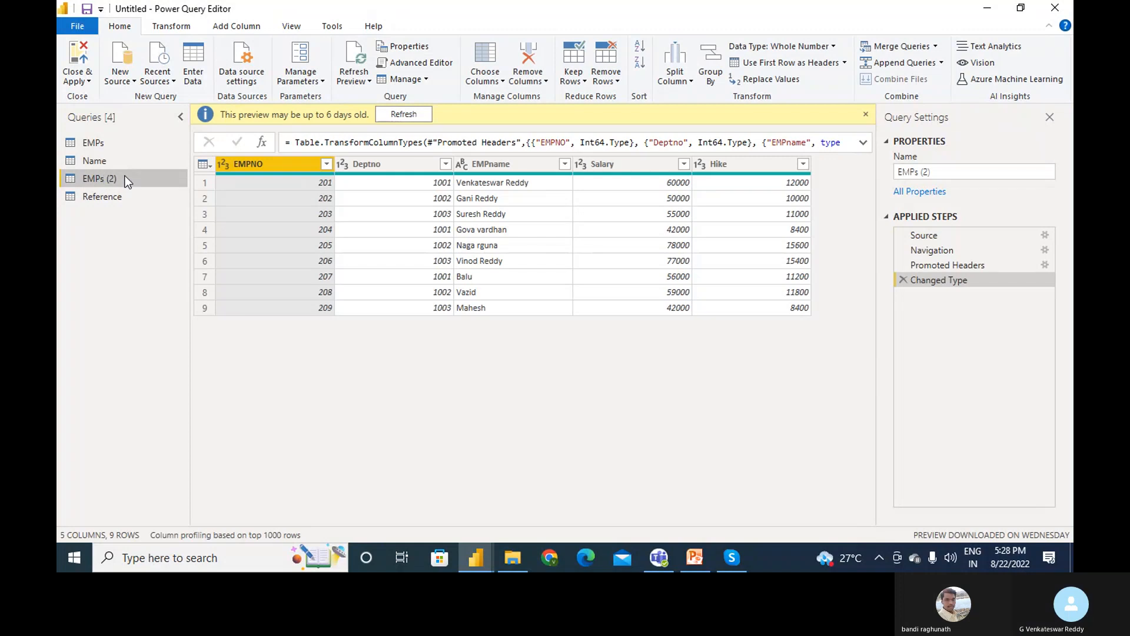
right_click(125, 180)
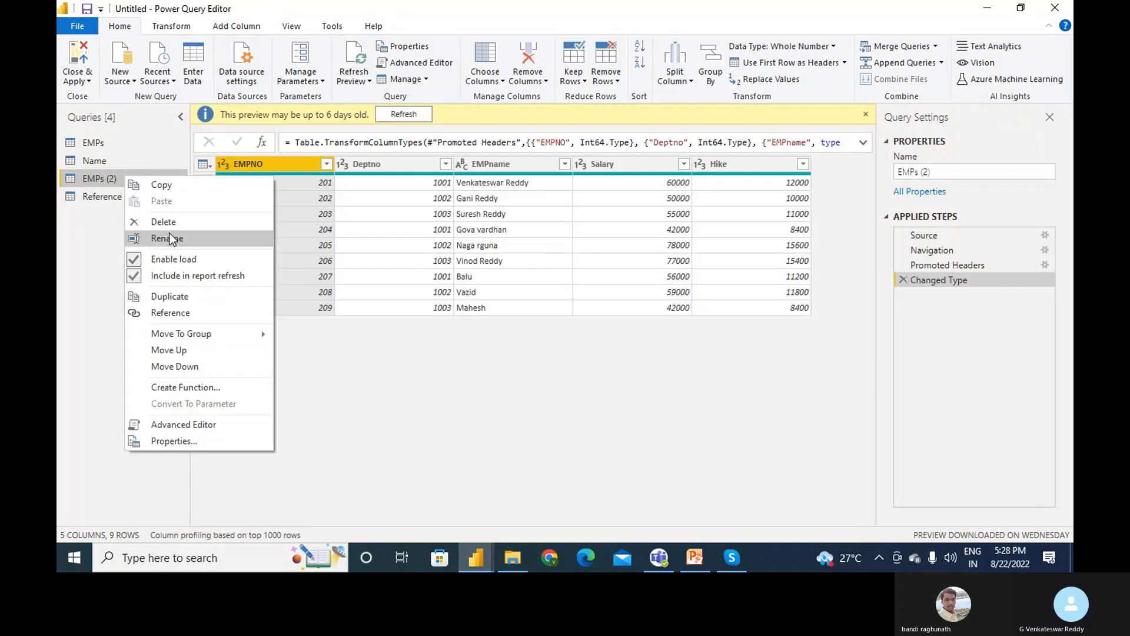
left_click(170, 238)
type("Duplic")
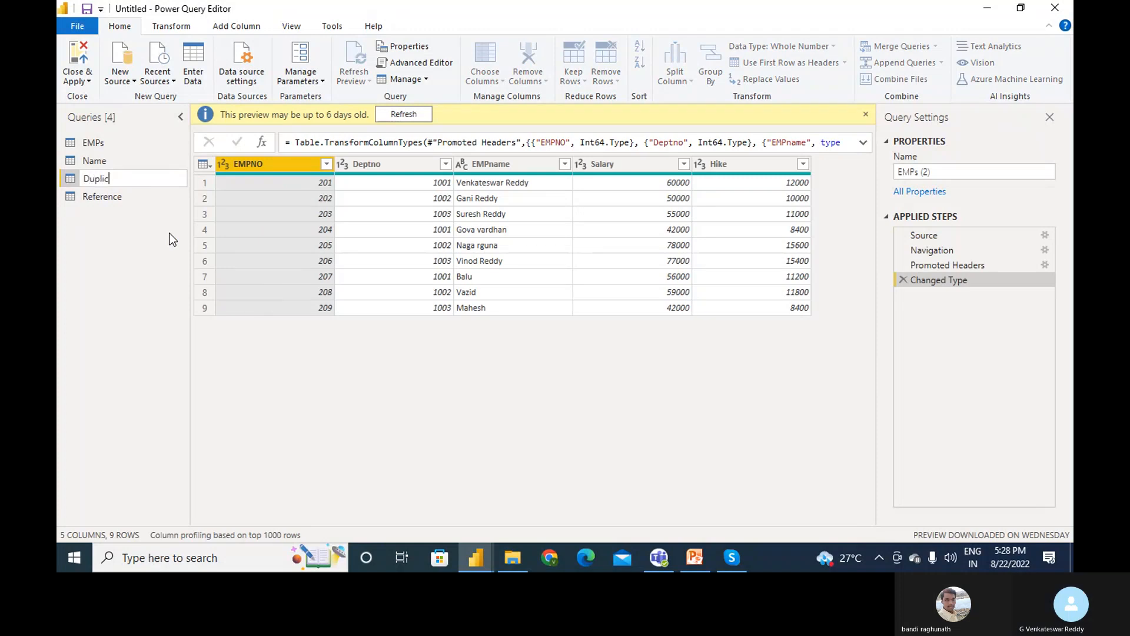
type("ate")
key("Return")
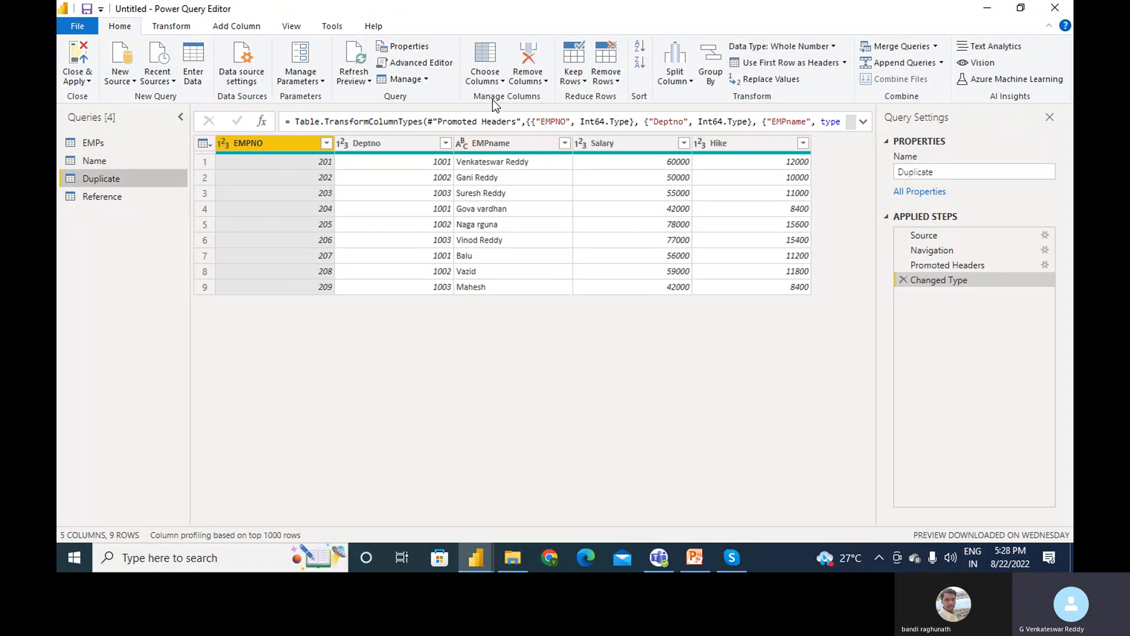
left_click_drag(536, 141, 613, 147)
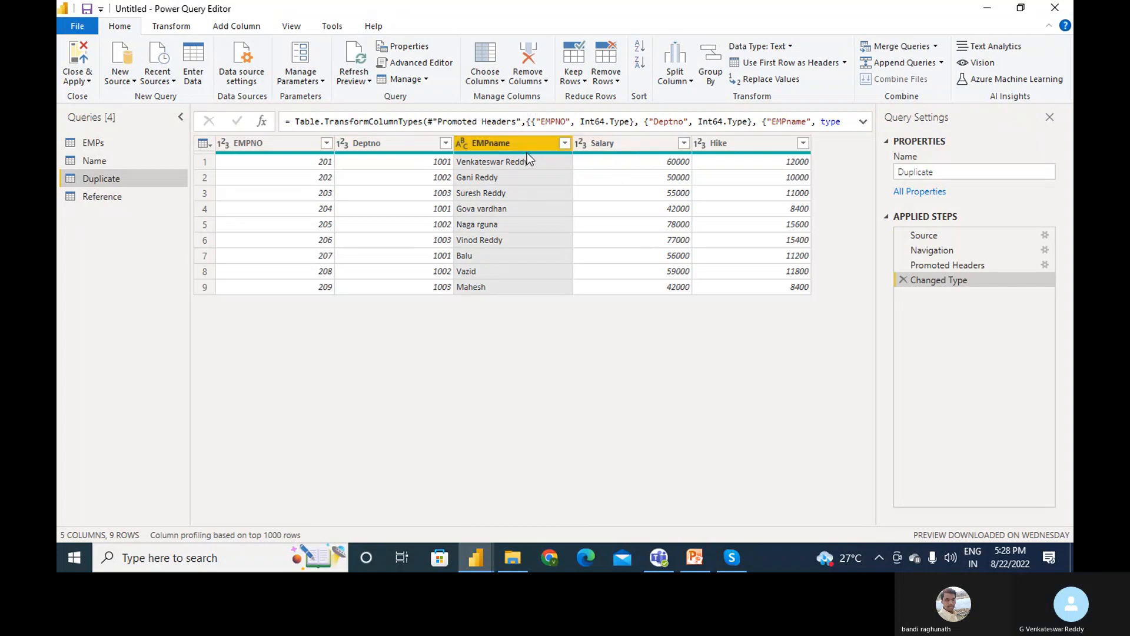
- Jump to the Hike column using Go to Column
left_click(500, 83)
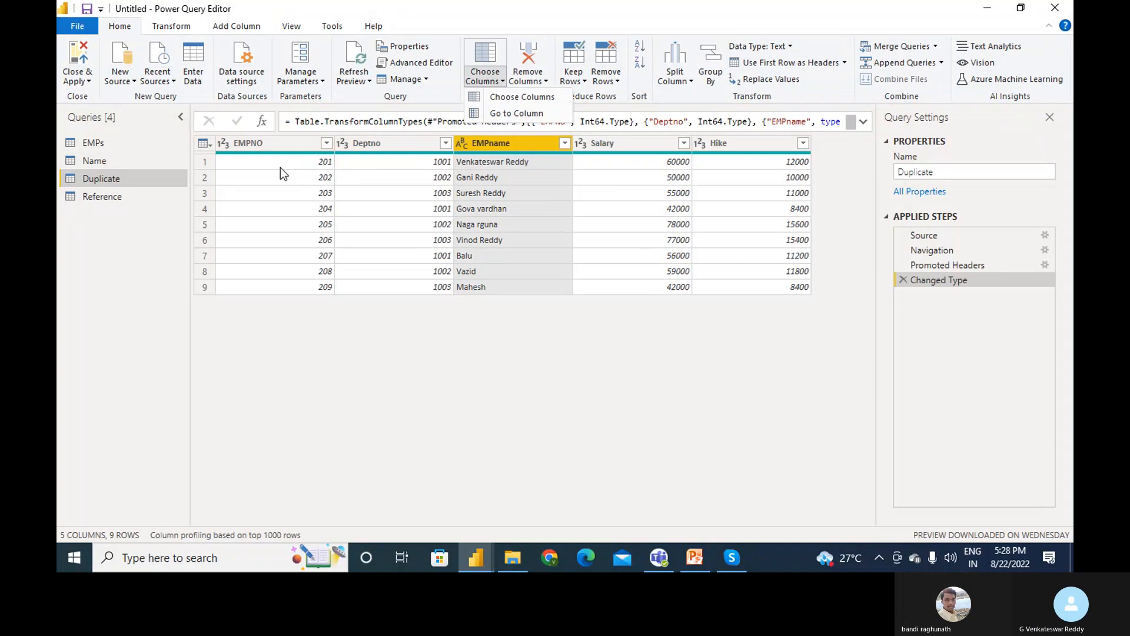
left_click(284, 150)
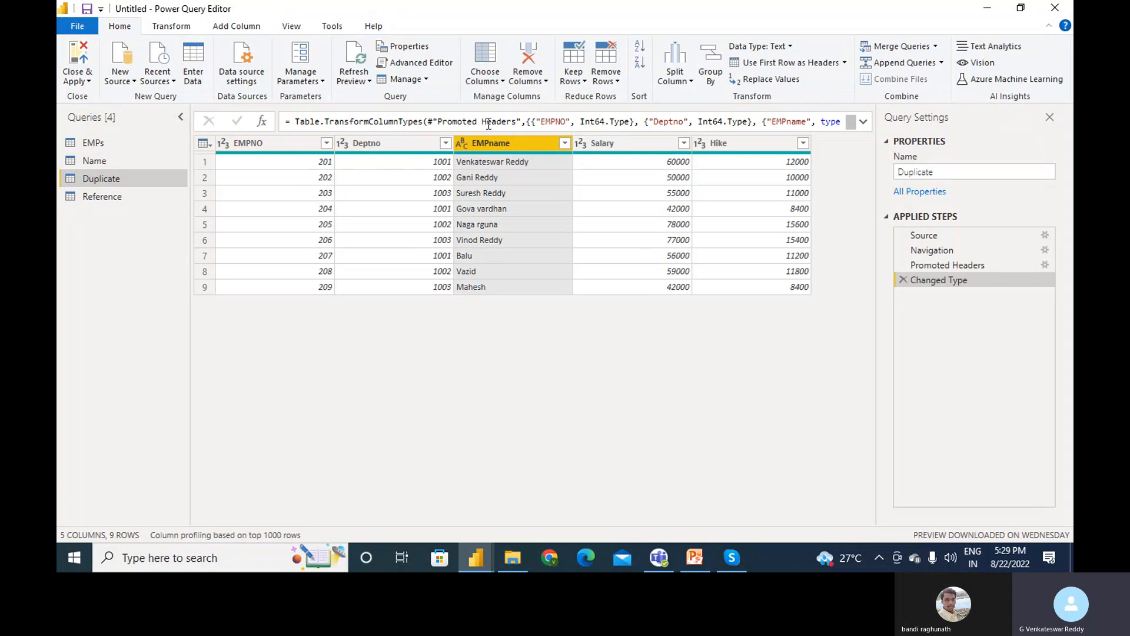
left_click(503, 81)
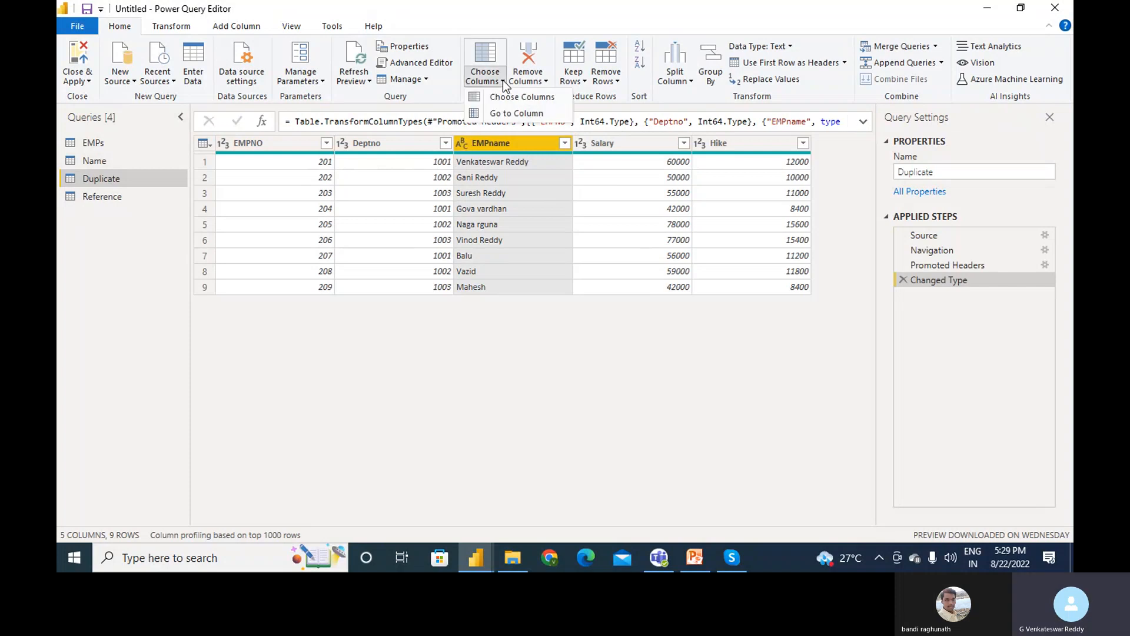
left_click(507, 112)
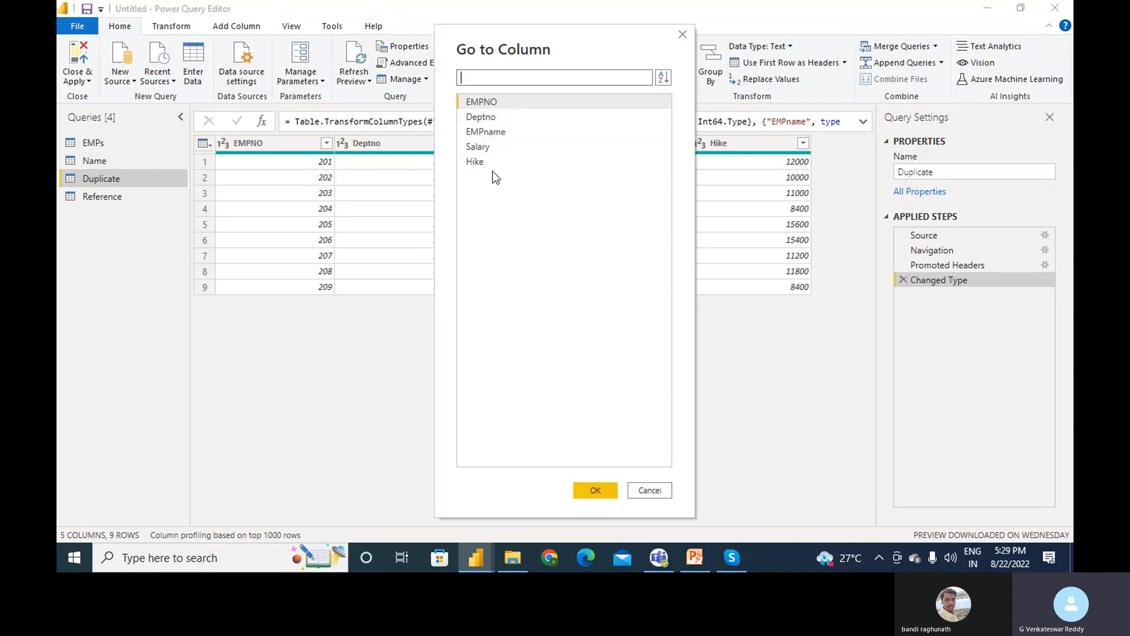
left_click(488, 162)
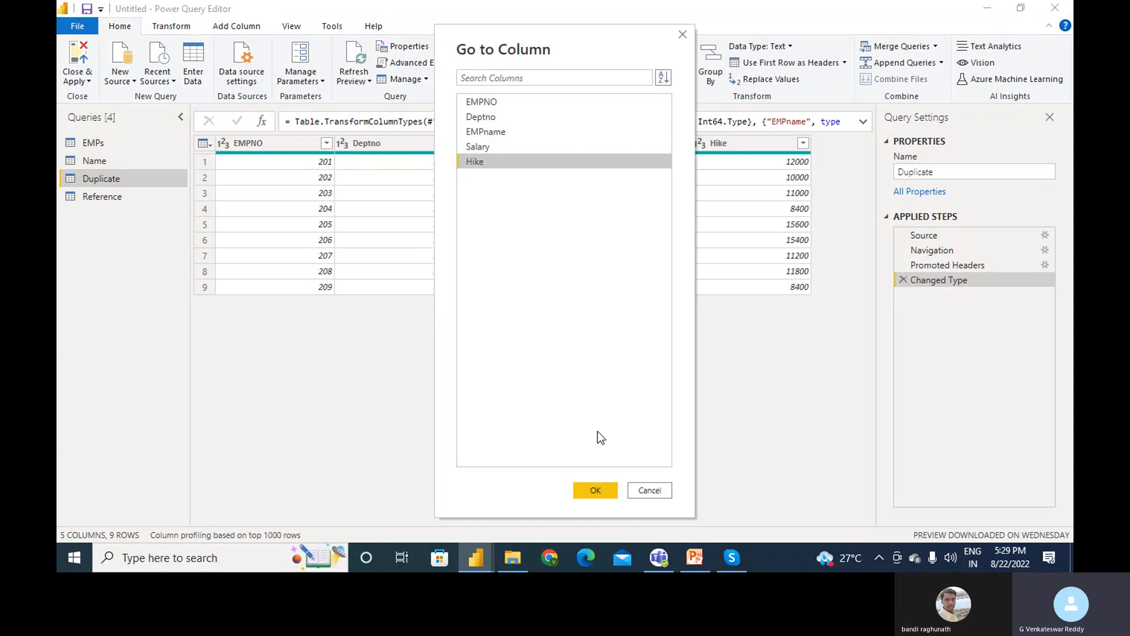
left_click(598, 489)
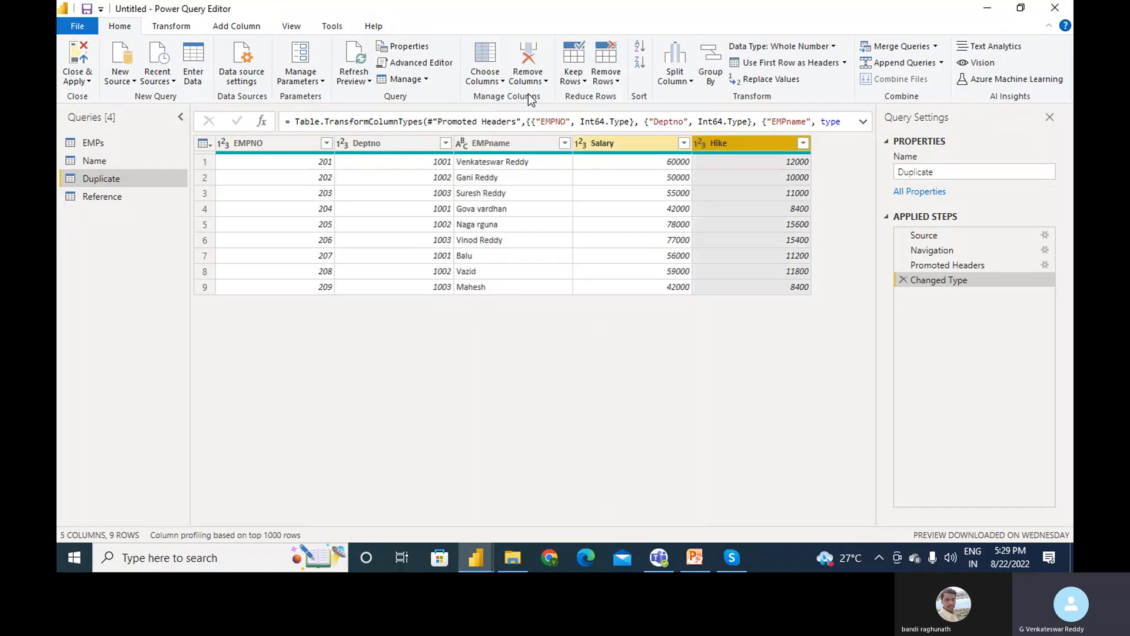
- Jump to the EMPNO column, then select the Hike column
left_click(501, 82)
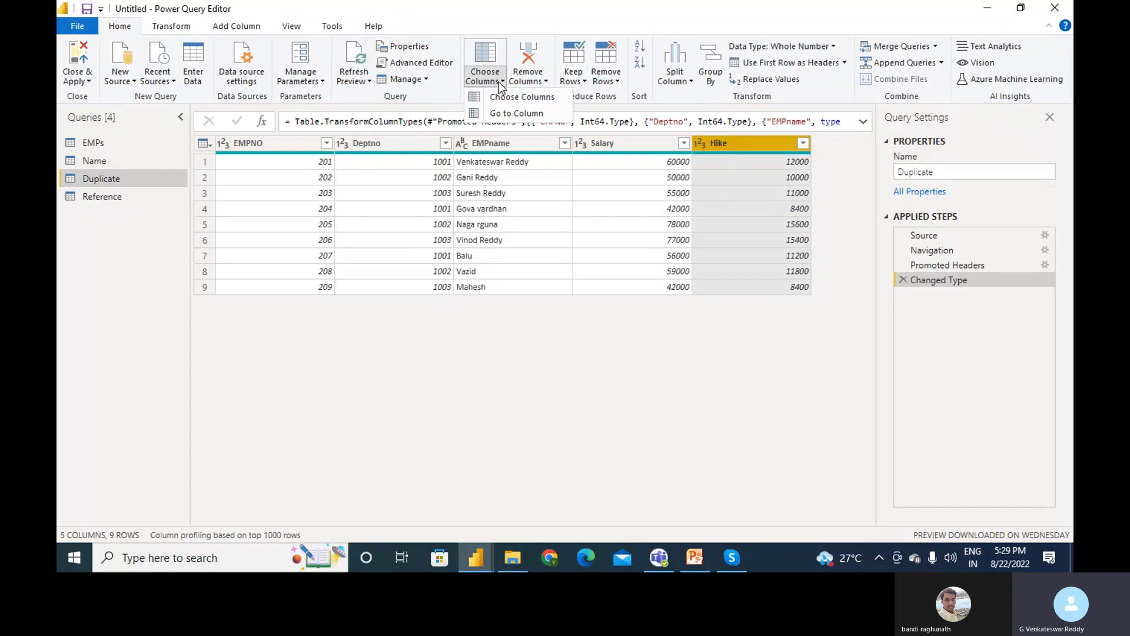
left_click(510, 113)
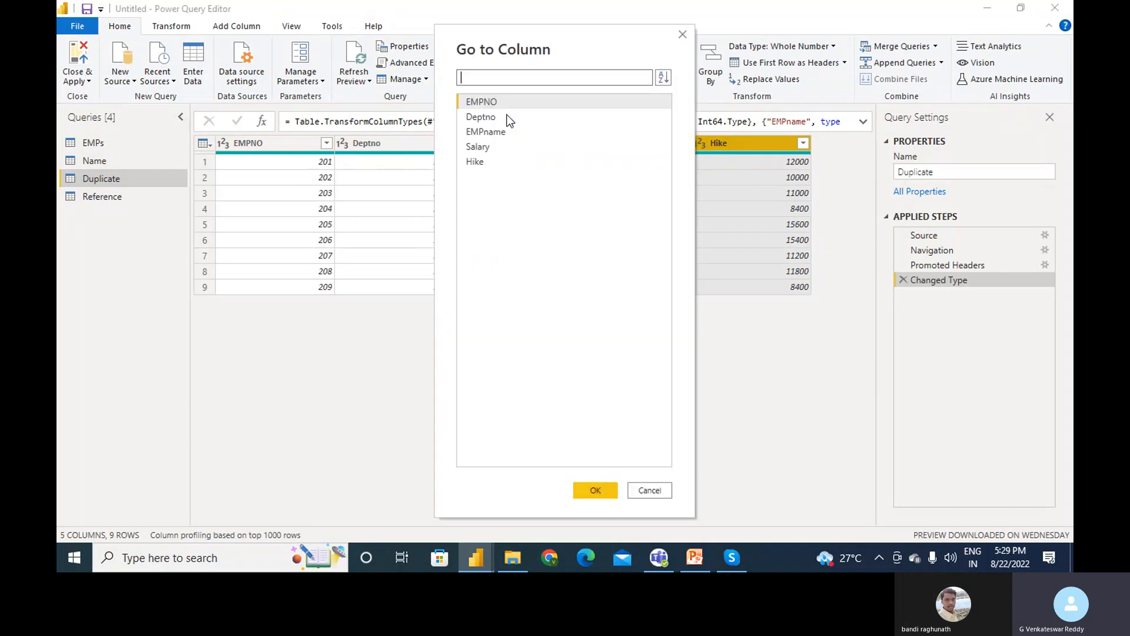
left_click(500, 104)
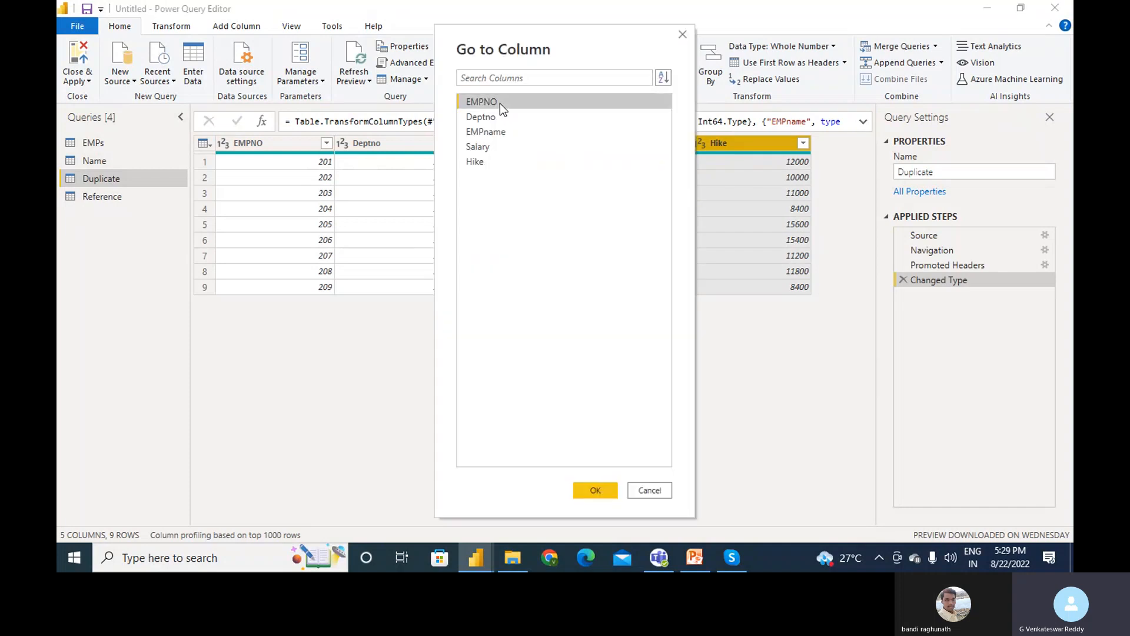
left_click(602, 486)
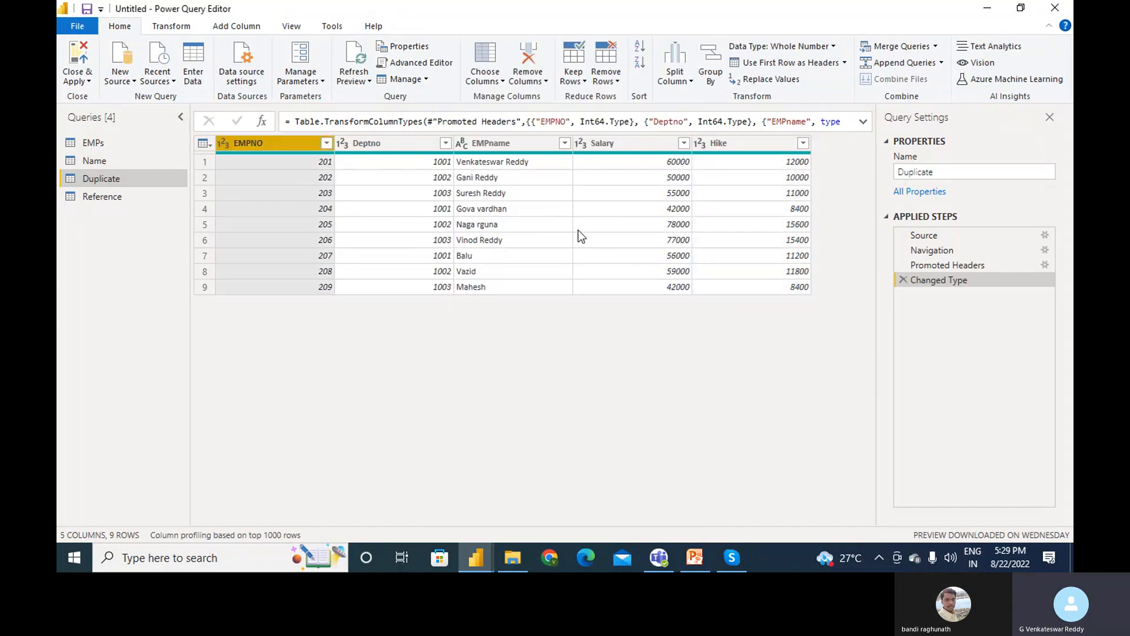
left_click(729, 145)
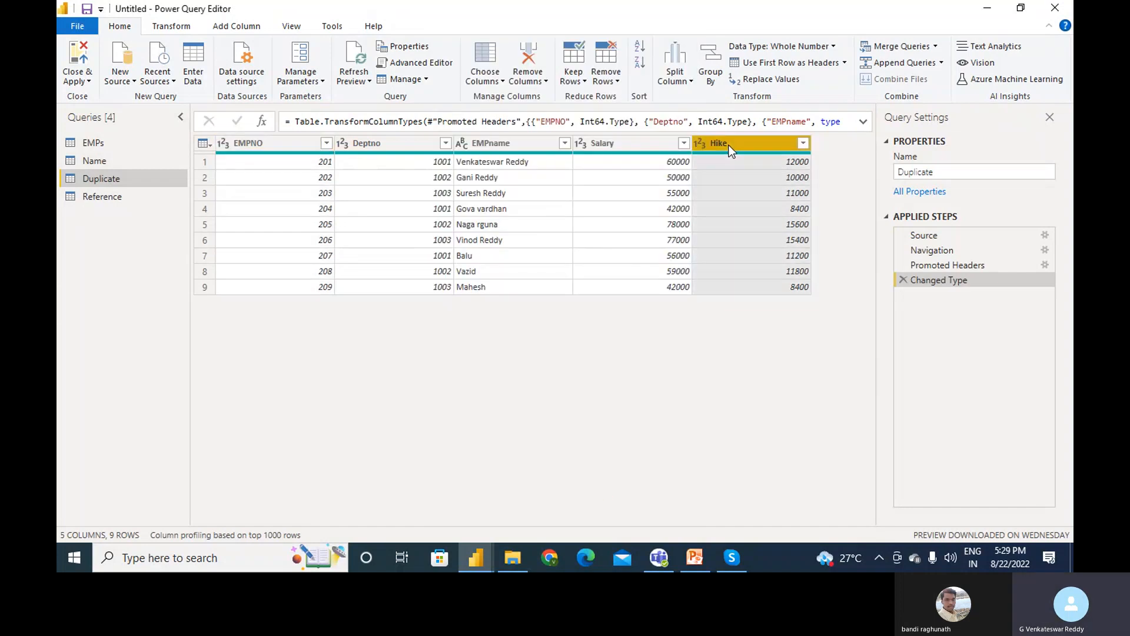
- Remove the Hike column, then keep only Salary using Remove Other Columns
left_click(543, 83)
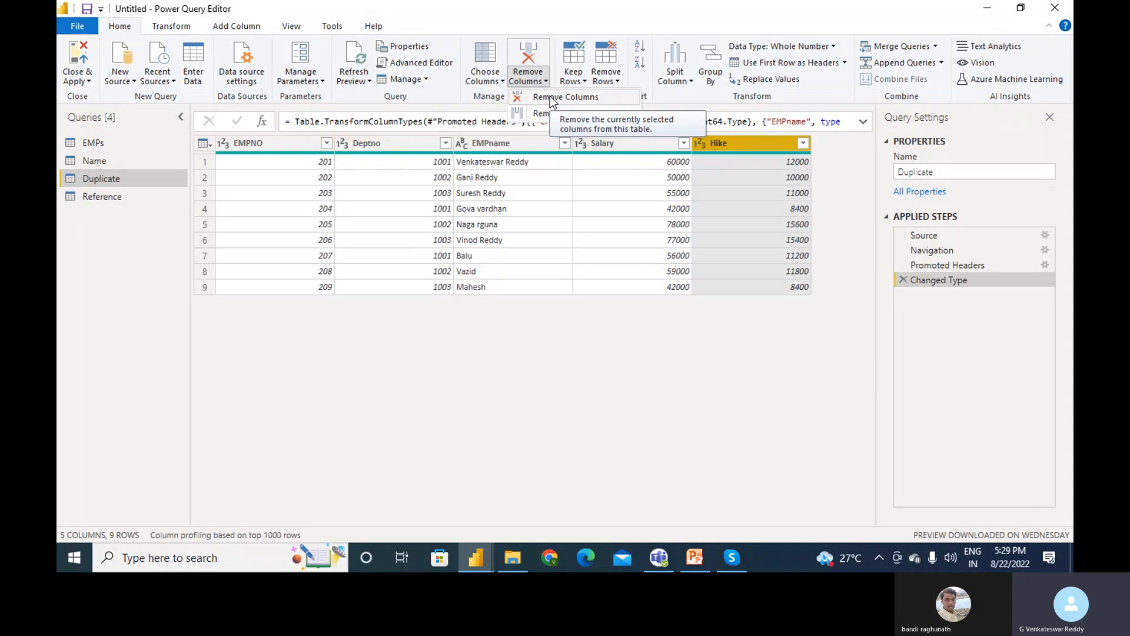
left_click(550, 97)
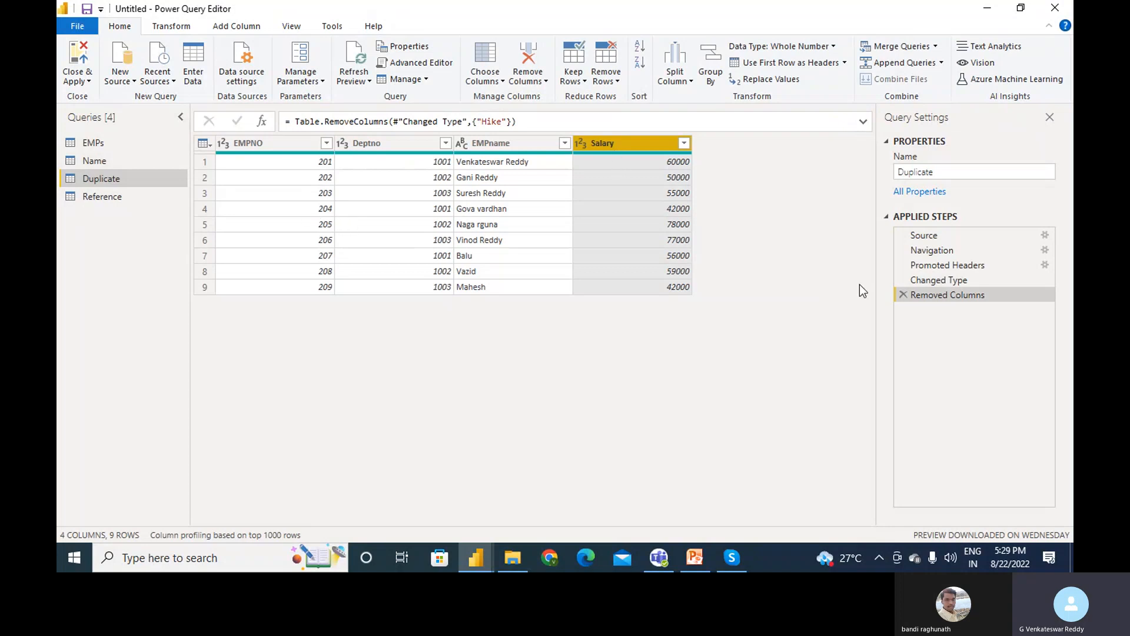
left_click(543, 82)
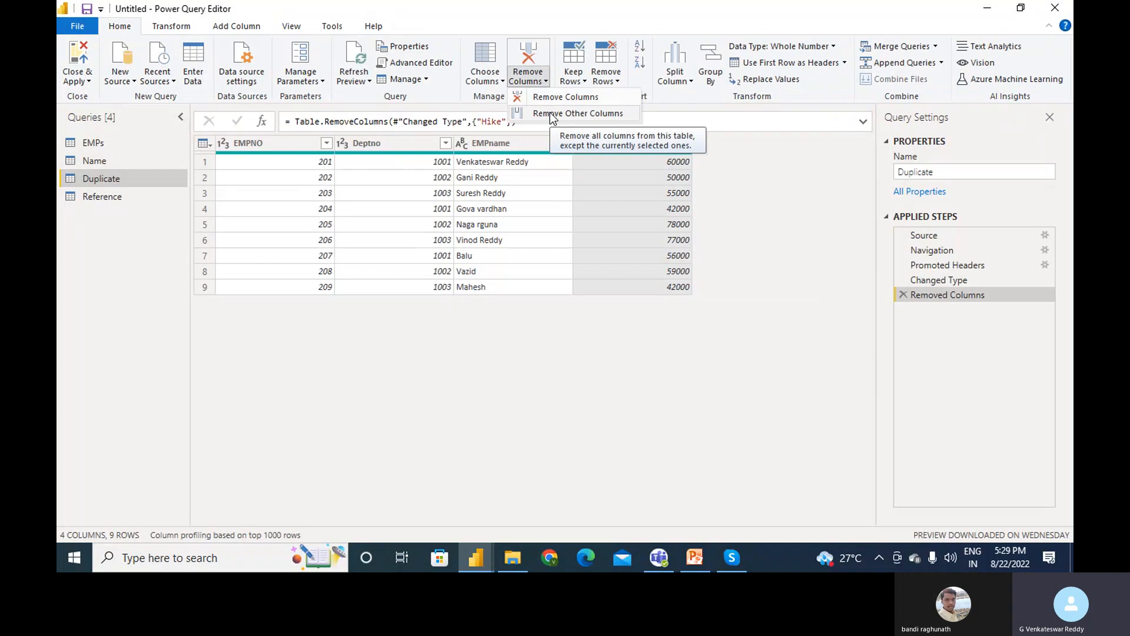
left_click(550, 112)
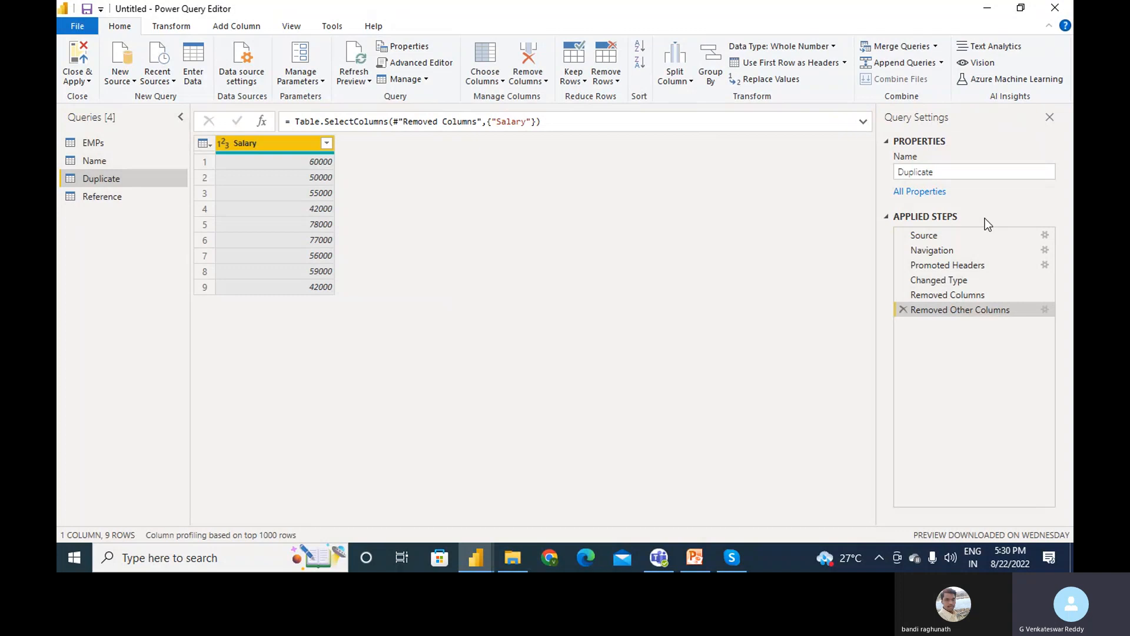
left_click(904, 310)
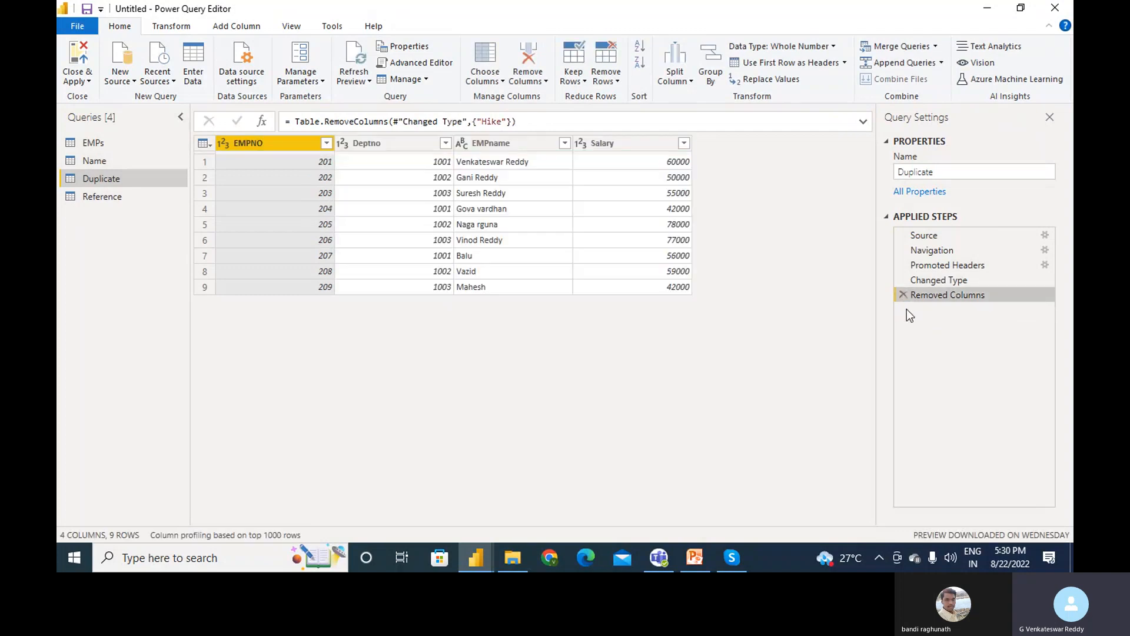
left_click(903, 295)
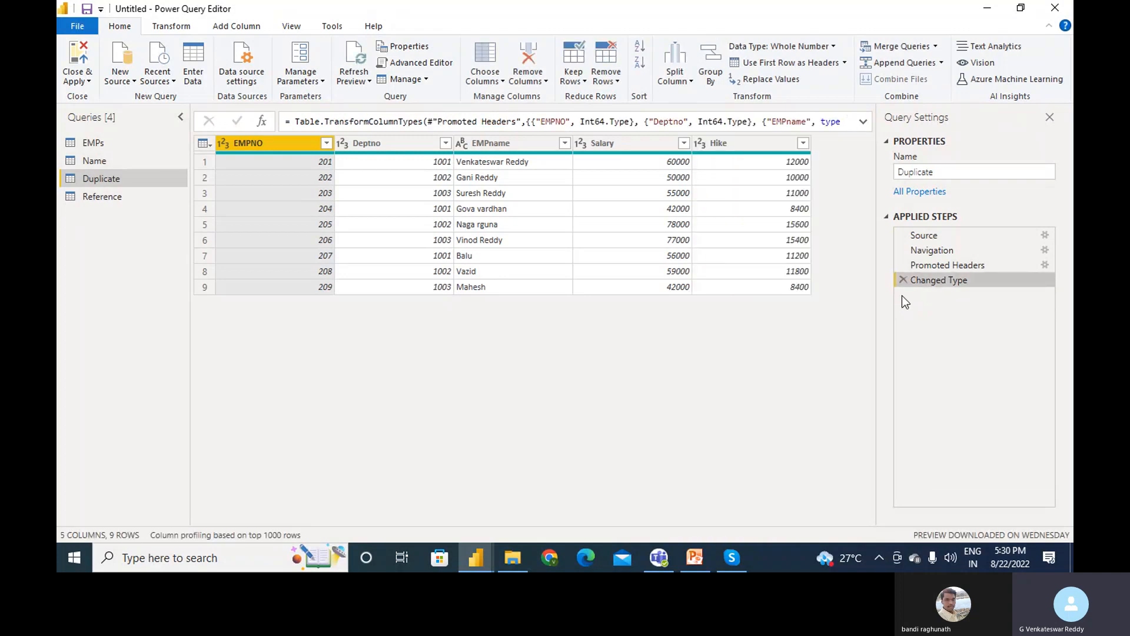
left_click(496, 154)
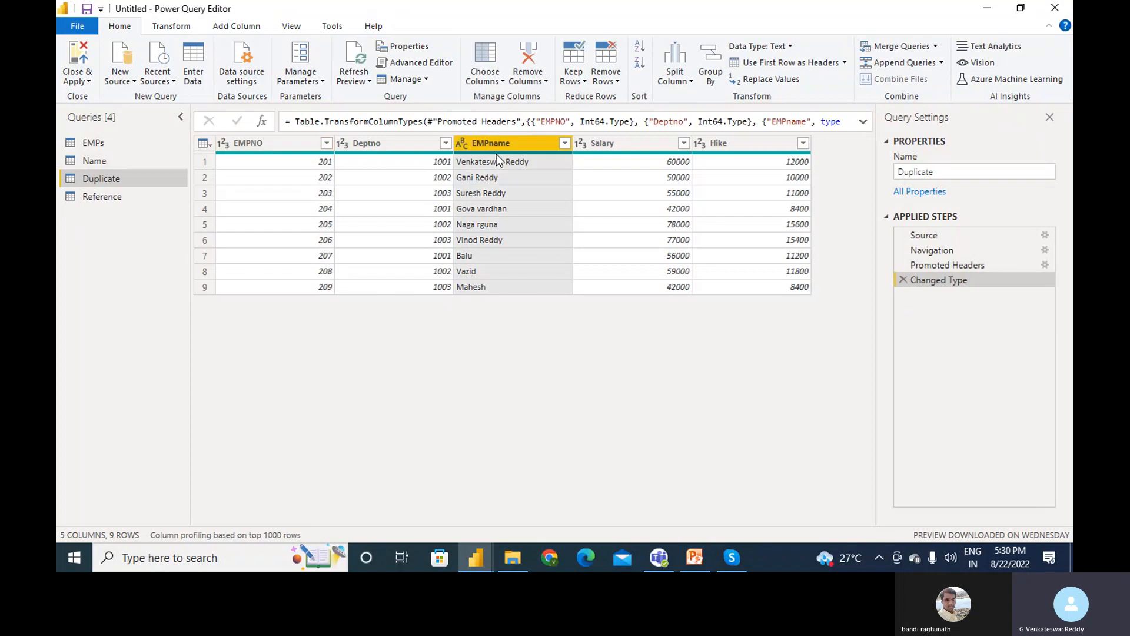
left_click(584, 81)
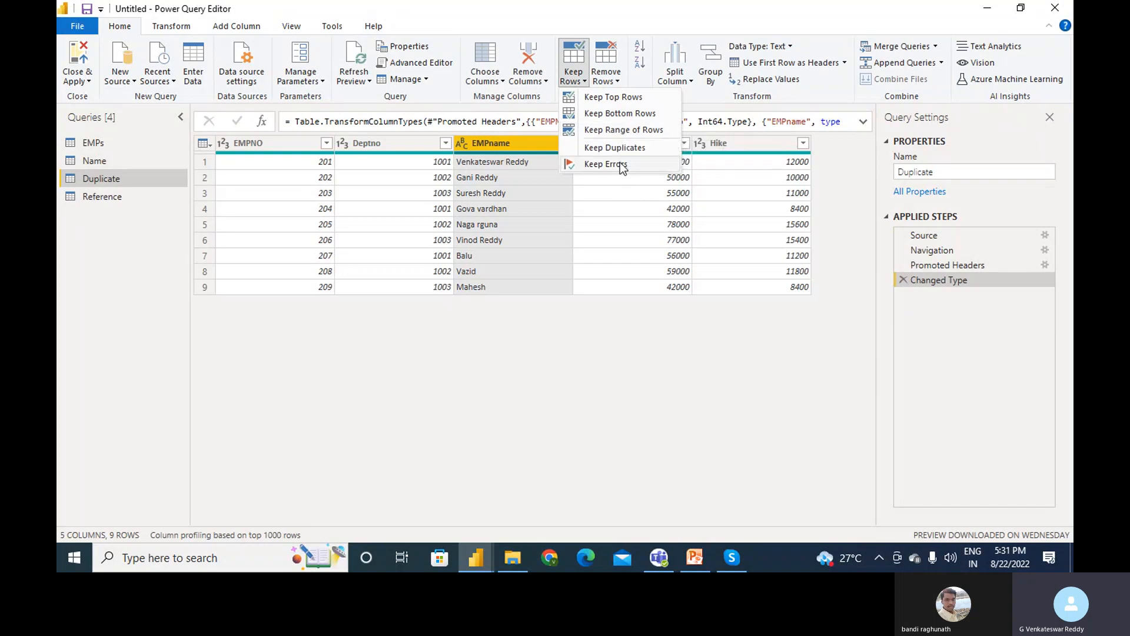
left_click(619, 99)
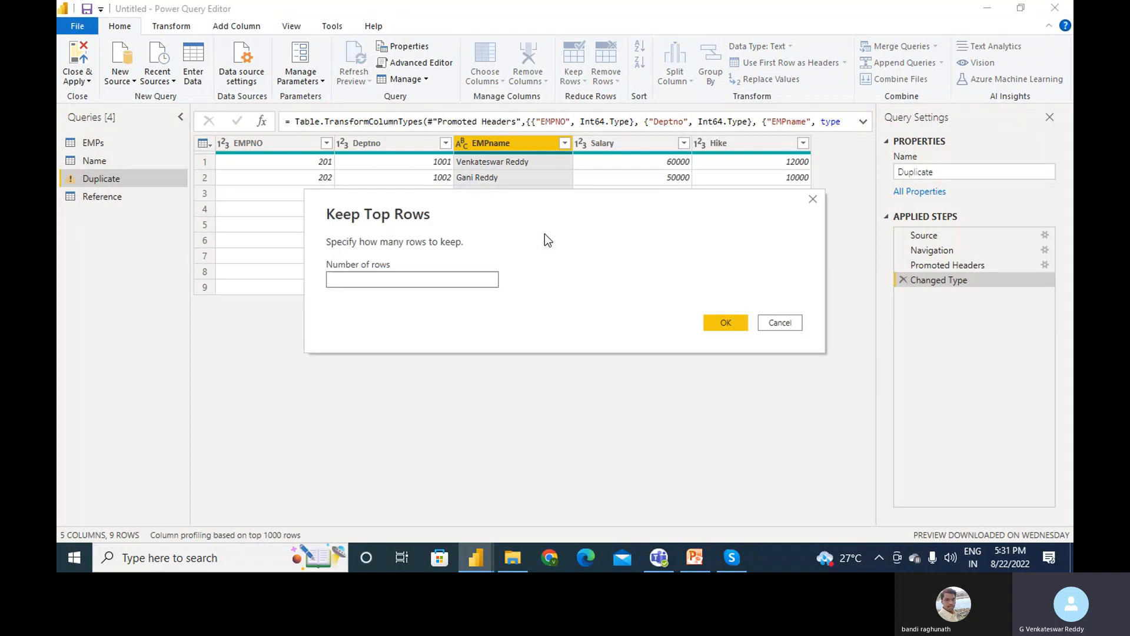
type("3")
left_click(736, 328)
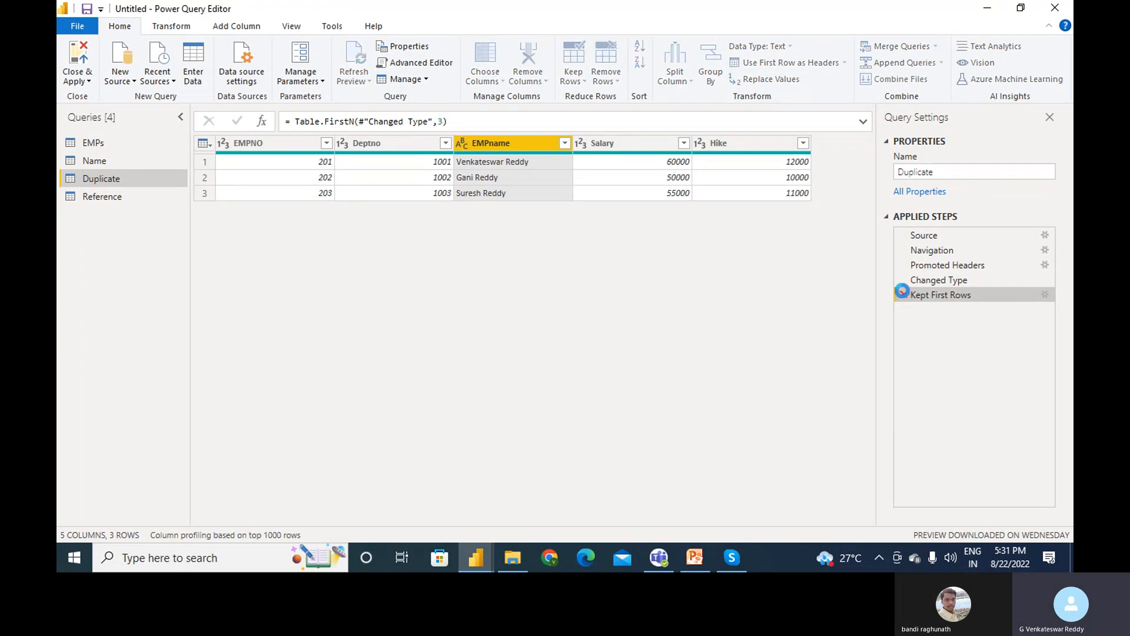
left_click(903, 291)
left_click(584, 82)
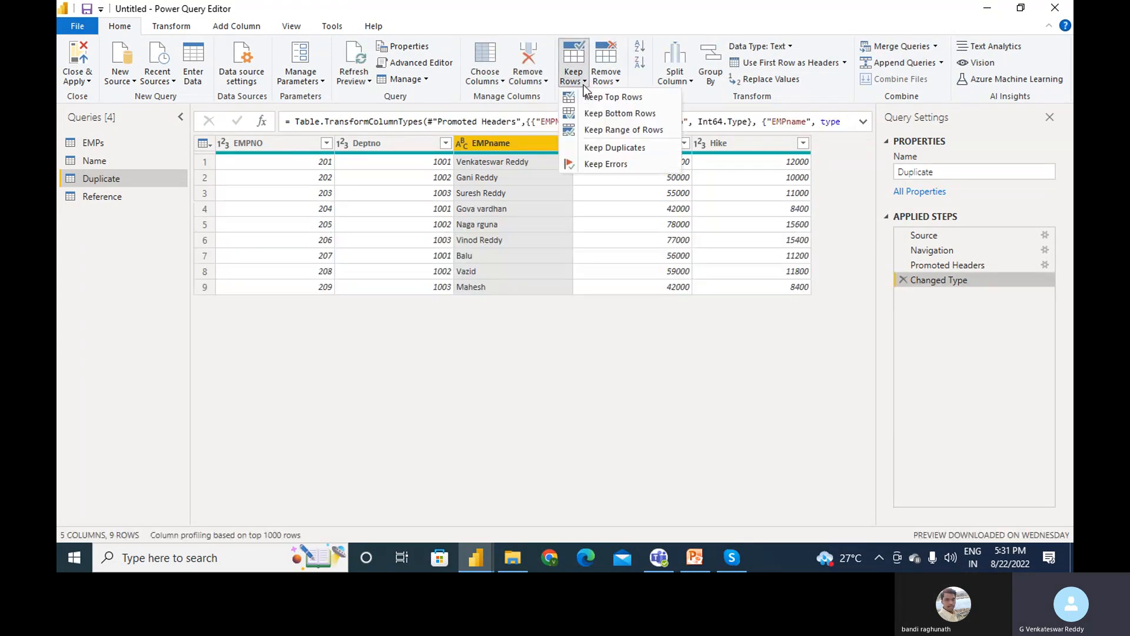
left_click(591, 114)
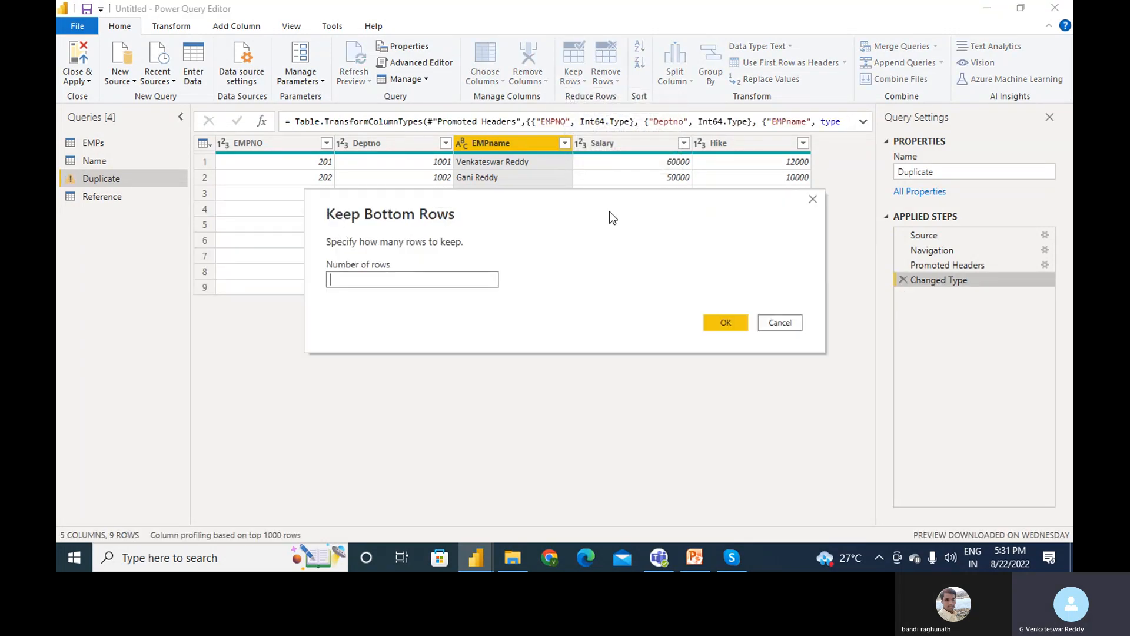
type("5")
left_click(726, 323)
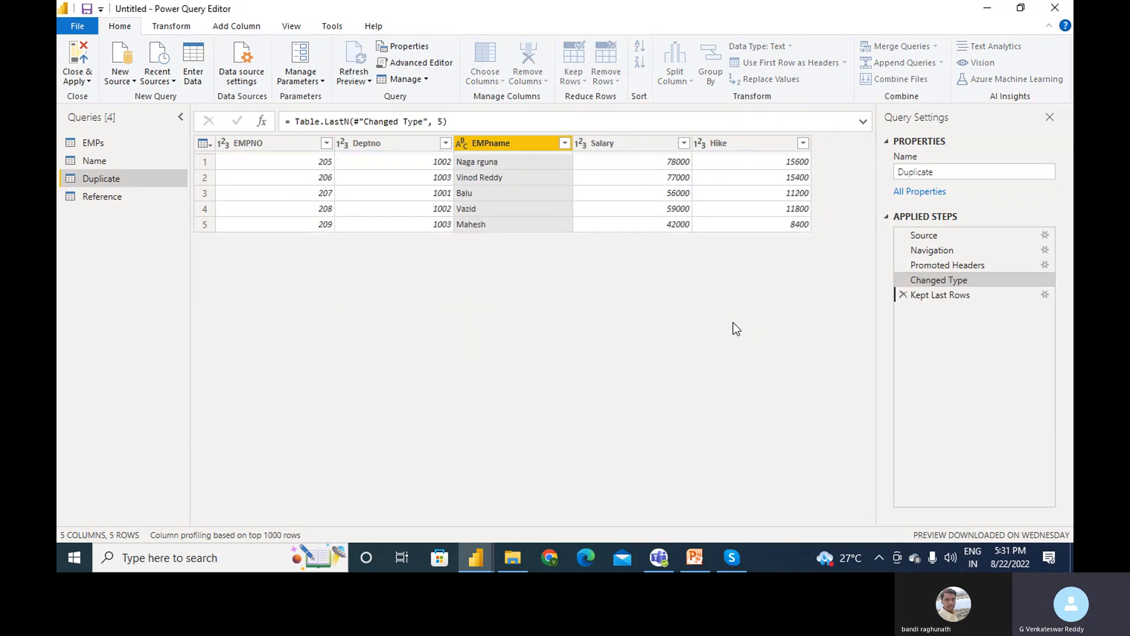
left_click(903, 295)
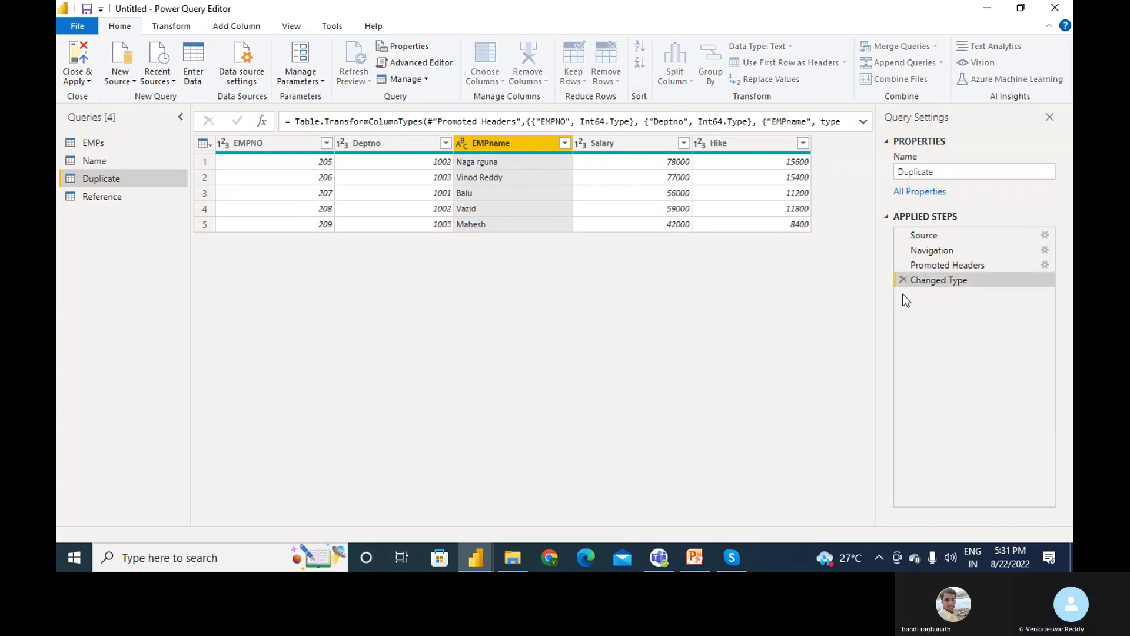
left_click(611, 85)
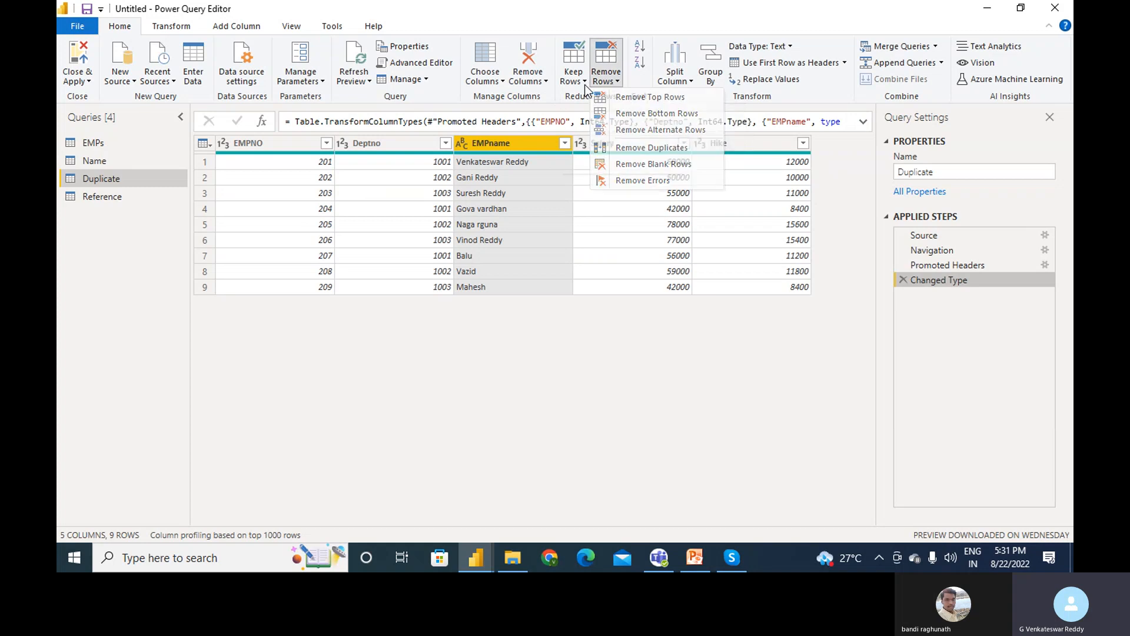
left_click(582, 81)
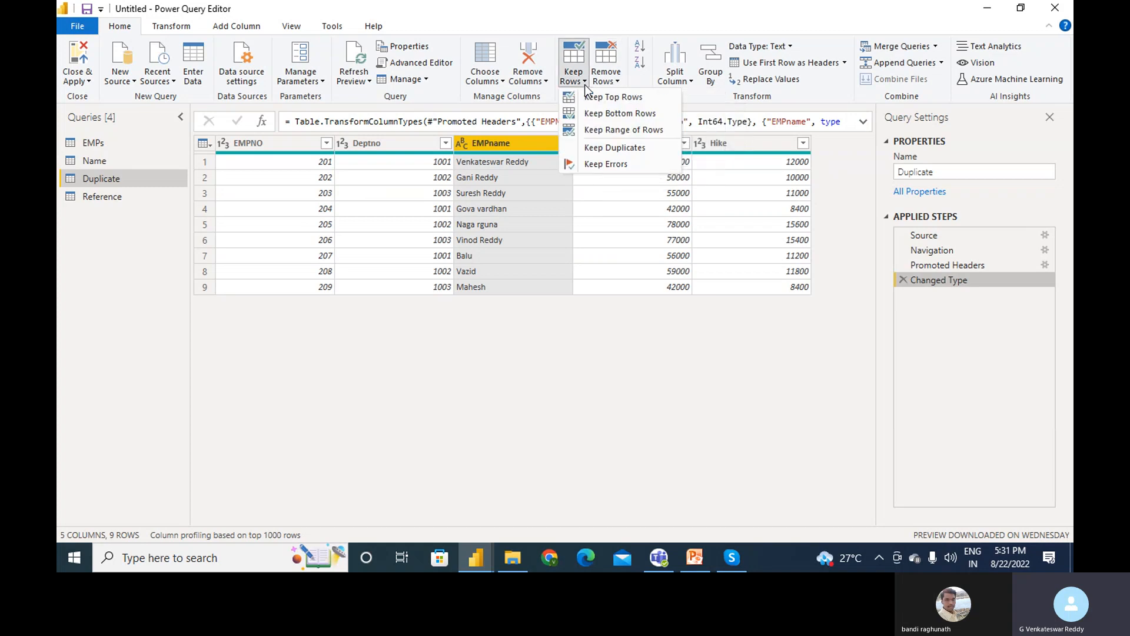
left_click(603, 131)
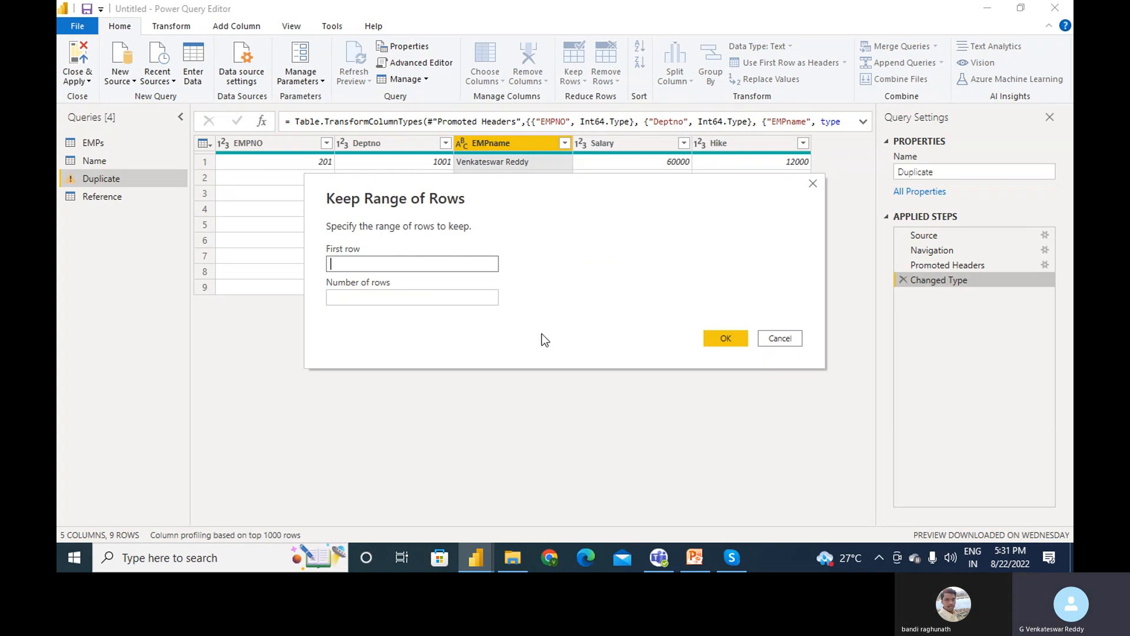
type("4")
left_click(354, 297)
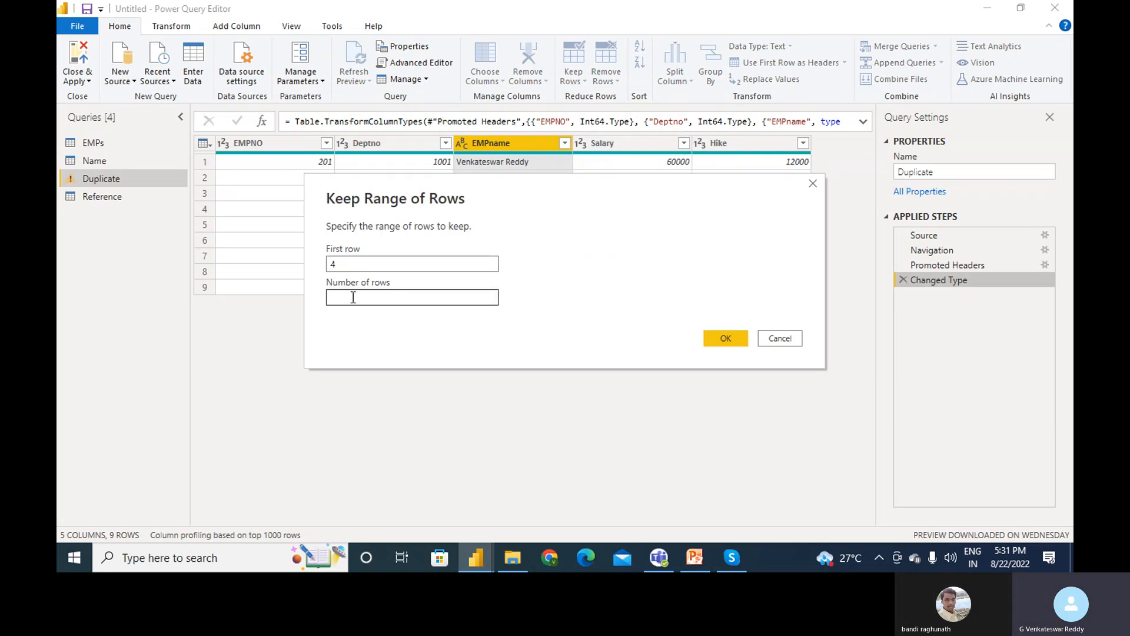
type("3")
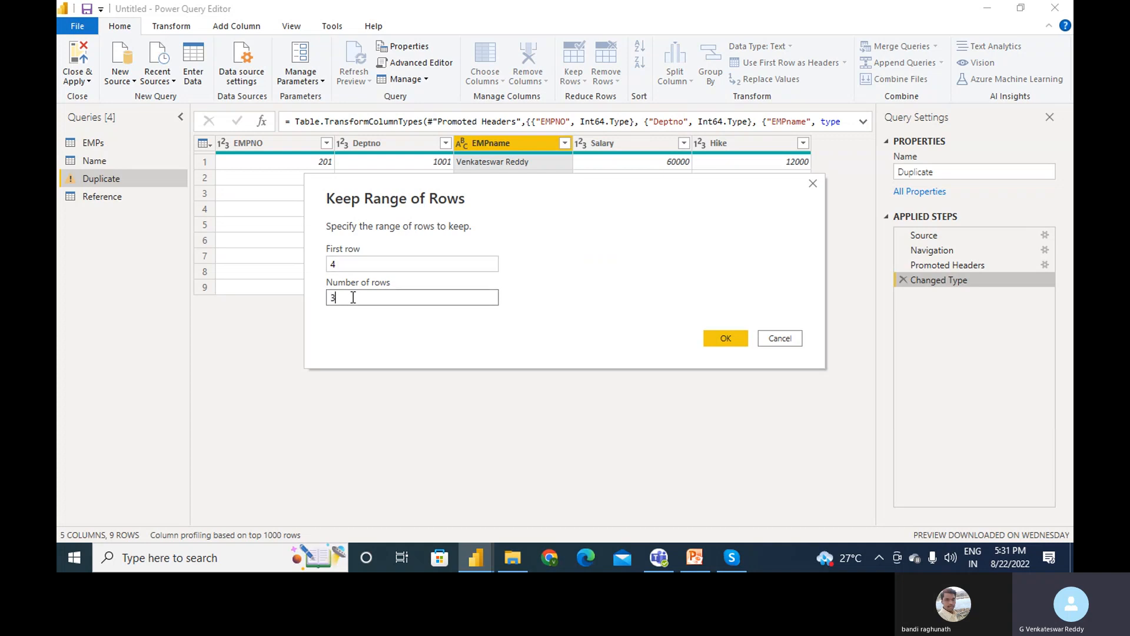
left_click(727, 338)
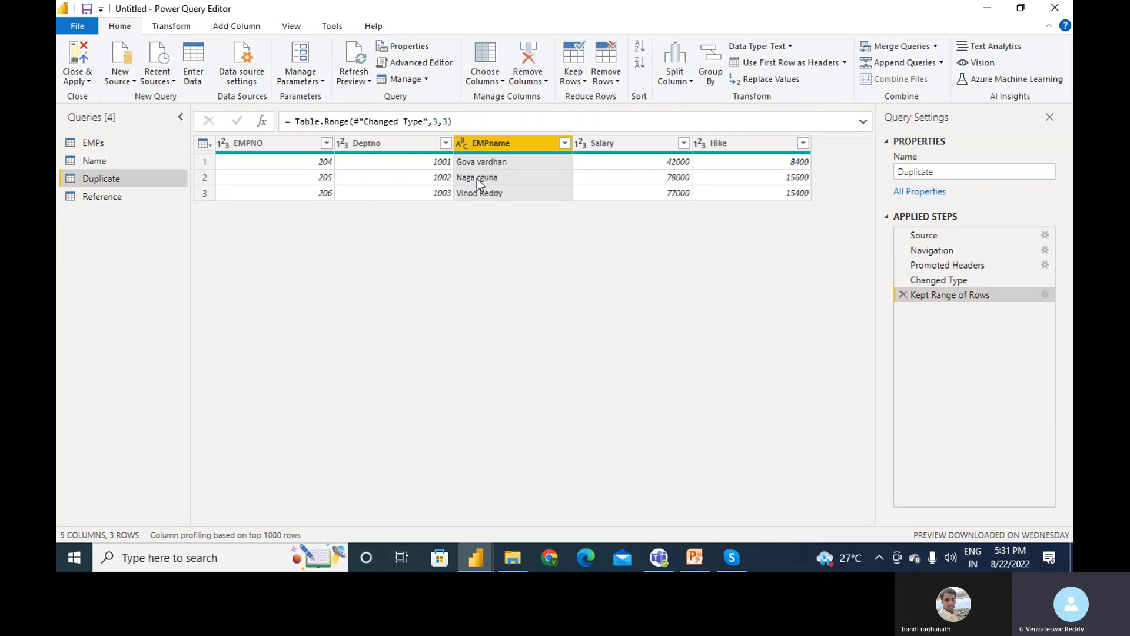
left_click(903, 293)
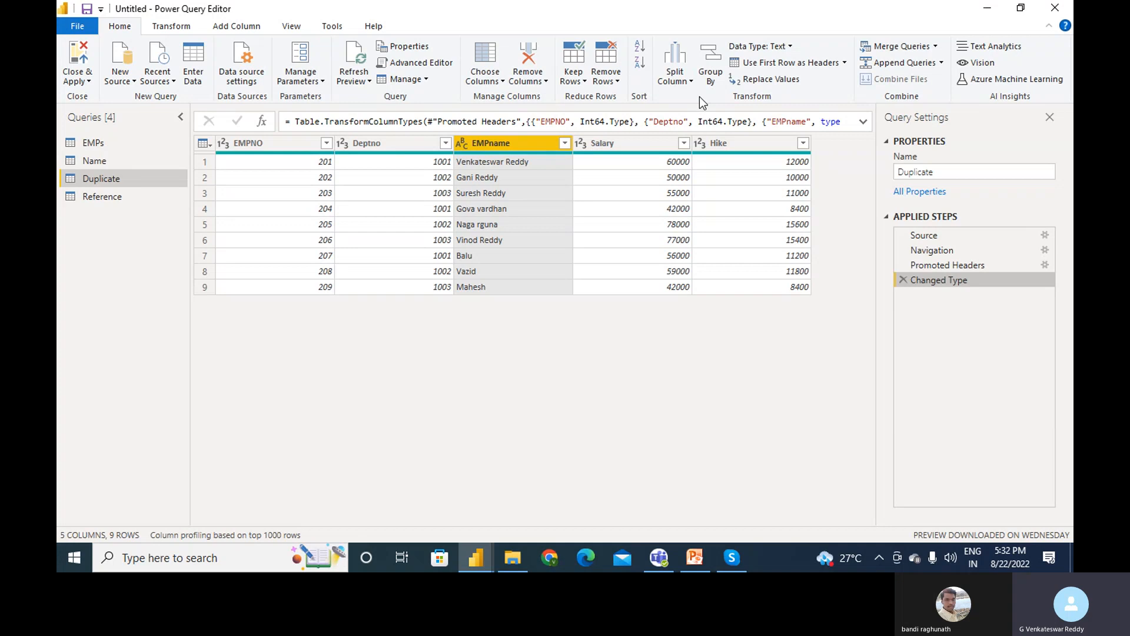
left_click(615, 82)
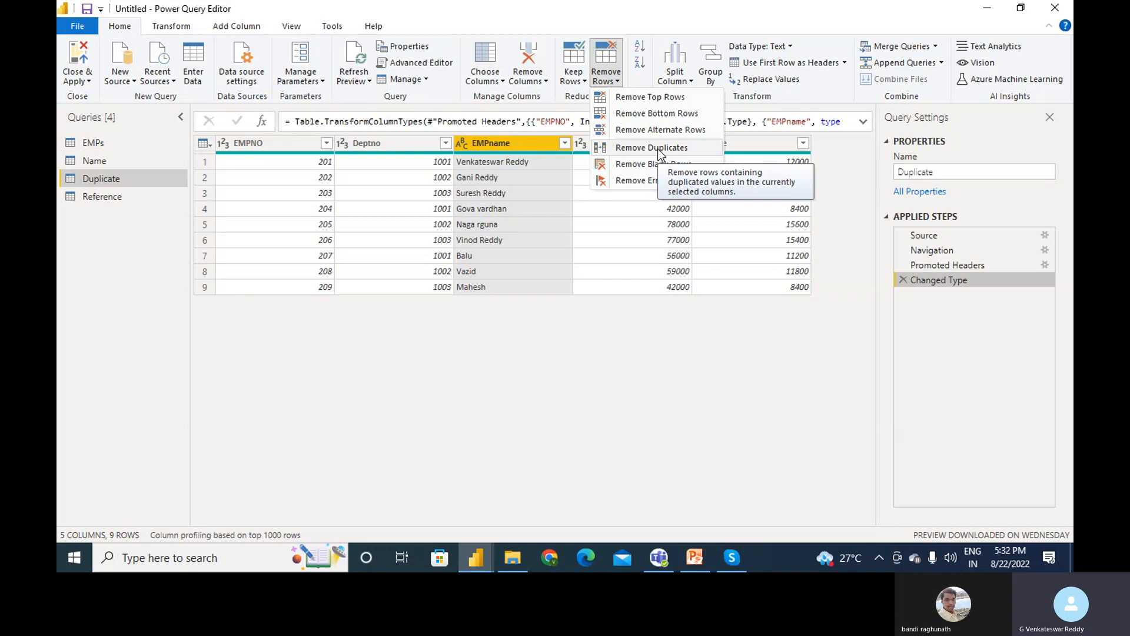
left_click(649, 212)
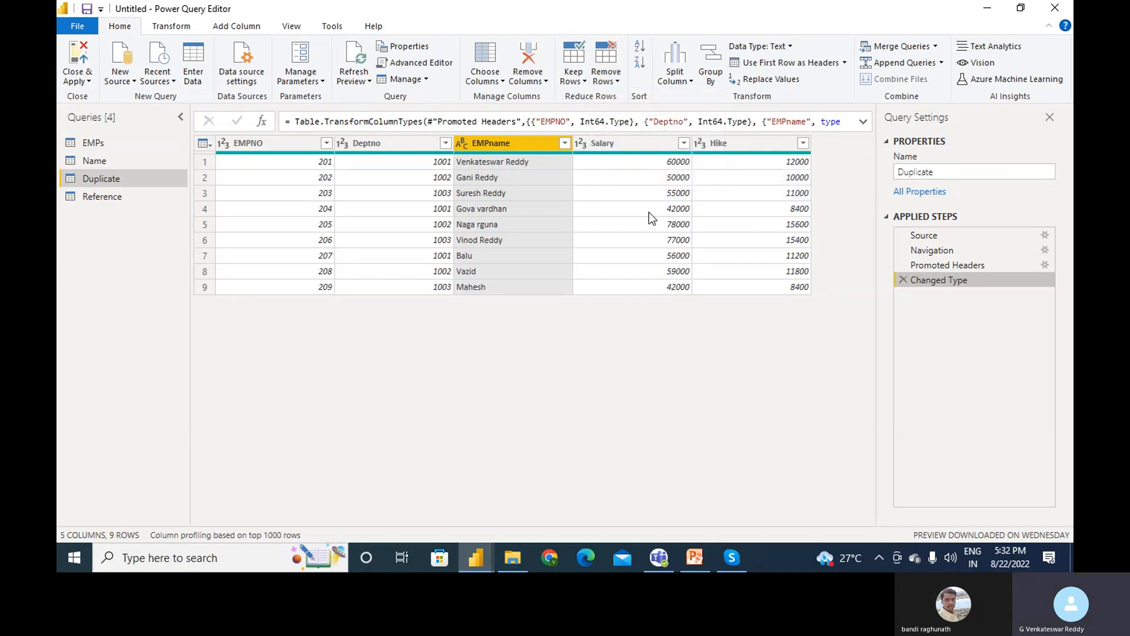
- Split EMPname by Space at each occurrence into EMPname.1 and EMPname.2
left_click(691, 83)
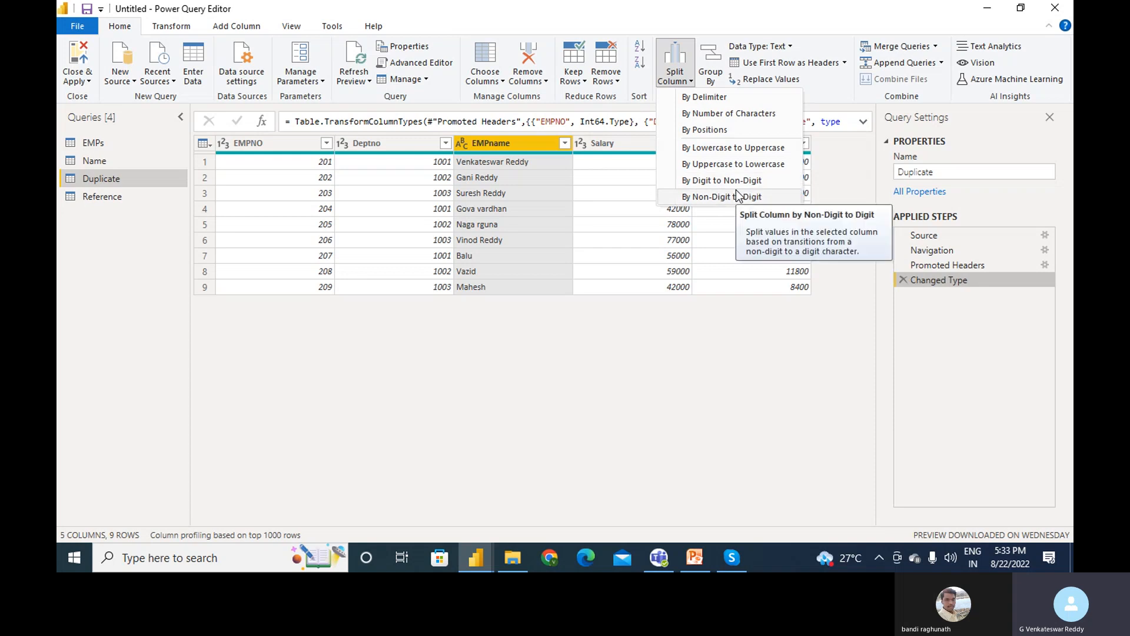
left_click(707, 98)
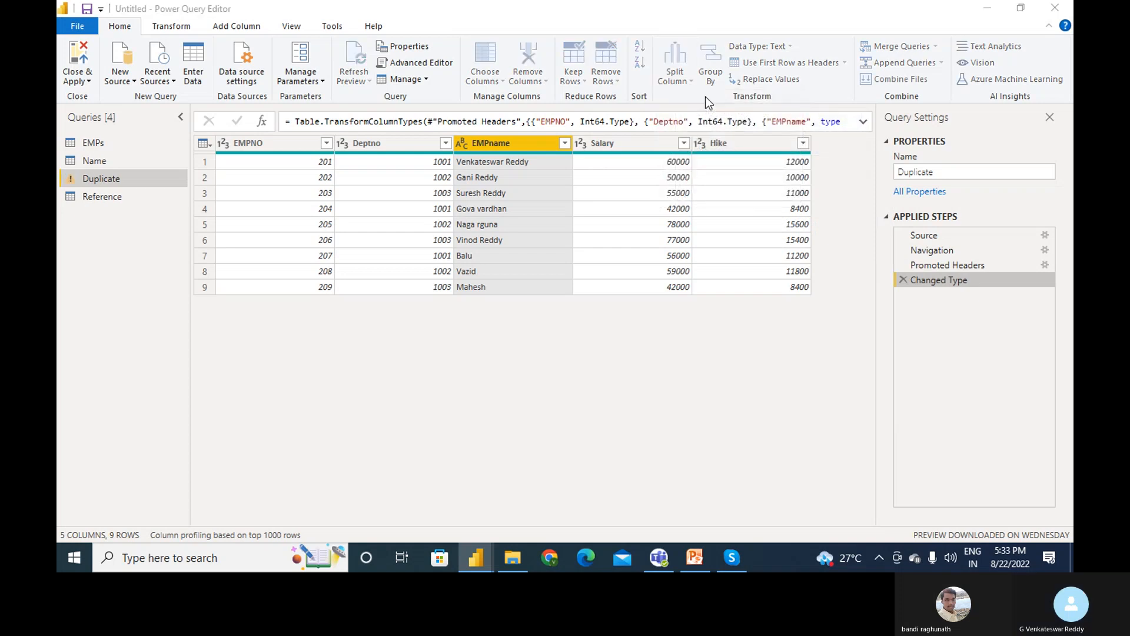
left_click_drag(569, 108, 787, 234)
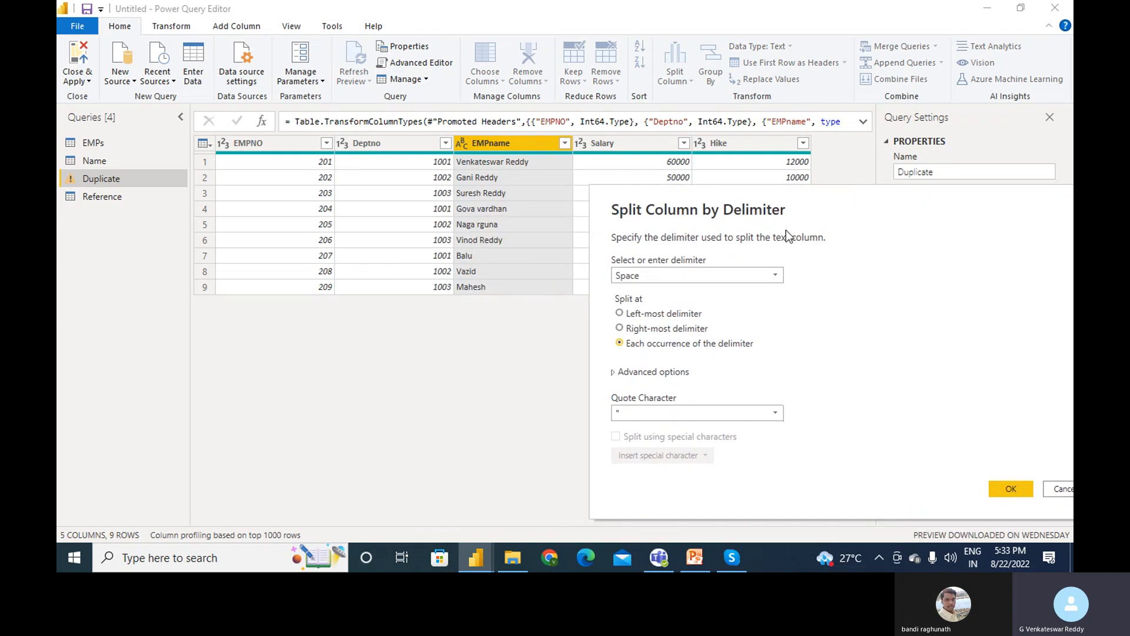
left_click(739, 277)
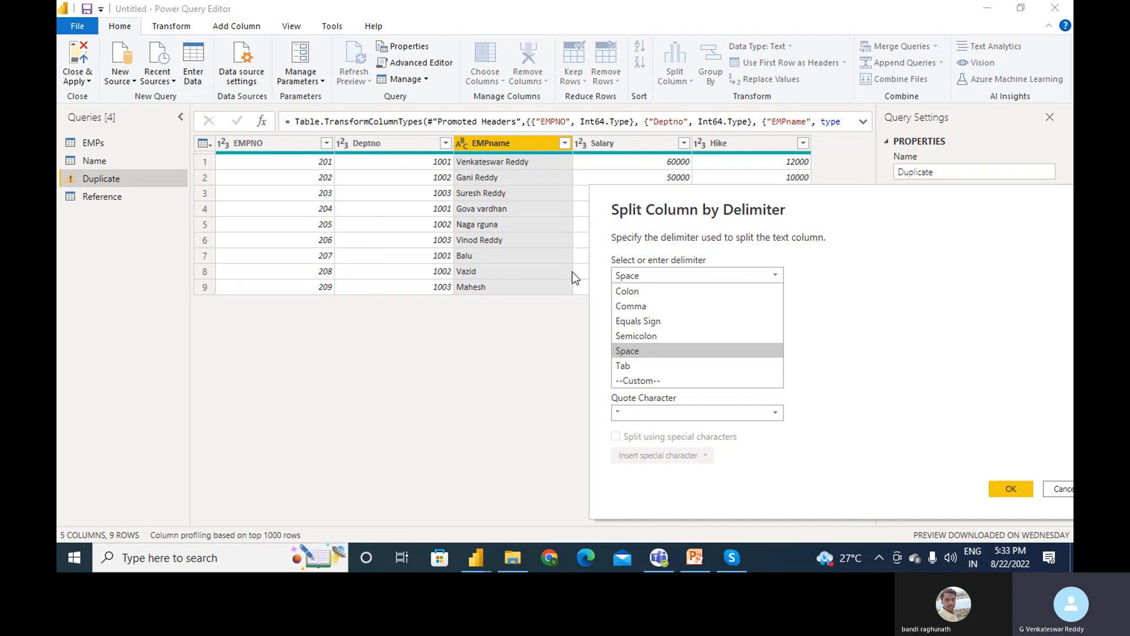
left_click(646, 351)
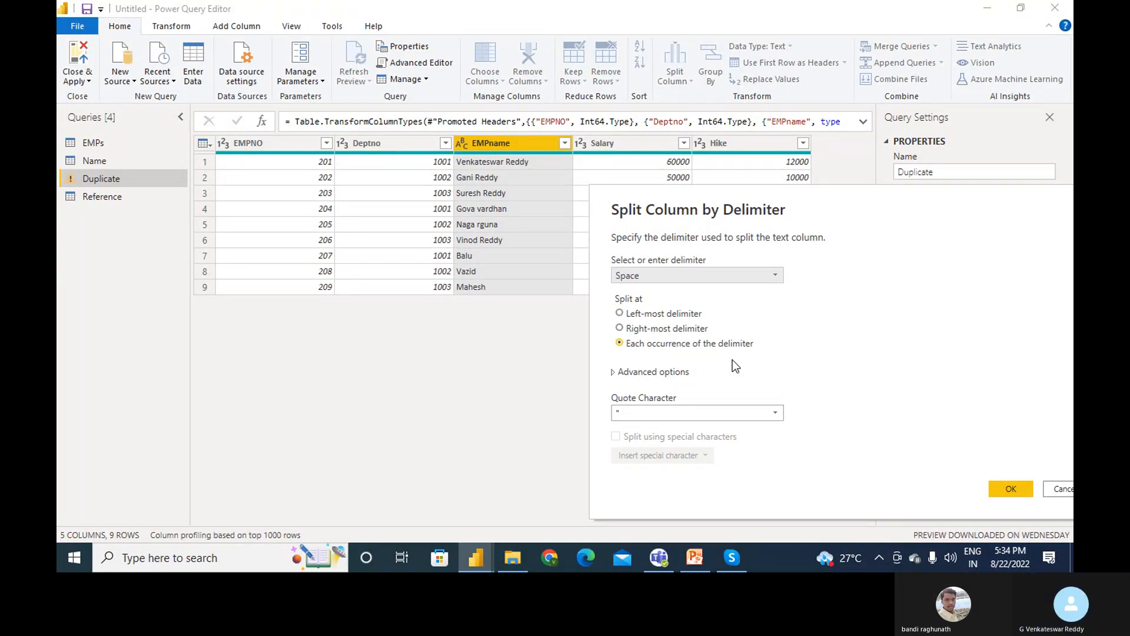
left_click(1008, 487)
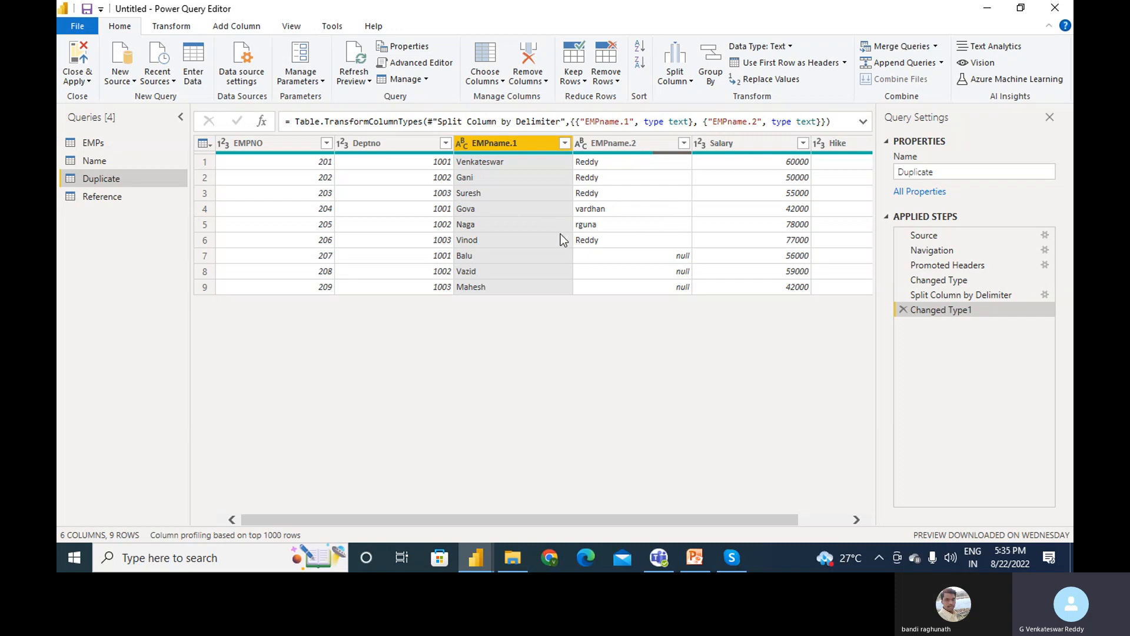
- Delete the Changed Type1 and Split Column by Delimiter steps, then reselect EMPname
left_click(539, 253)
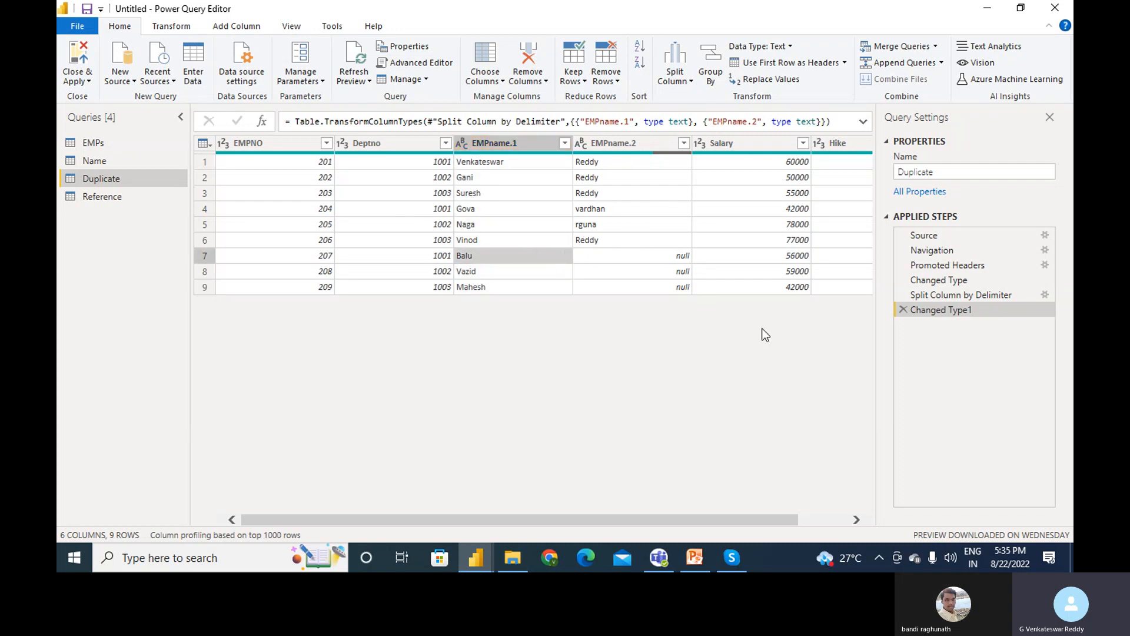
left_click(905, 309)
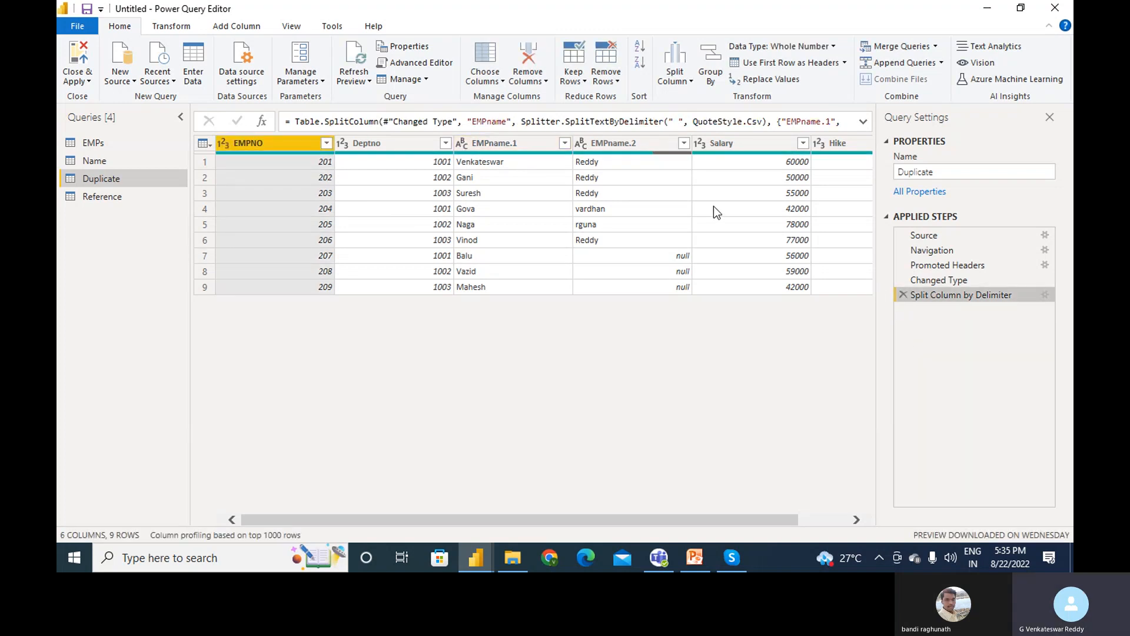
left_click(905, 296)
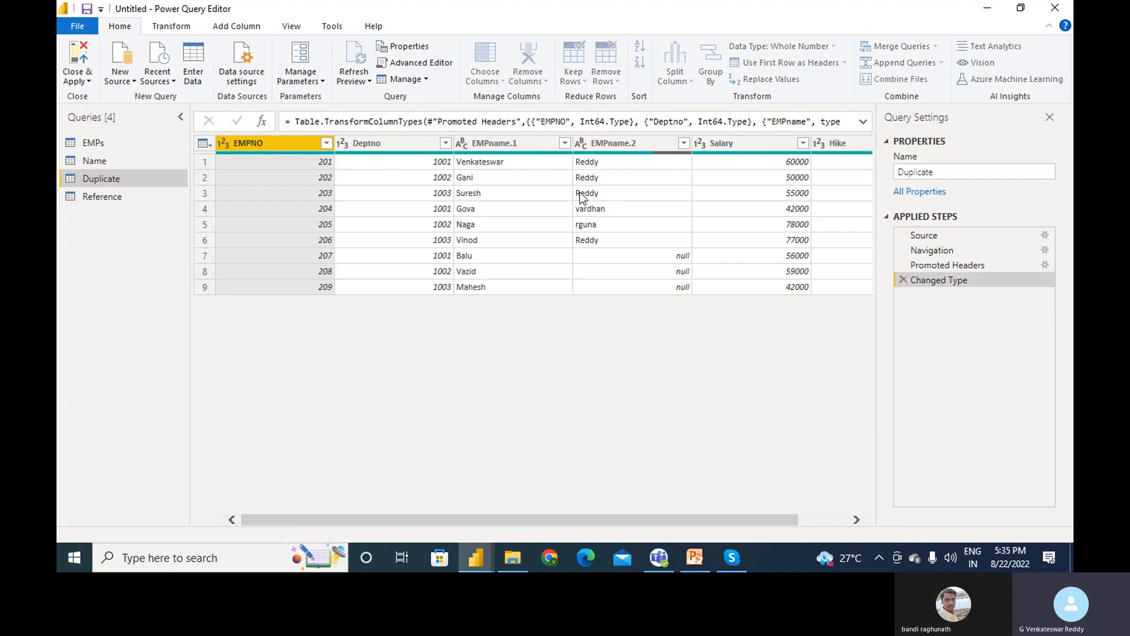
left_click(525, 142)
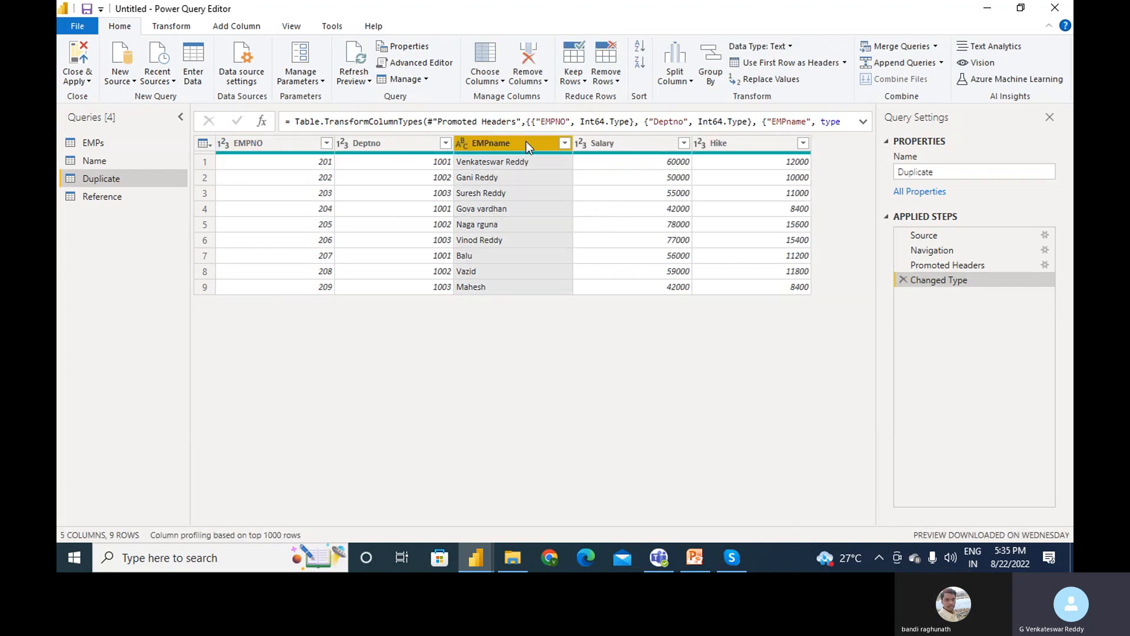
- Split EMPname repeatedly every 3 characters, then scroll right to check the EMPname.1 onward columns
left_click(689, 81)
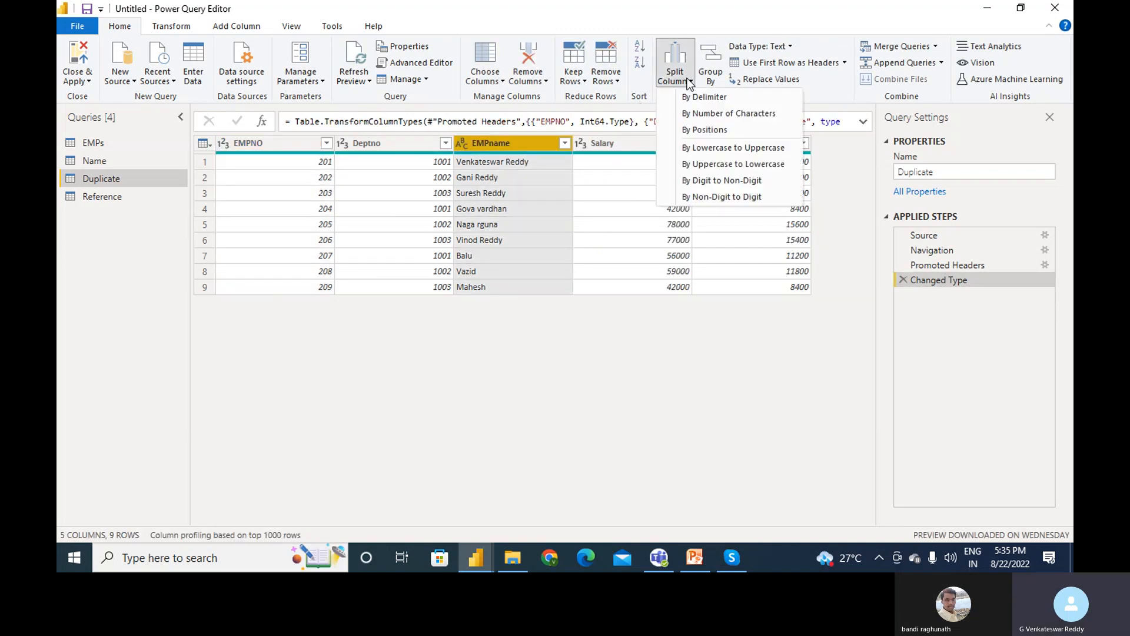
left_click(701, 112)
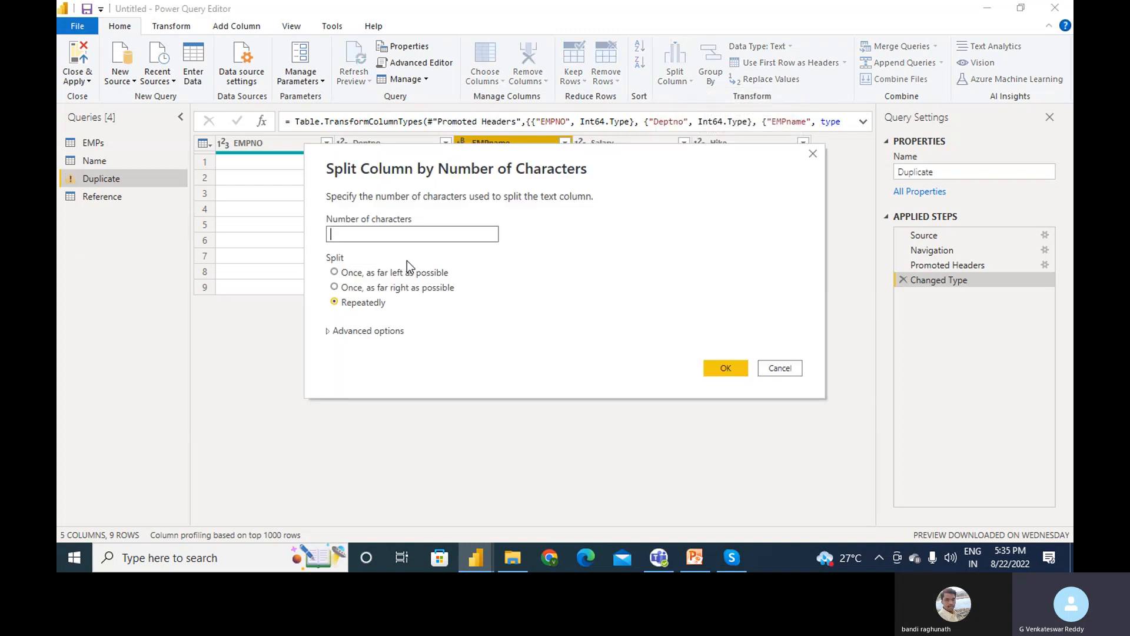
left_click(411, 234)
type("3")
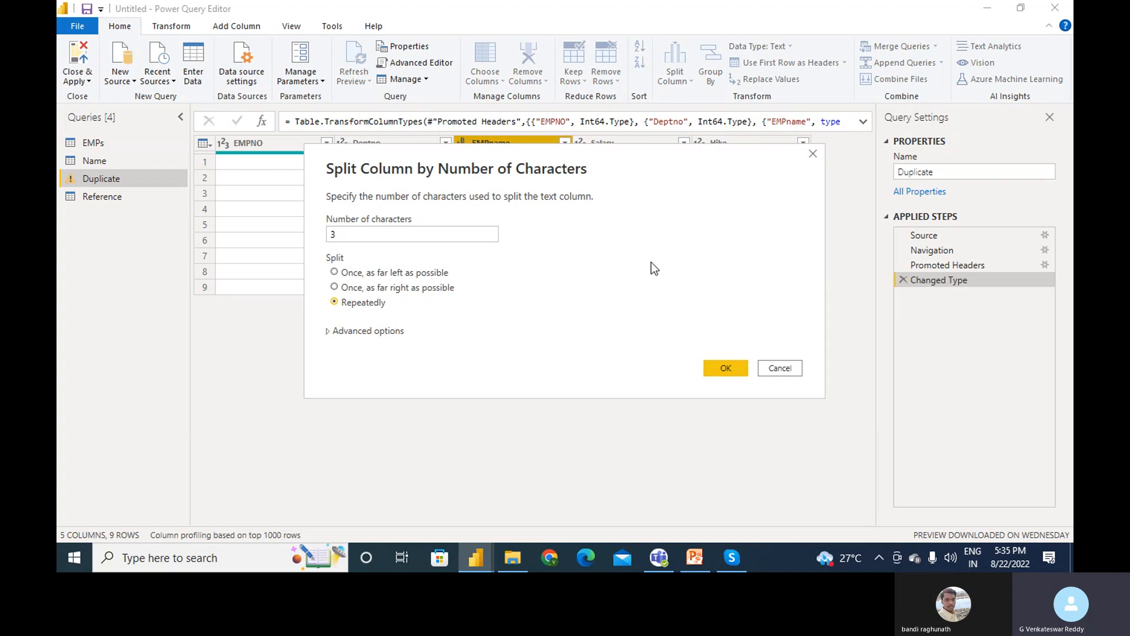
left_click(726, 369)
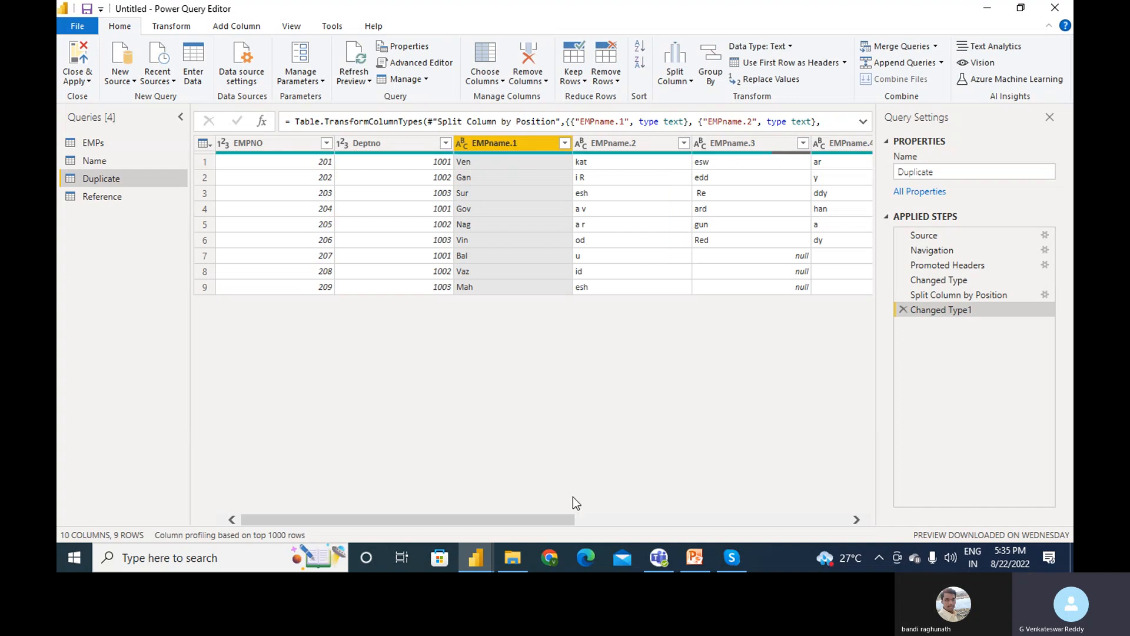
left_click_drag(563, 520, 643, 516)
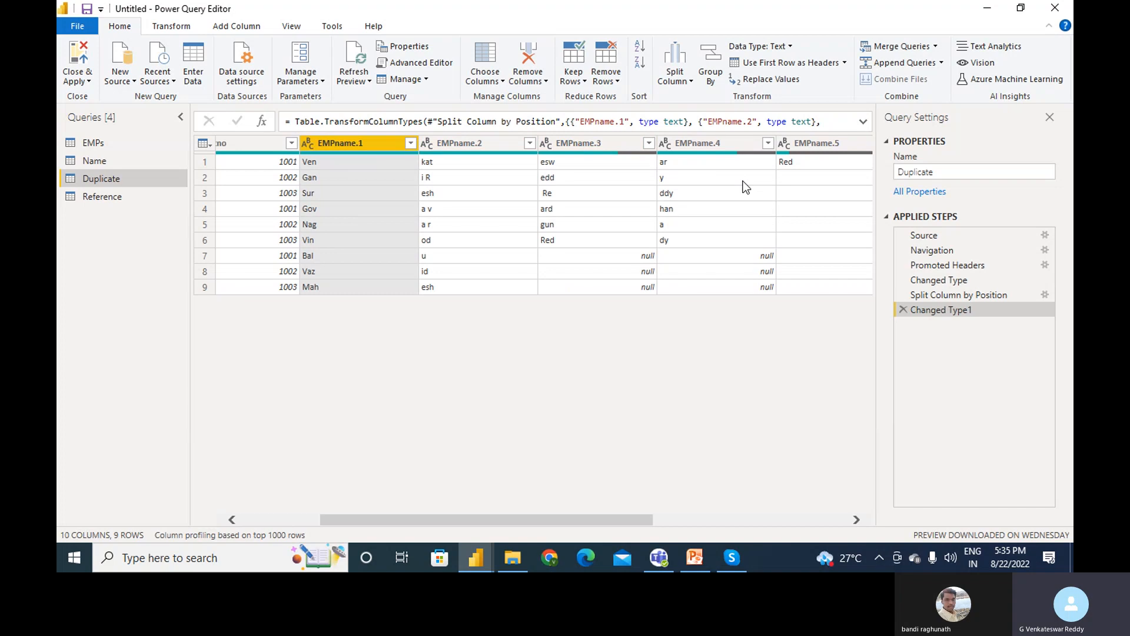
left_click_drag(640, 518, 663, 512)
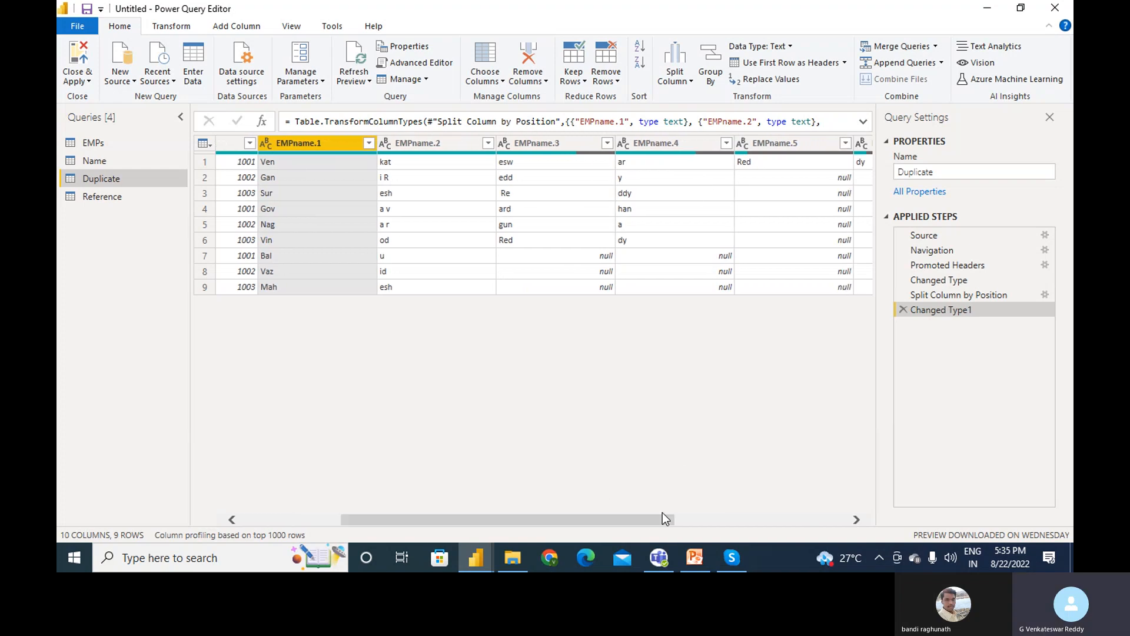
- Delete the Changed Type1 and Split Column by Position steps, then select the Deptno column
left_click(907, 309)
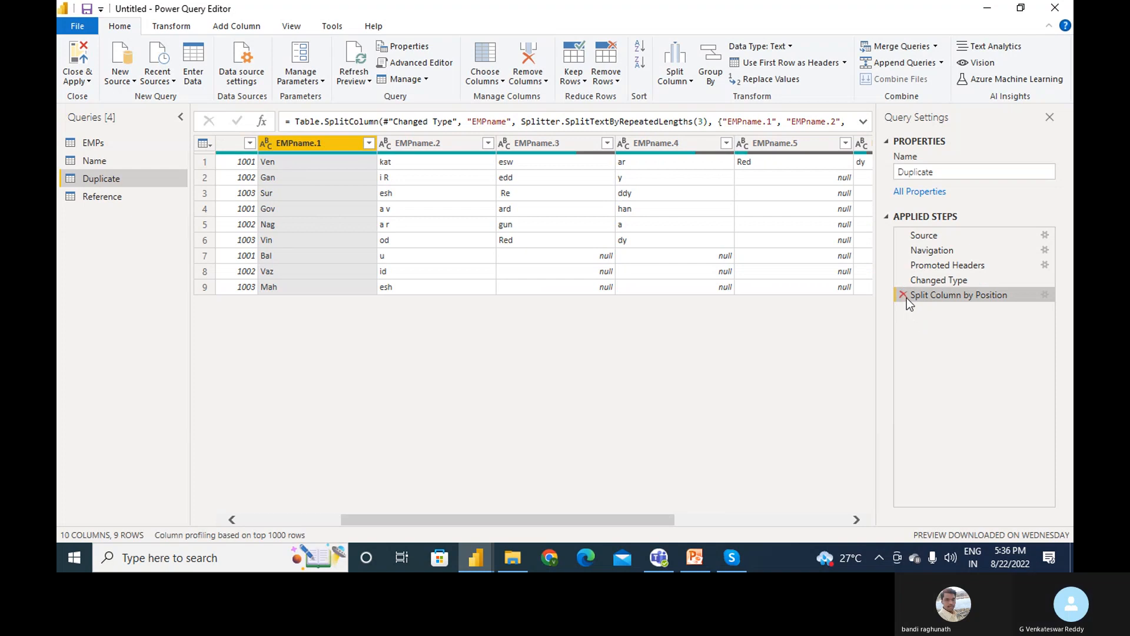
left_click(903, 295)
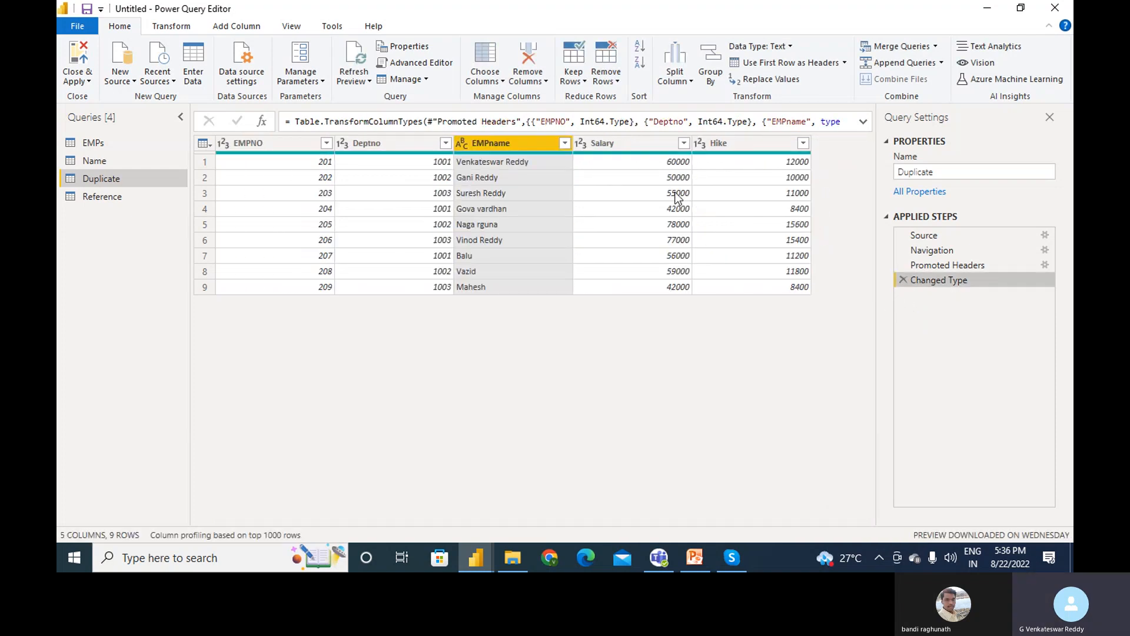
left_click(420, 151)
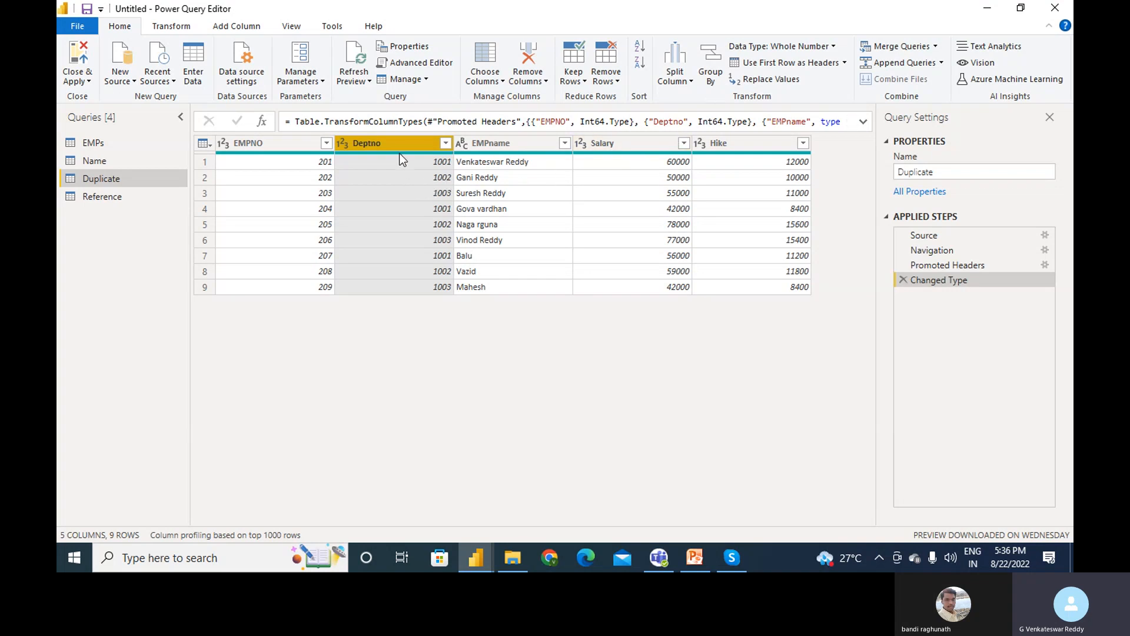
- Group rows by Deptno into a new SumofSal column that sums Salary (158000, 187000, 174000)
left_click(715, 72)
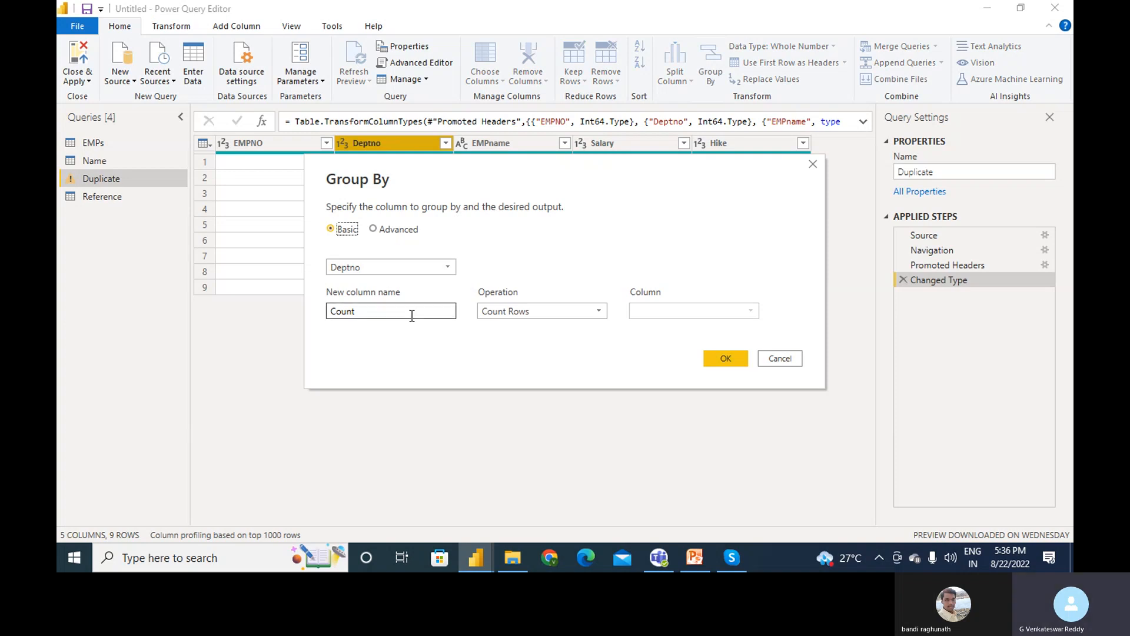
double_click(343, 313)
left_click(342, 313)
type("lum")
key("End")
key("BackSpace")
key("BackSpace")
key("BackSpace")
key("BackSpace")
key("BackSpace")
key("BackSpace")
key("BackSpace")
key("BackSpace")
type("SumofSal")
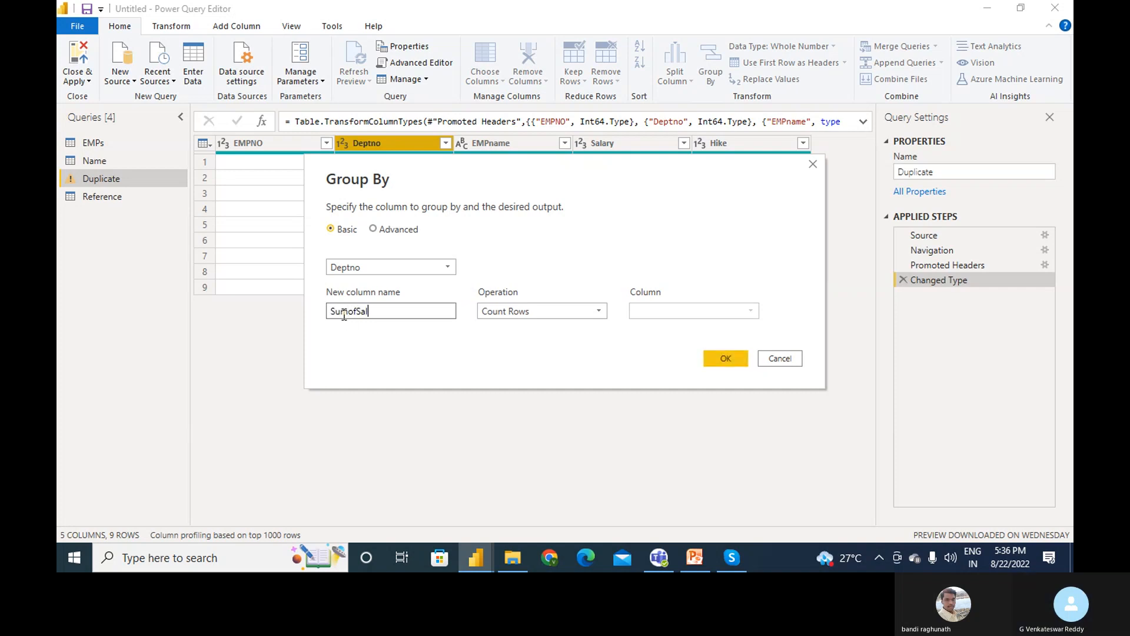
left_click(571, 313)
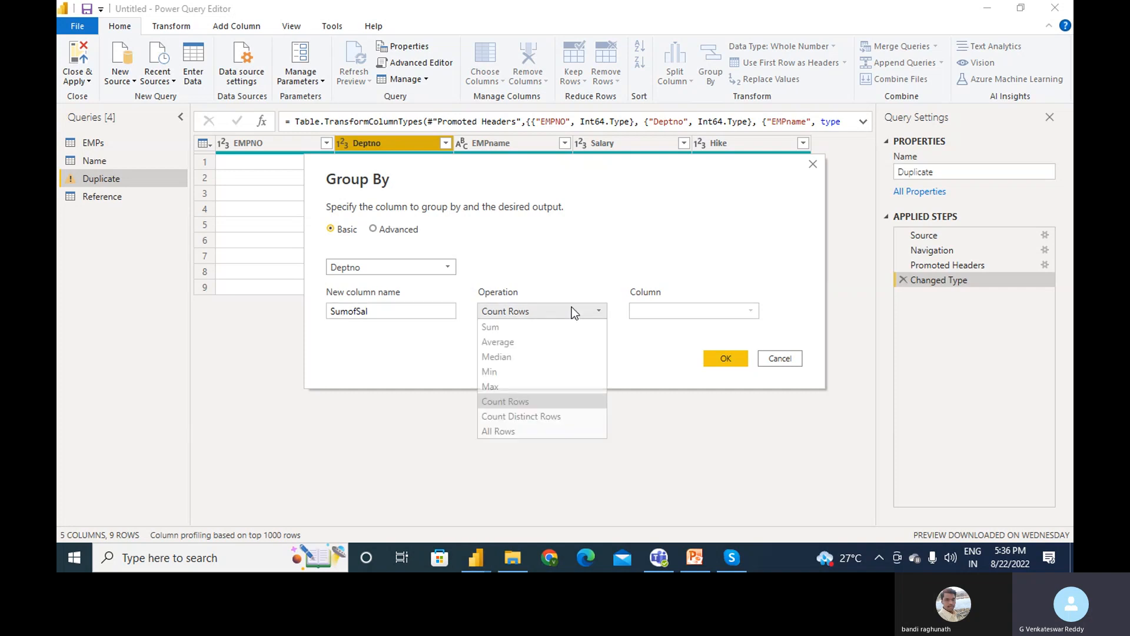
left_click(528, 326)
left_click(686, 312)
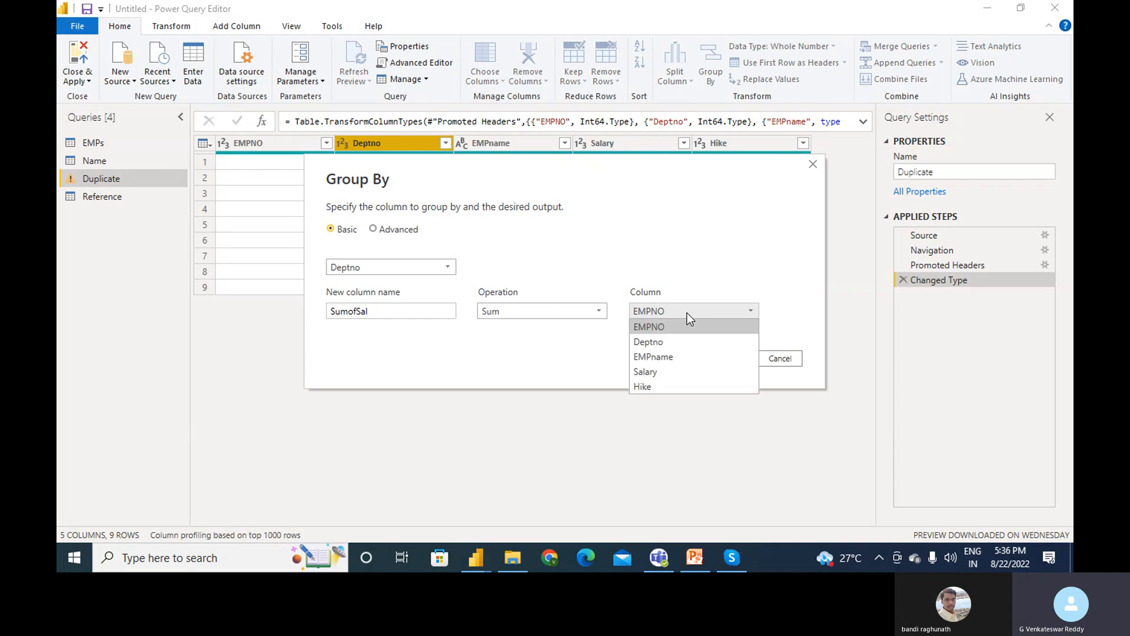
left_click(657, 370)
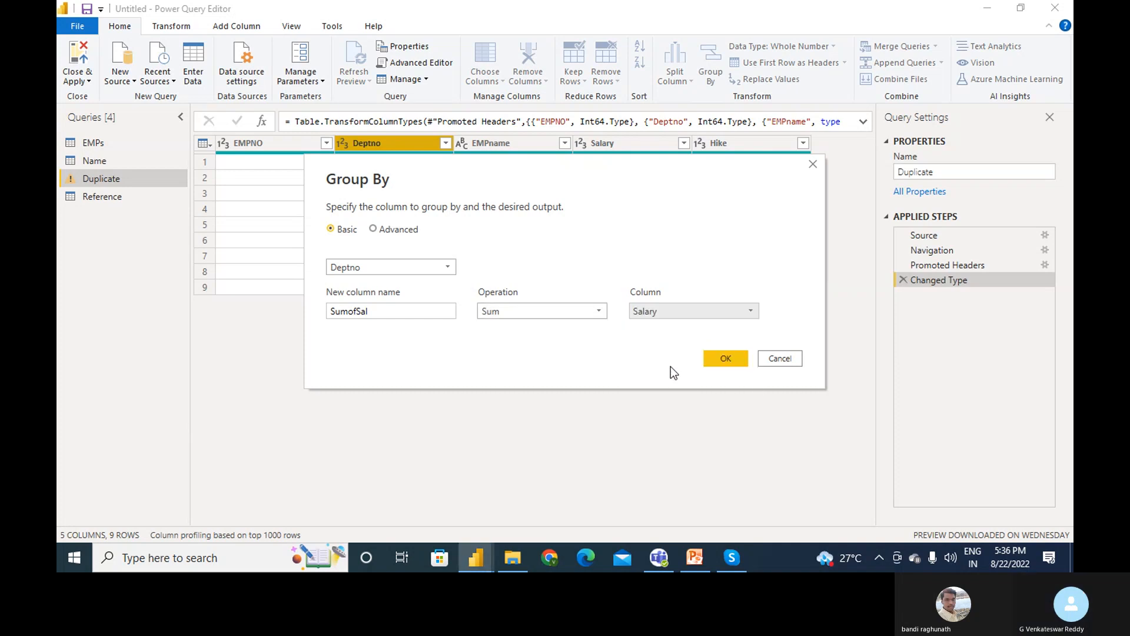
left_click(726, 358)
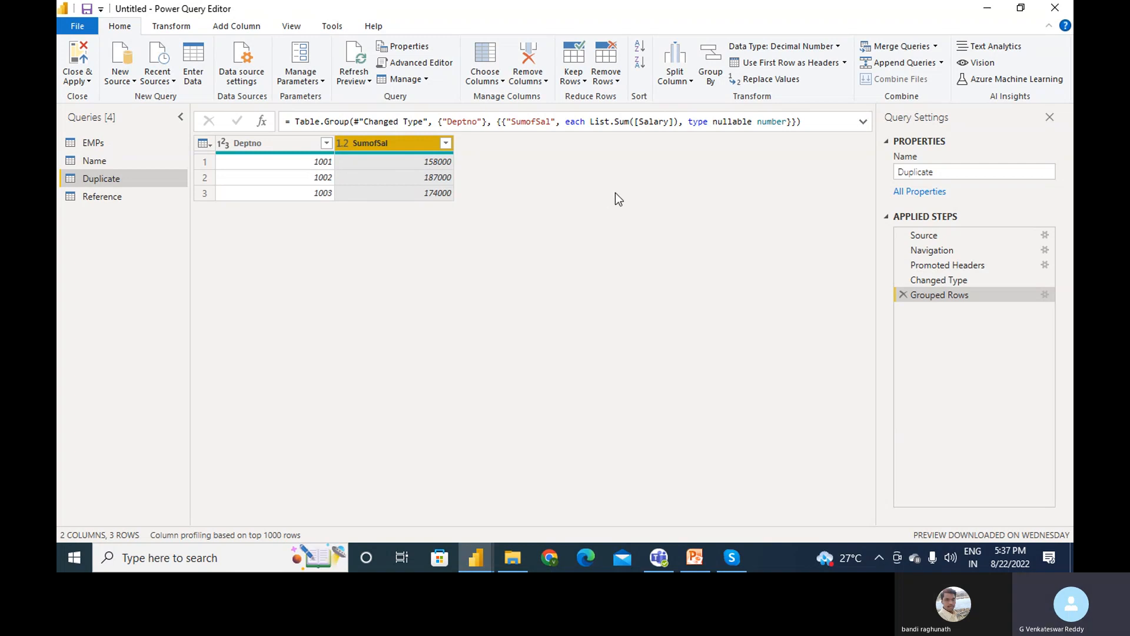
- Delete the Grouped Rows step and select the EMPname and Salary columns
left_click(904, 294)
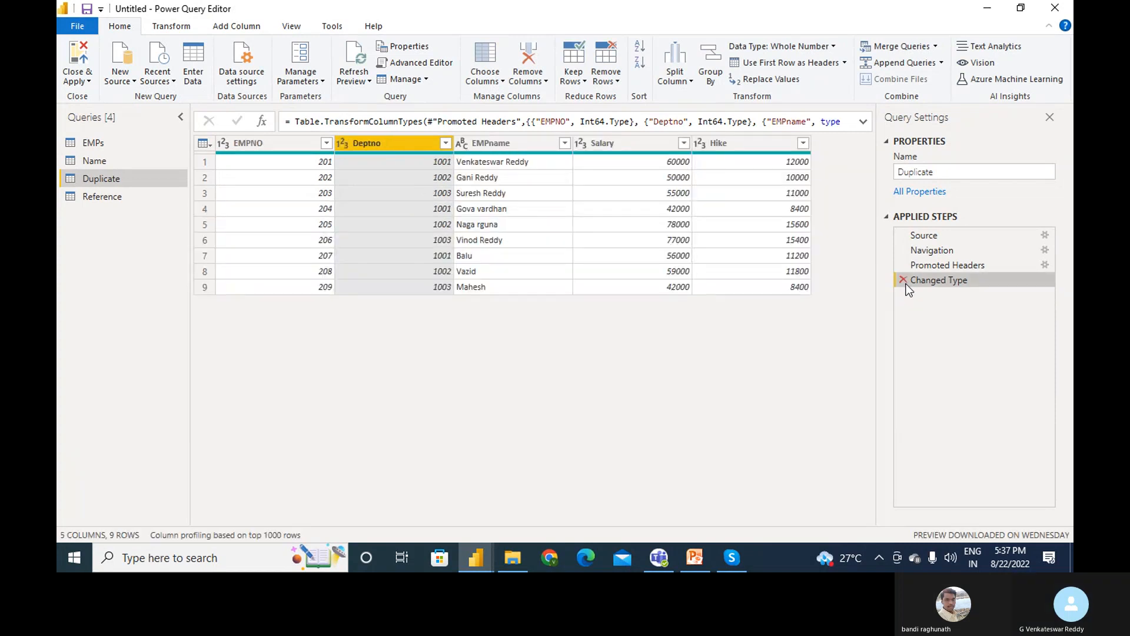
left_click(507, 144)
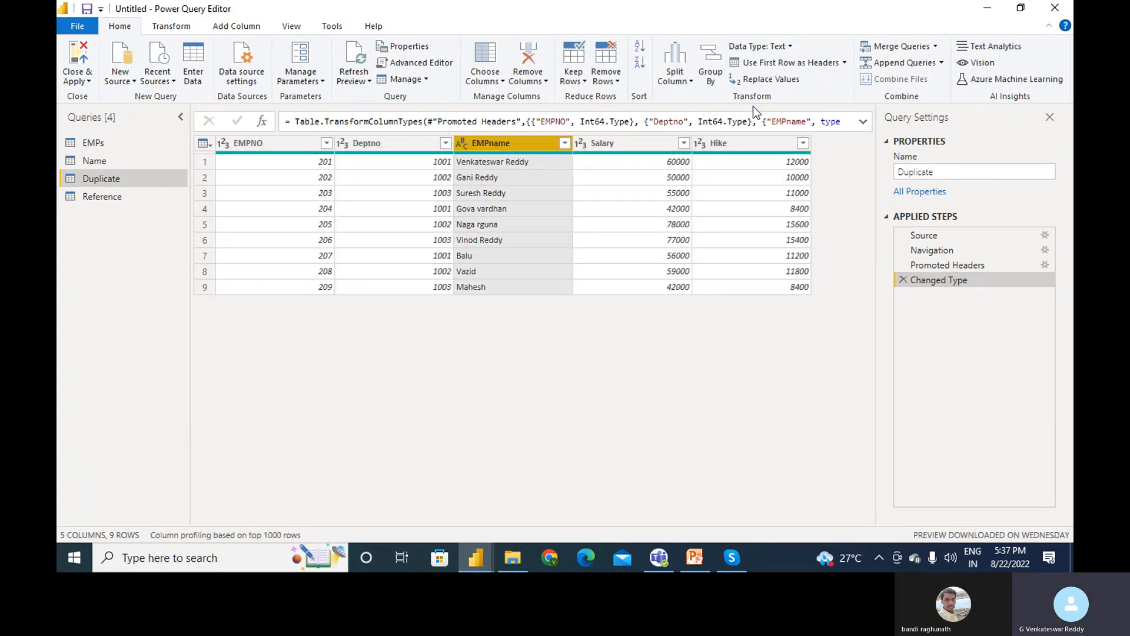
left_click(665, 147)
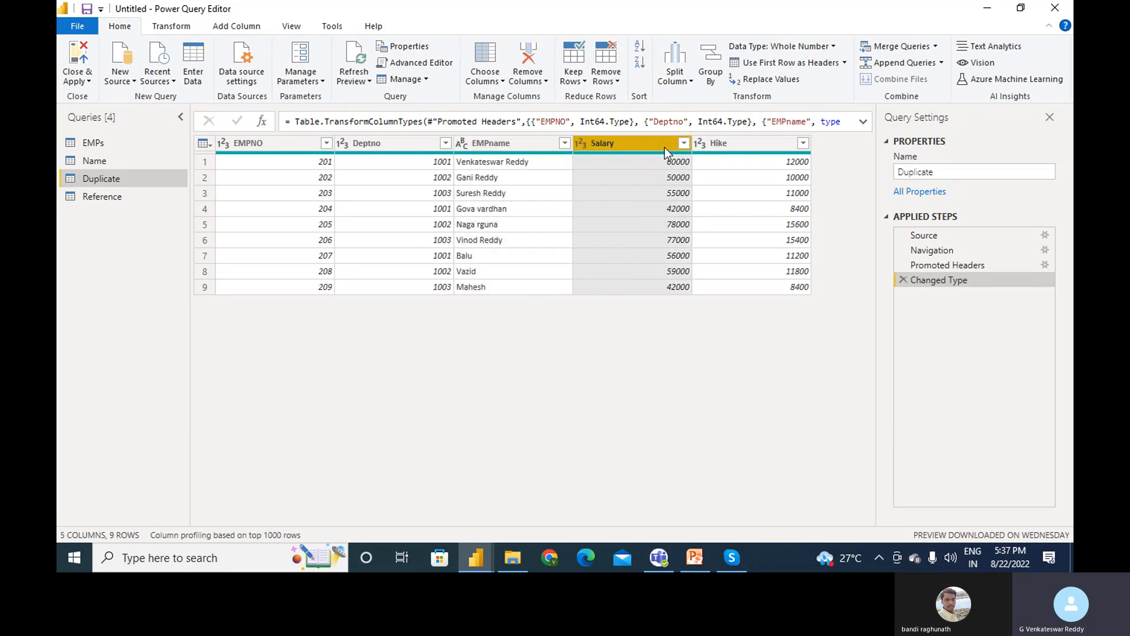
- Replace the Salary value 55000 with 60000, then select the Deptno column
left_click(774, 82)
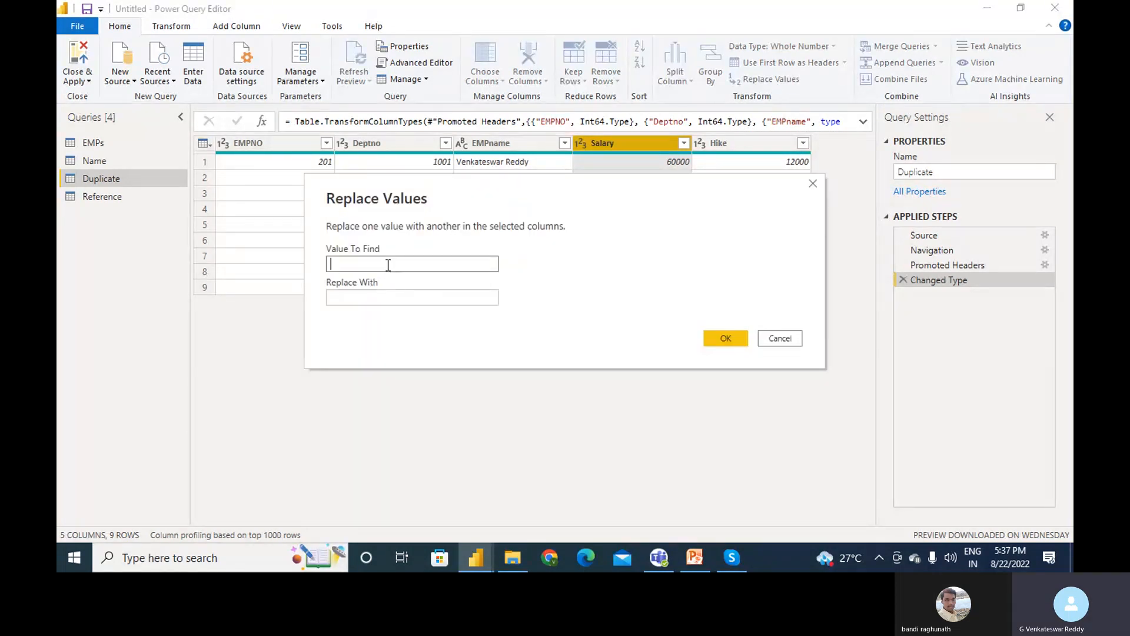
left_click_drag(559, 176, 565, 274)
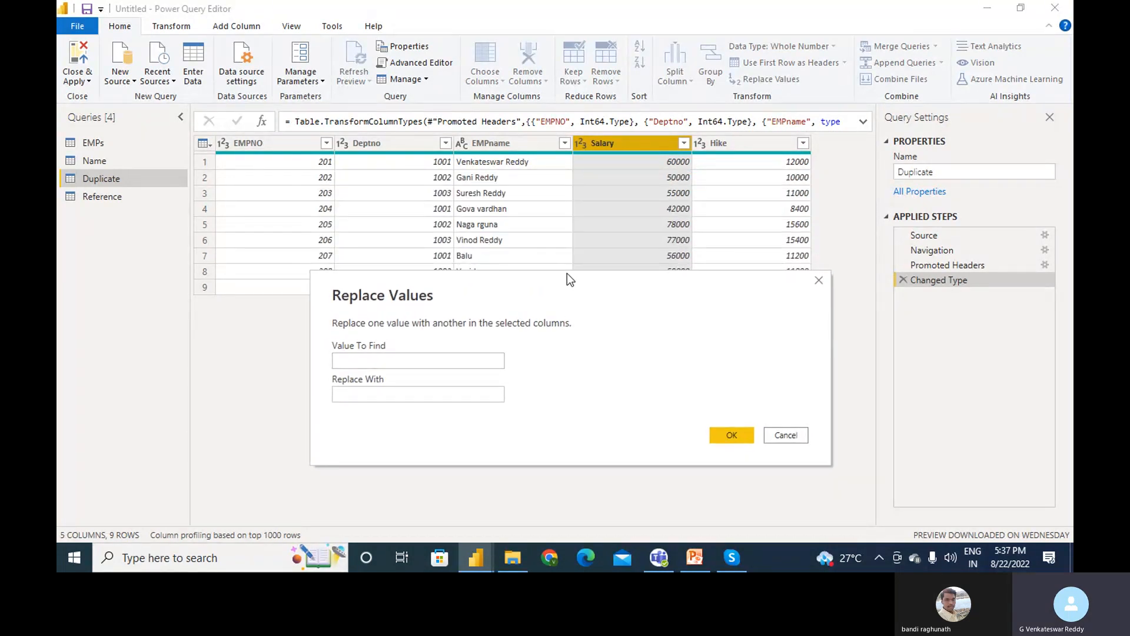
left_click(374, 362)
type("55000")
left_click(361, 397)
type("60000")
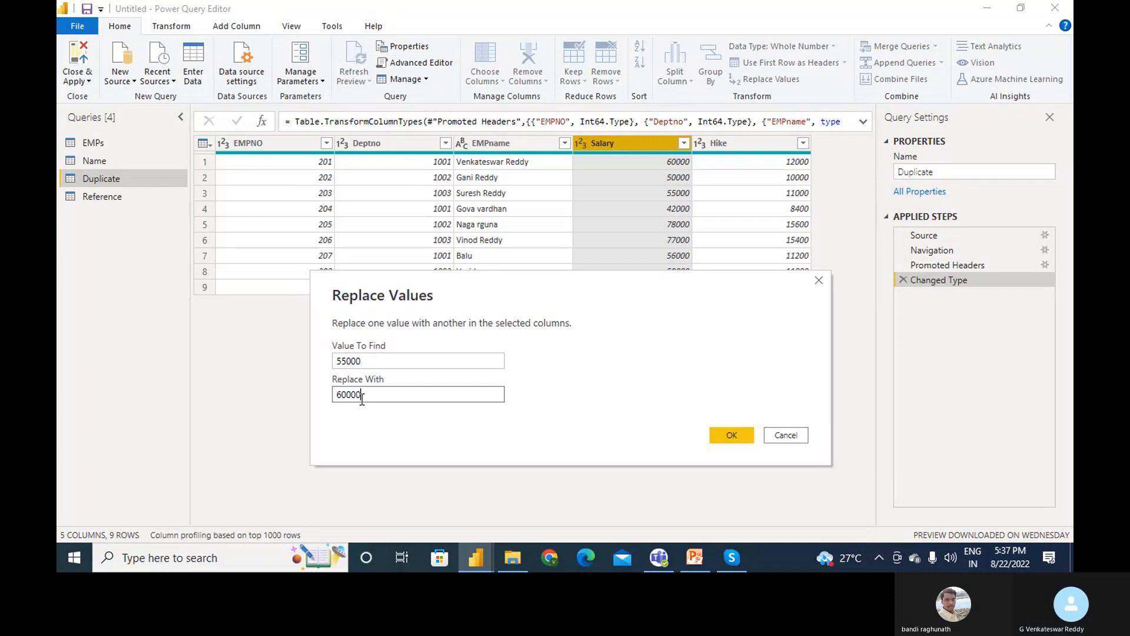
left_click(721, 432)
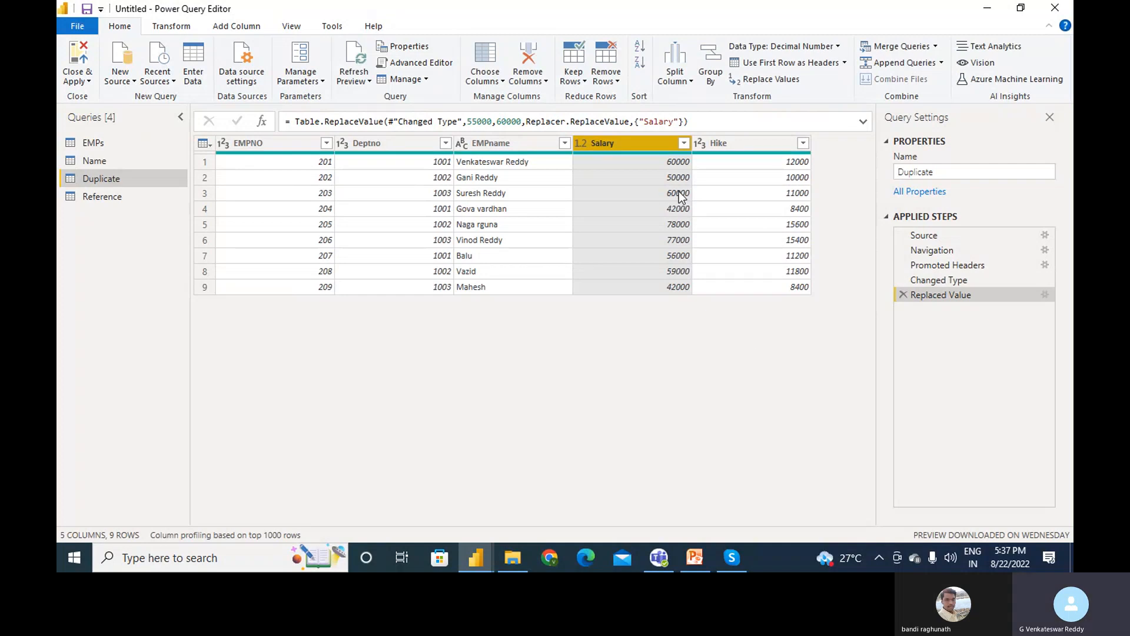
mouse_move(726, 153)
left_click(384, 143)
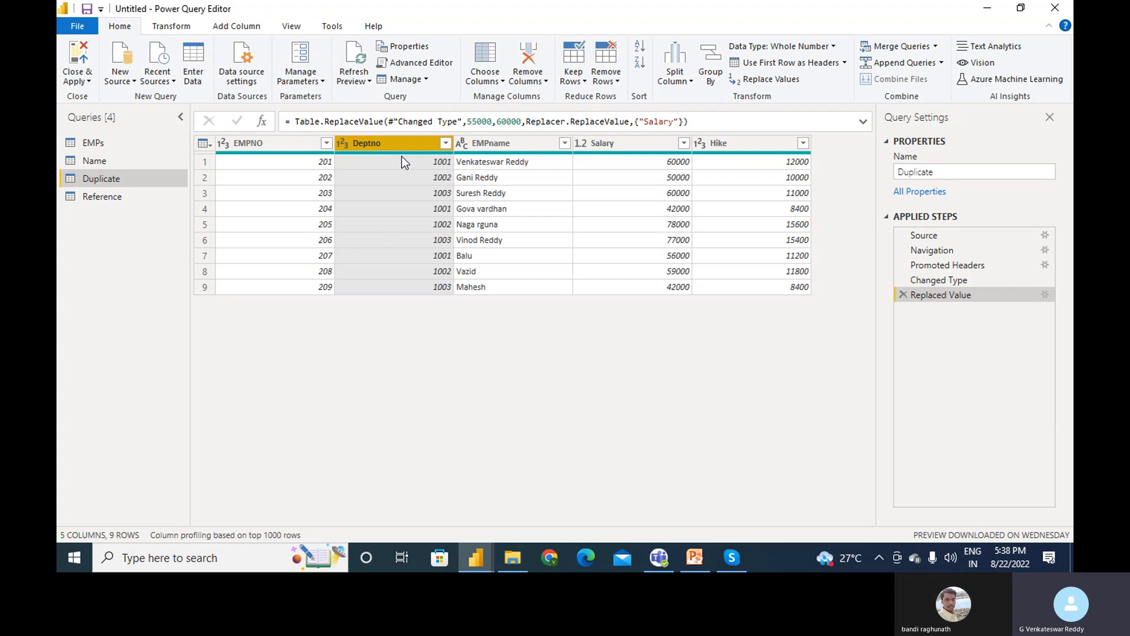
left_click(921, 49)
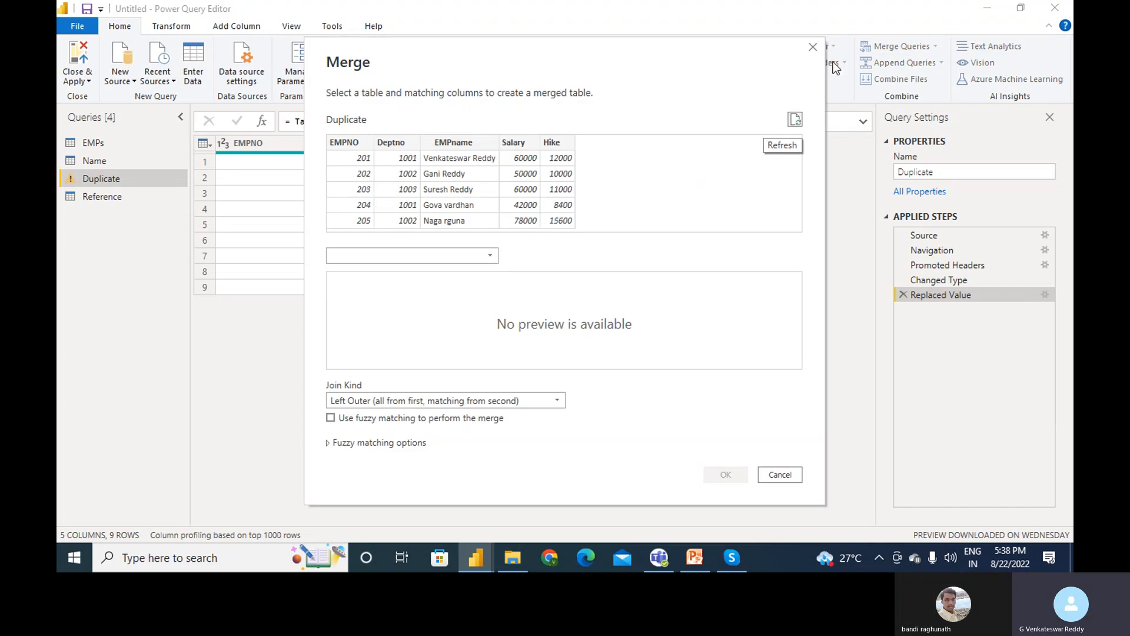
left_click(813, 46)
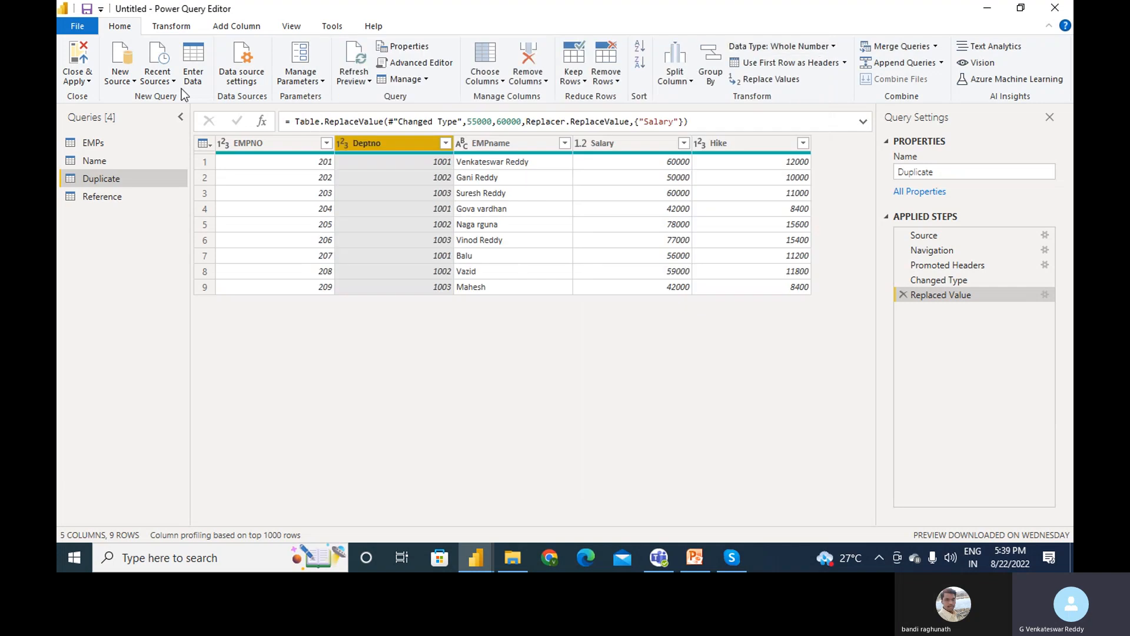
- Connect to the DeptNames Excel workbook as a new source
left_click(128, 78)
left_click(164, 130)
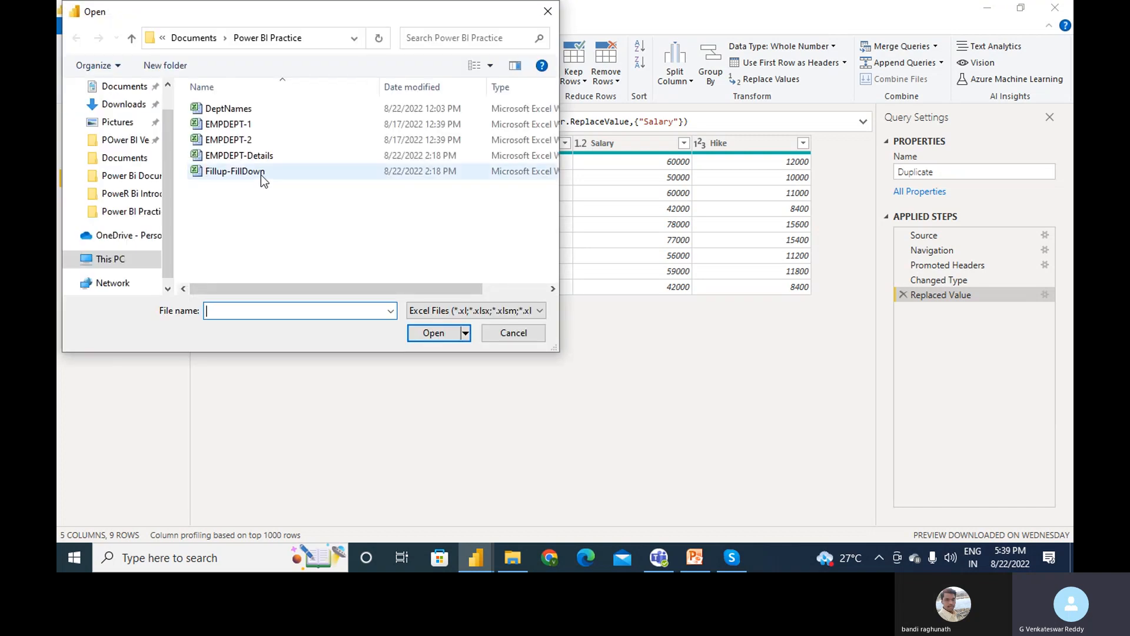
left_click(264, 109)
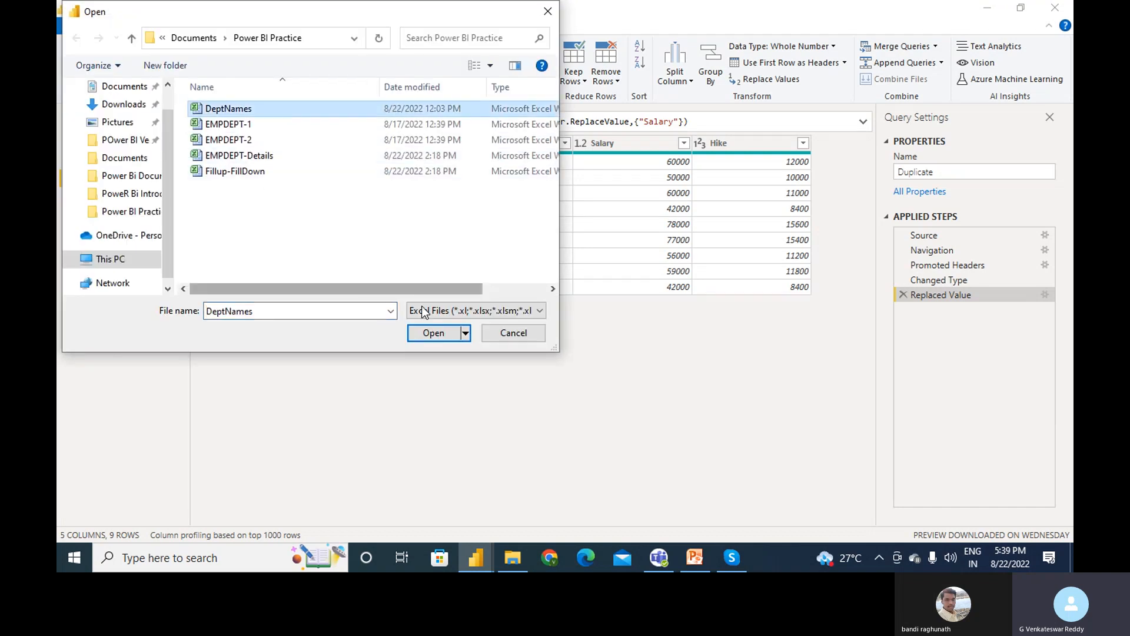
left_click(437, 337)
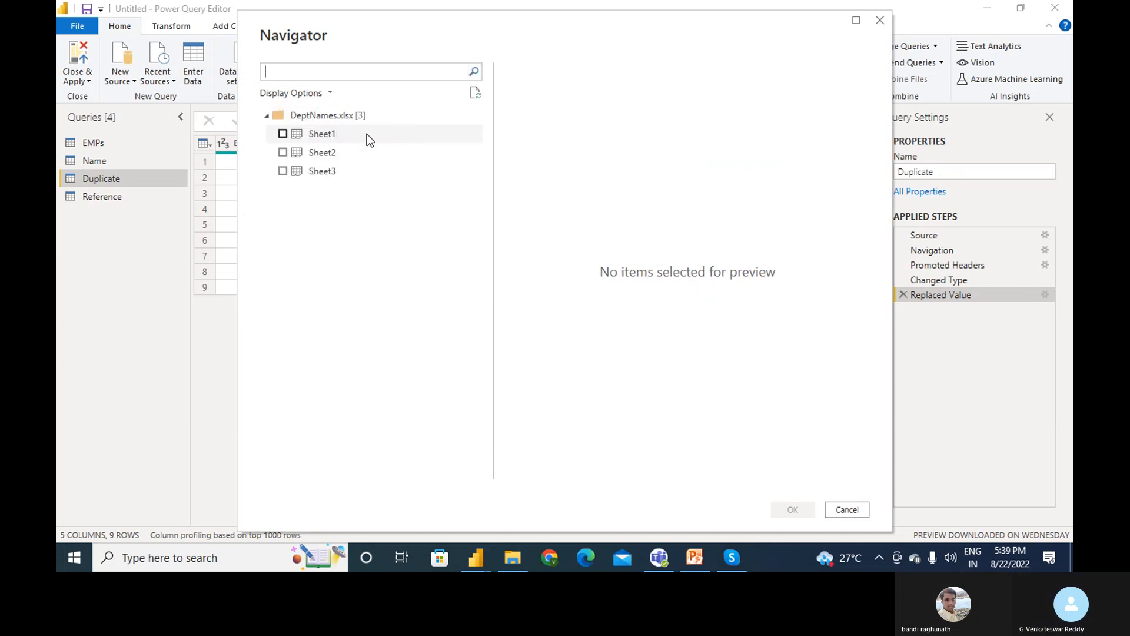
- Load Sheet1 of DeptNames.xlsx, with Deptno and DeptName for 1001–1003
left_click(283, 133)
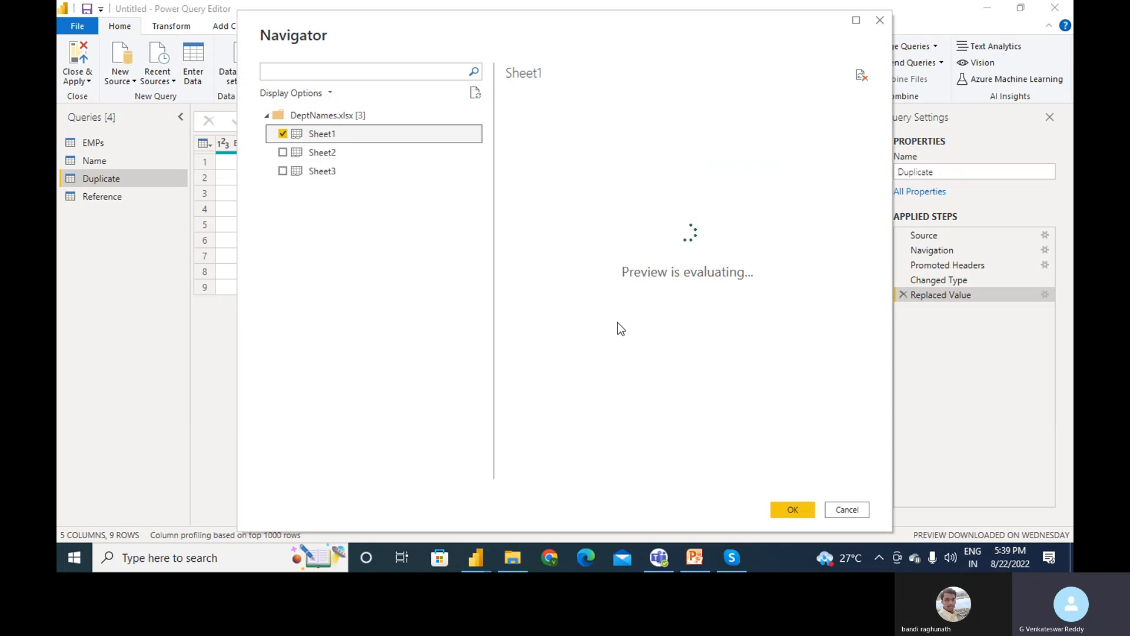
left_click(800, 508)
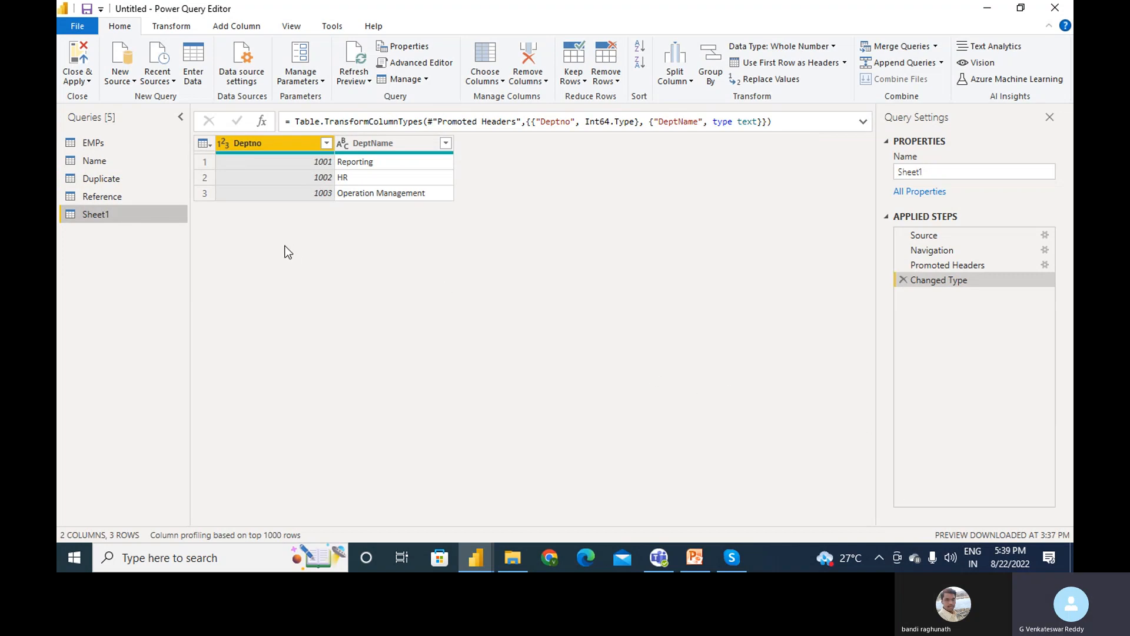
- Switch to the EMPs query, dismiss the Merge dialog, and show the Merge Queries options
left_click(96, 144)
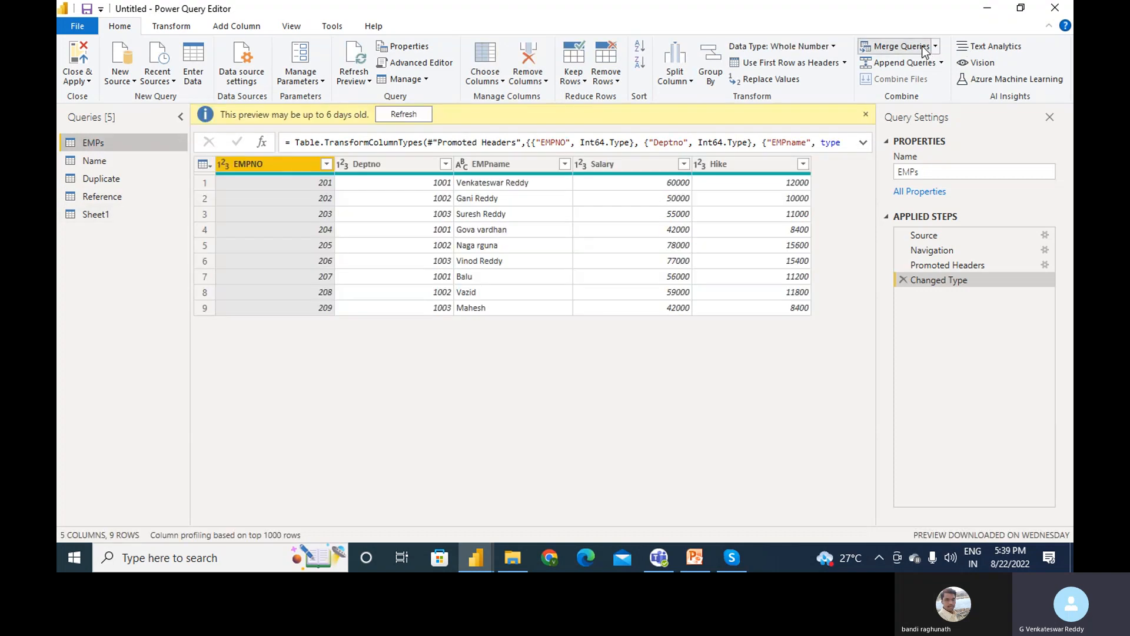
left_click(923, 48)
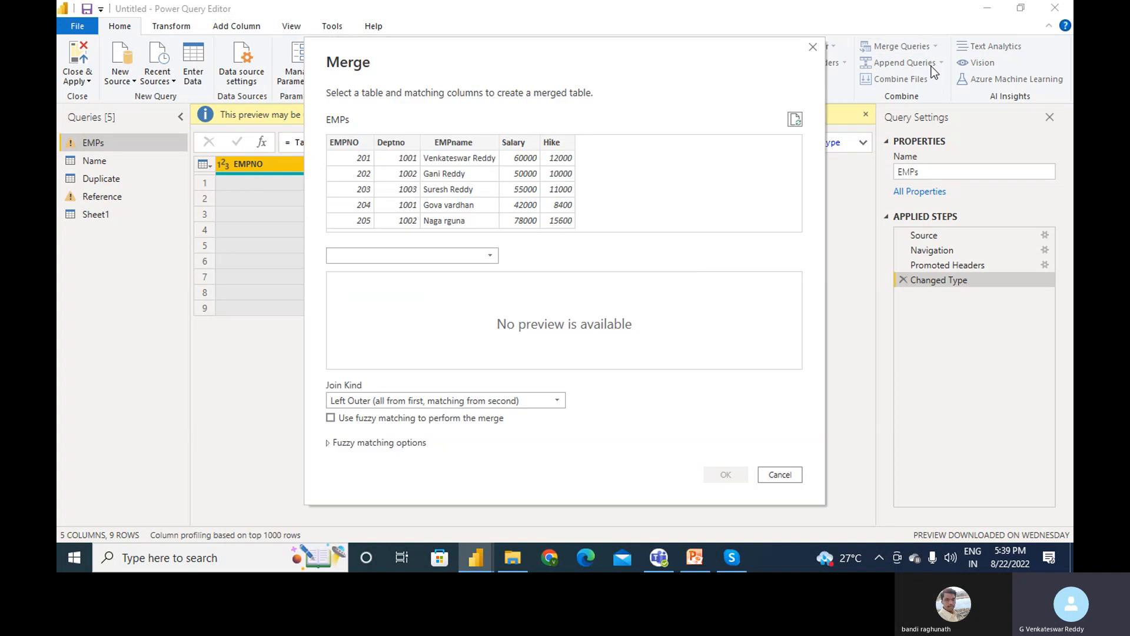
left_click(812, 46)
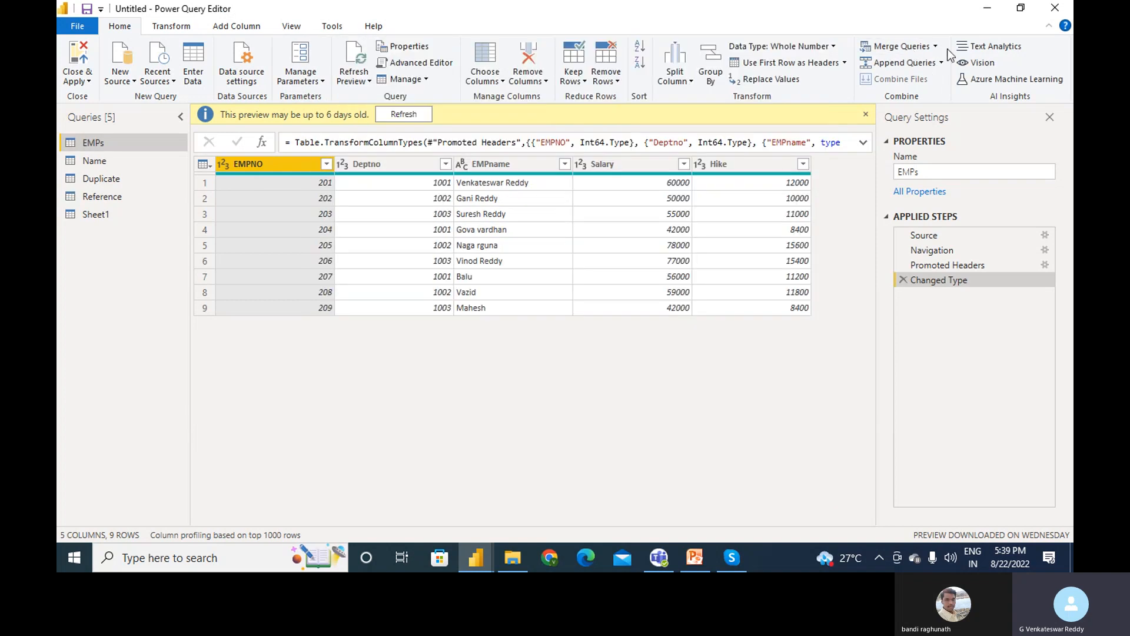
left_click(936, 45)
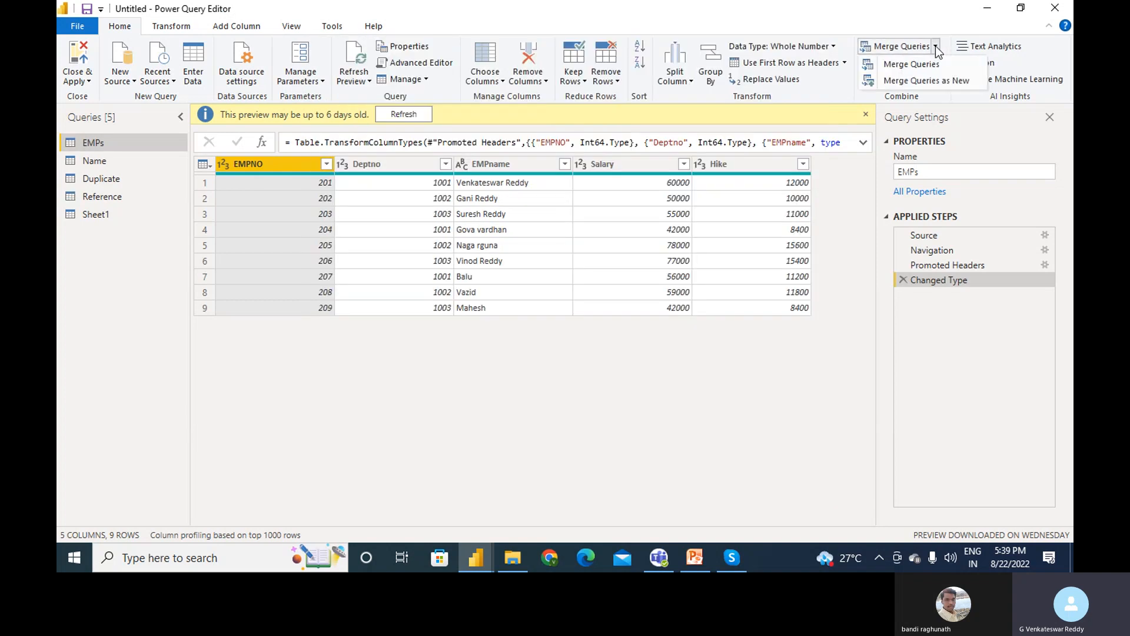
- Merge EMPs with Sheet1 as a new query, left outer join on Deptno in both tables
left_click(938, 80)
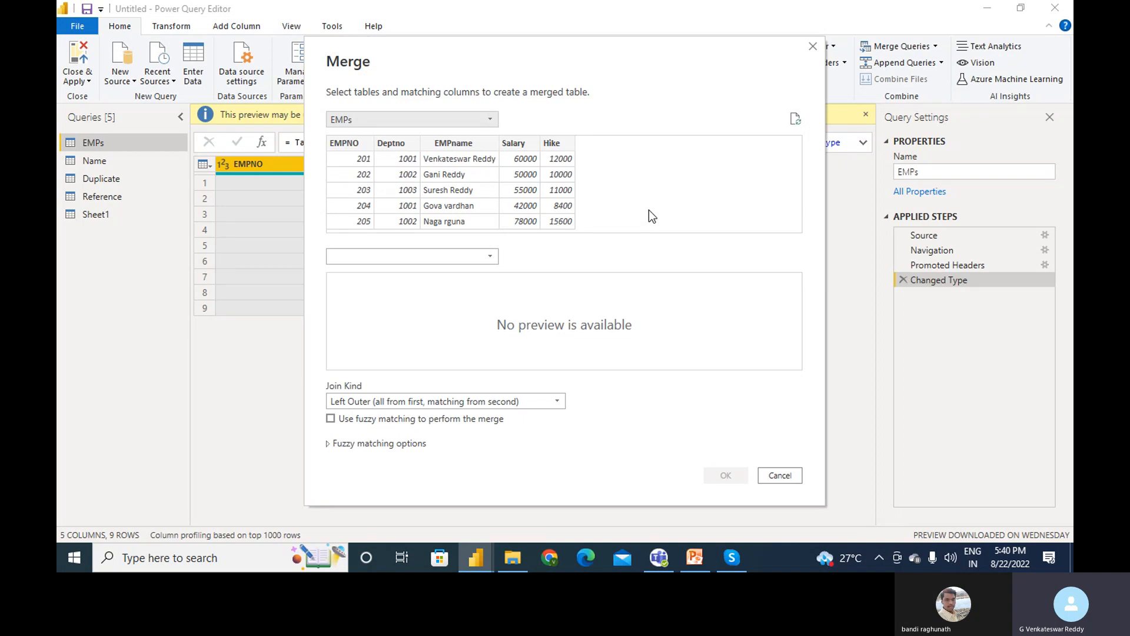
left_click(465, 257)
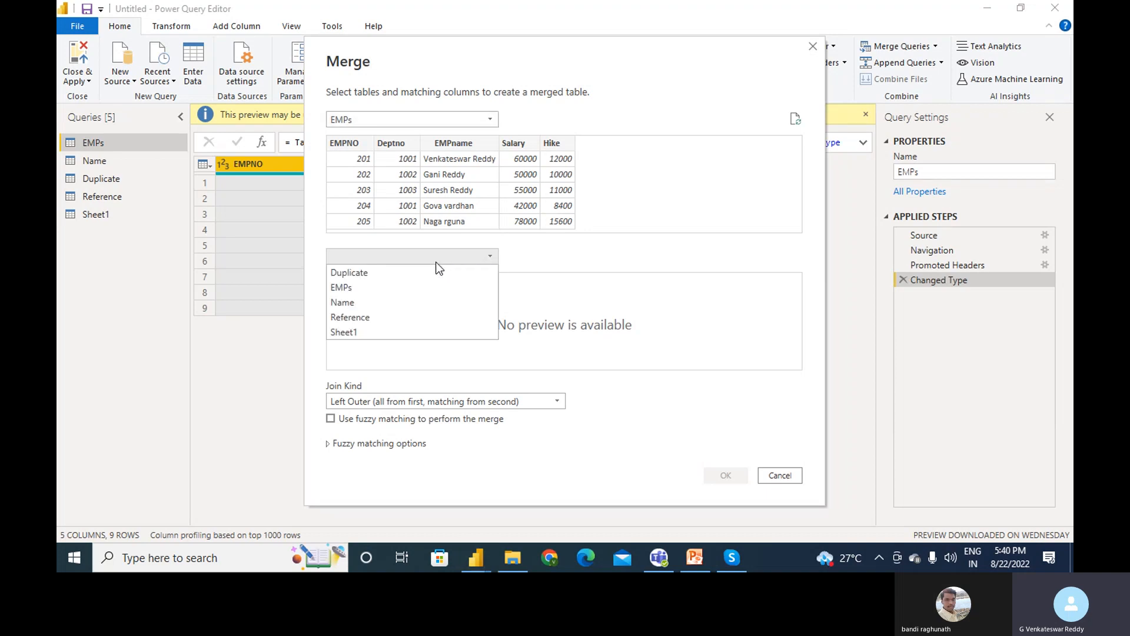
left_click(356, 331)
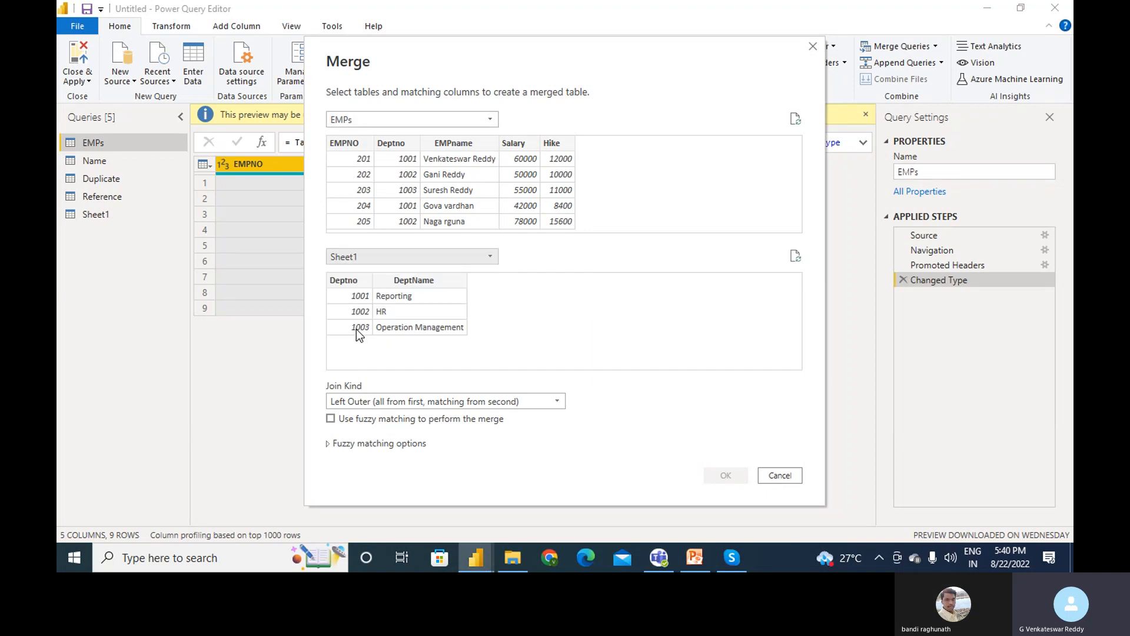
left_click(398, 154)
left_click(354, 280)
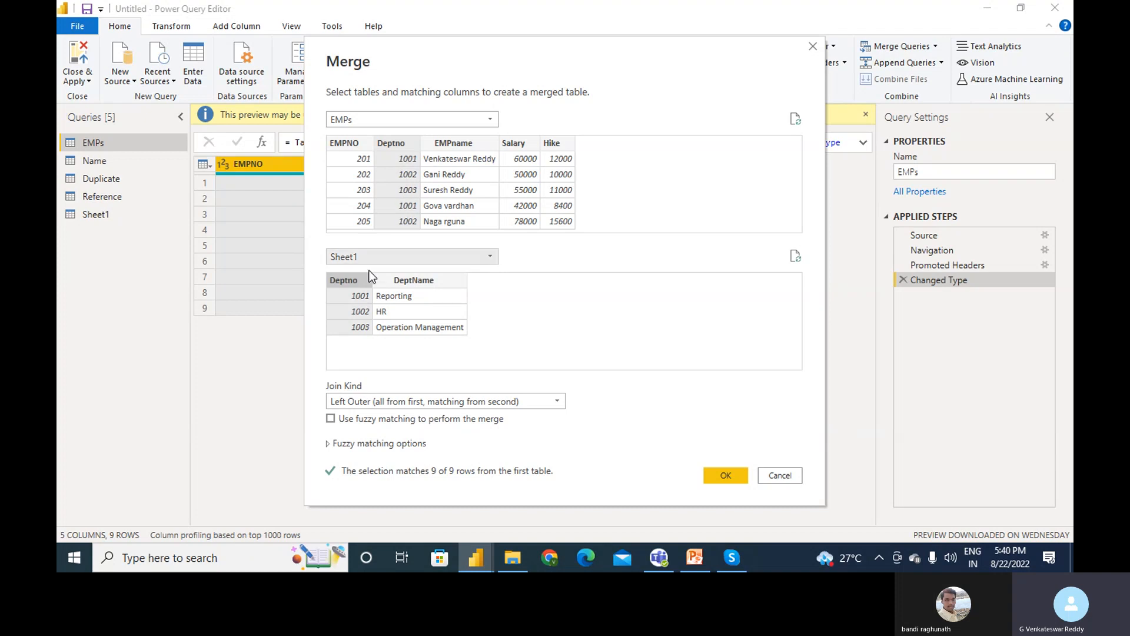
left_click(459, 144)
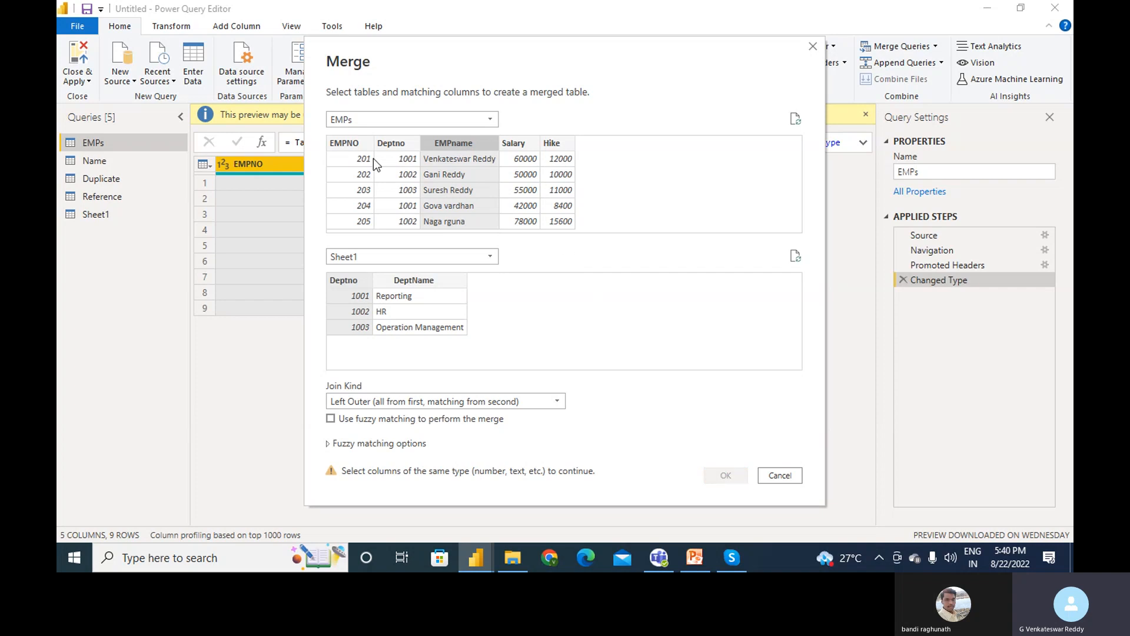
left_click(392, 151)
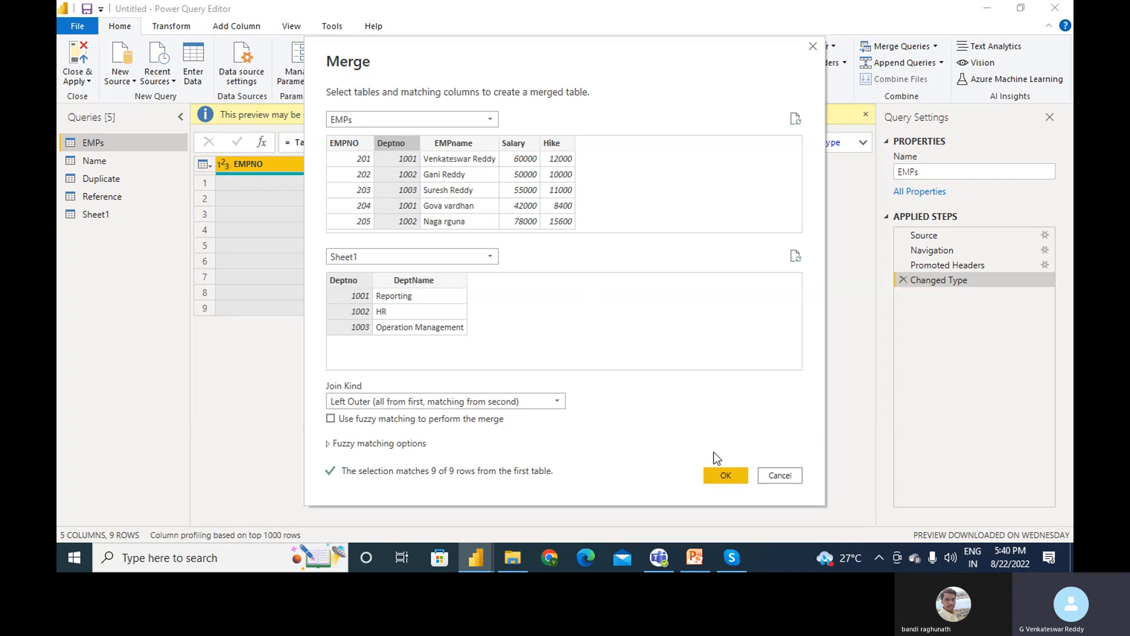
left_click(461, 150)
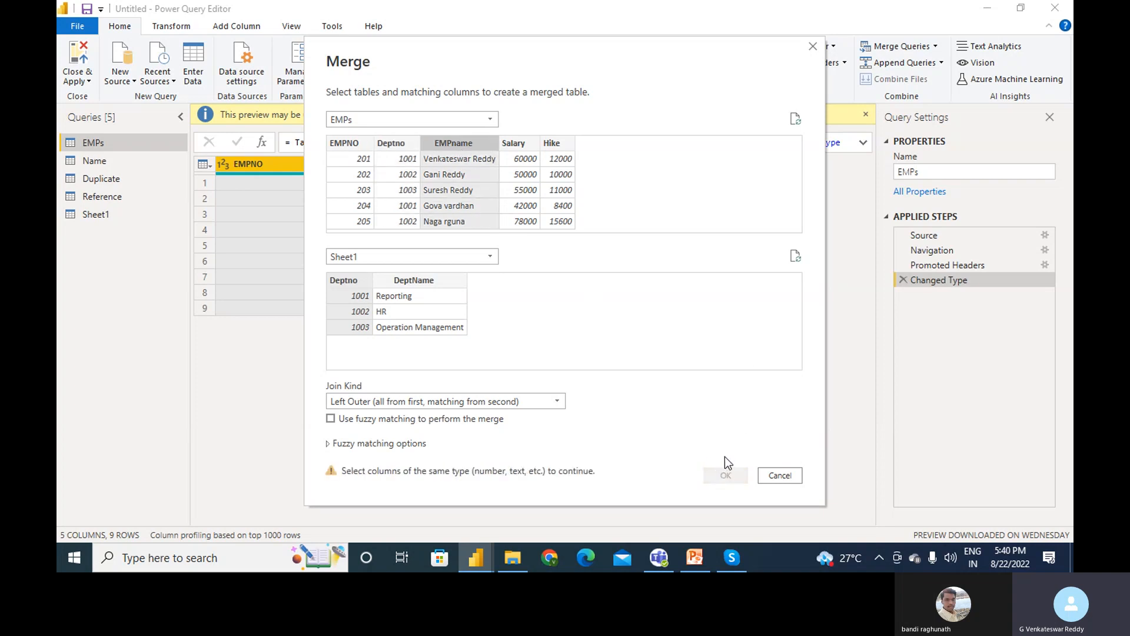
left_click(391, 150)
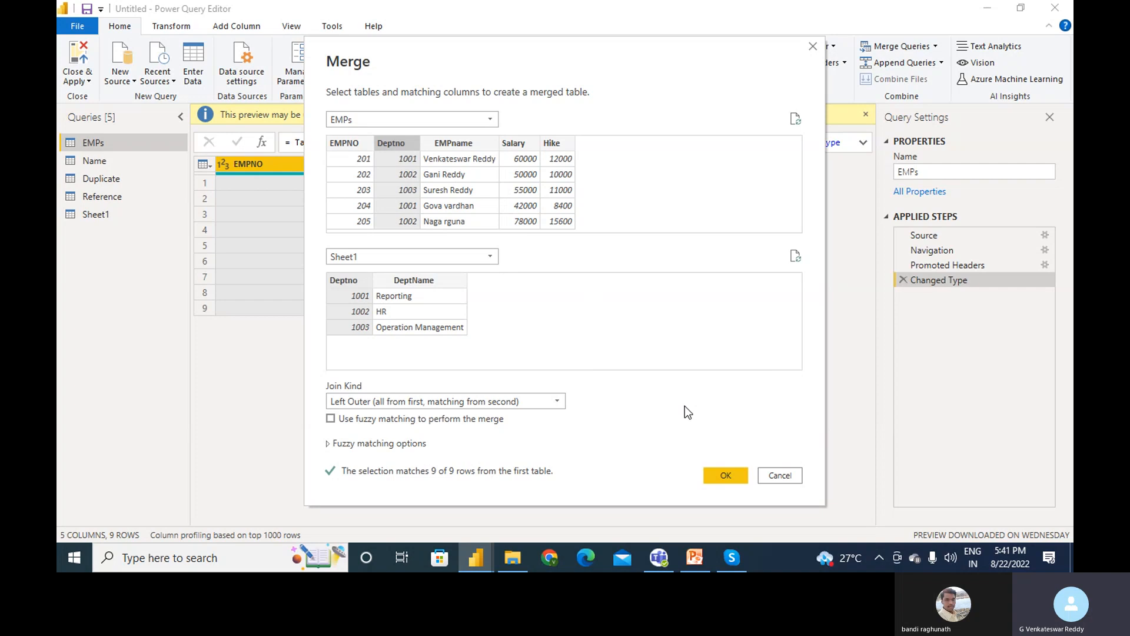
left_click(727, 471)
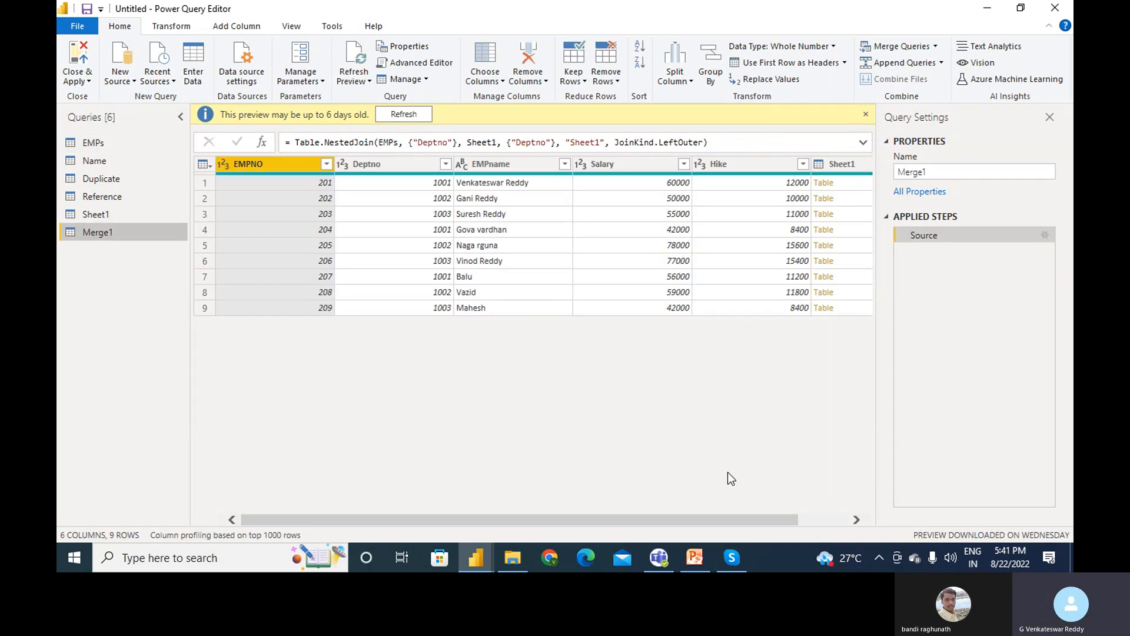
- Expand the Sheet1 column with only DeptName checked, adding Sheet1.DeptName to Merge1
left_click_drag(743, 519, 866, 505)
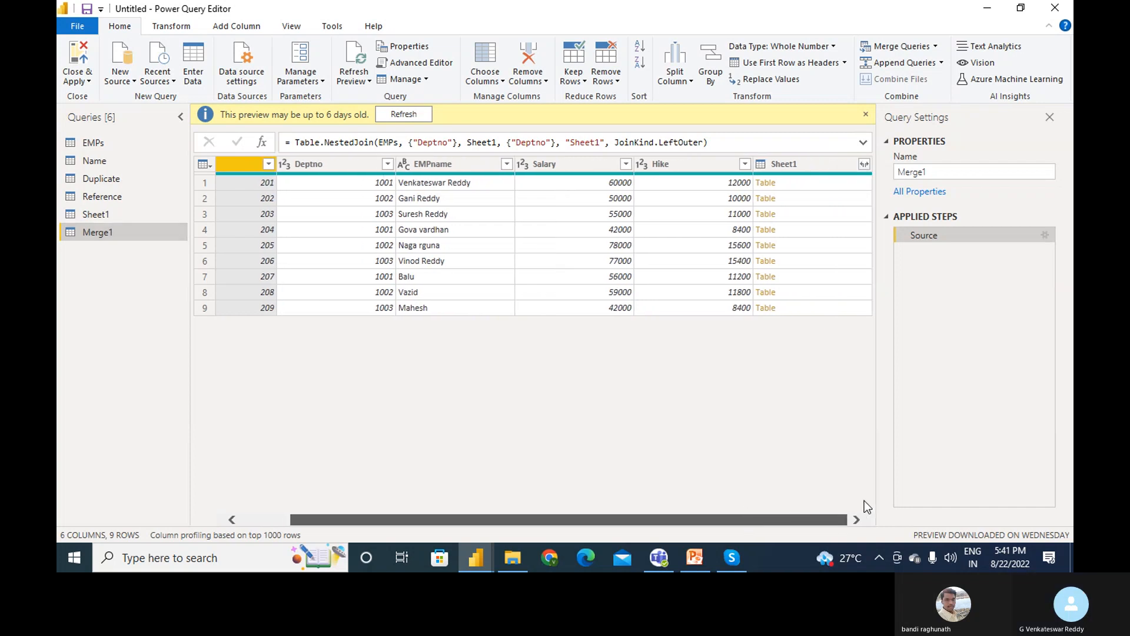
left_click(863, 165)
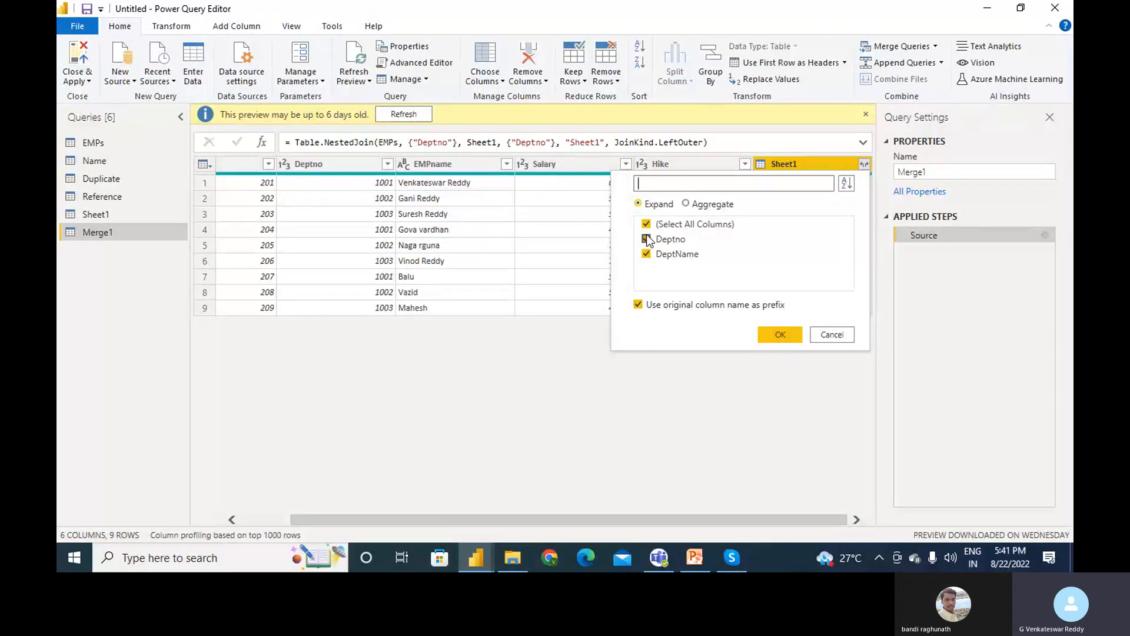
left_click(647, 240)
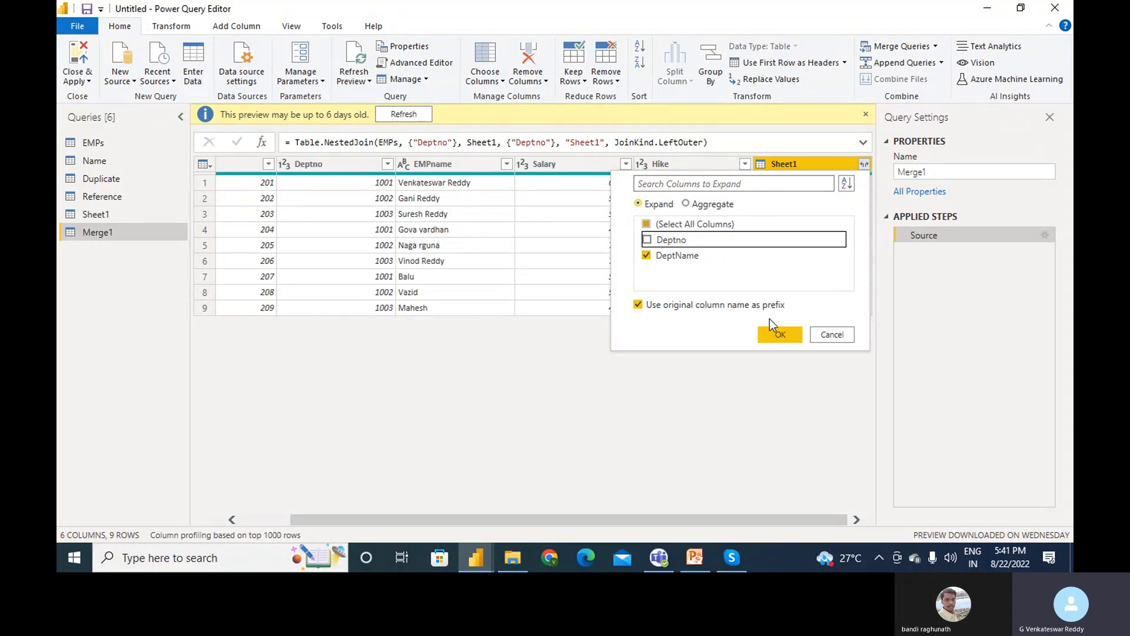
left_click(777, 331)
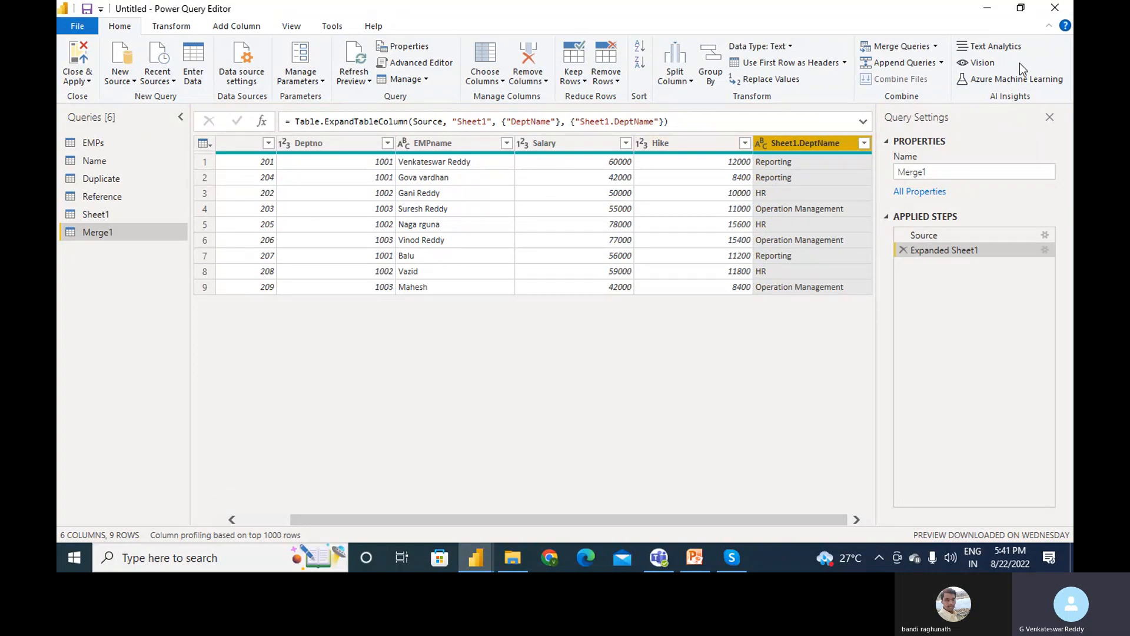
- Append EMPs (first) and Duplicate (second) into a new 18-row Append1 query
left_click(943, 62)
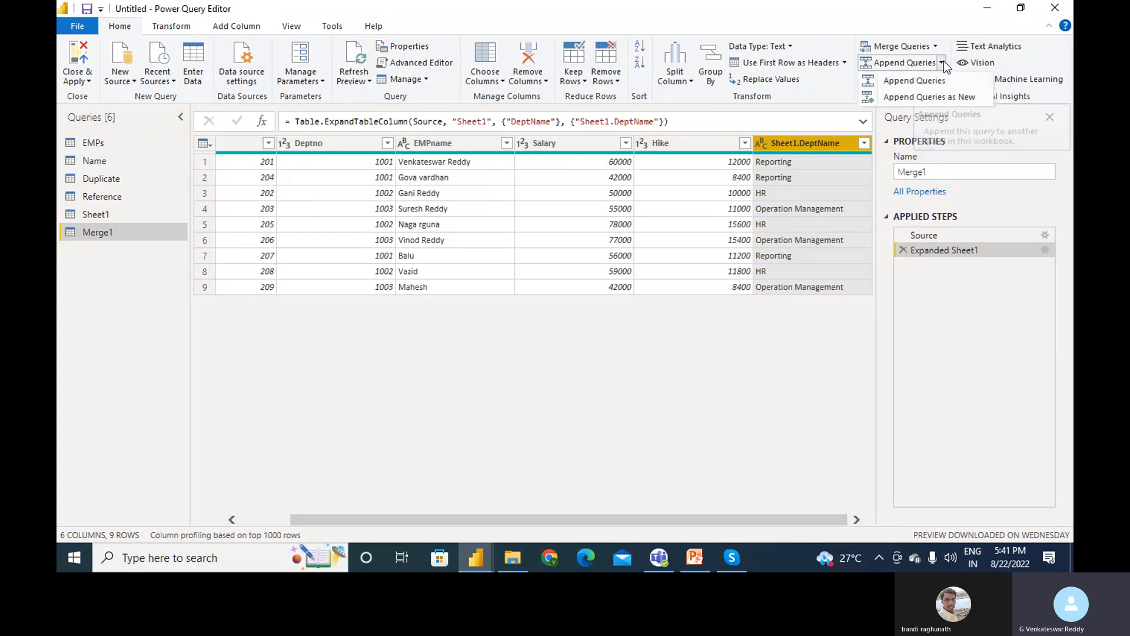
left_click(112, 143)
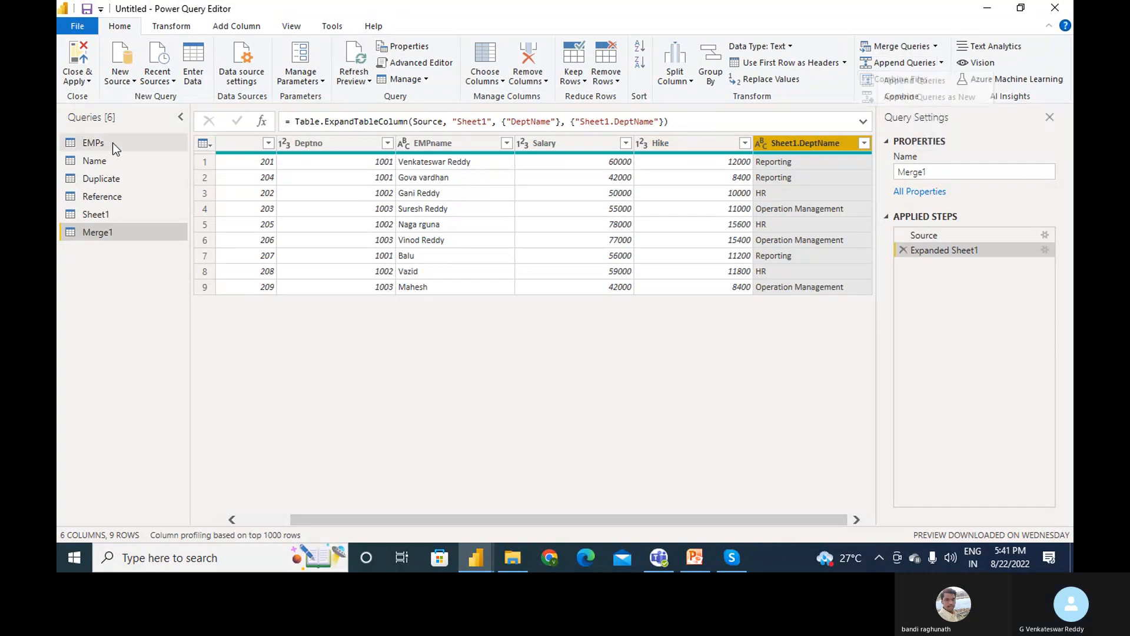
left_click(944, 65)
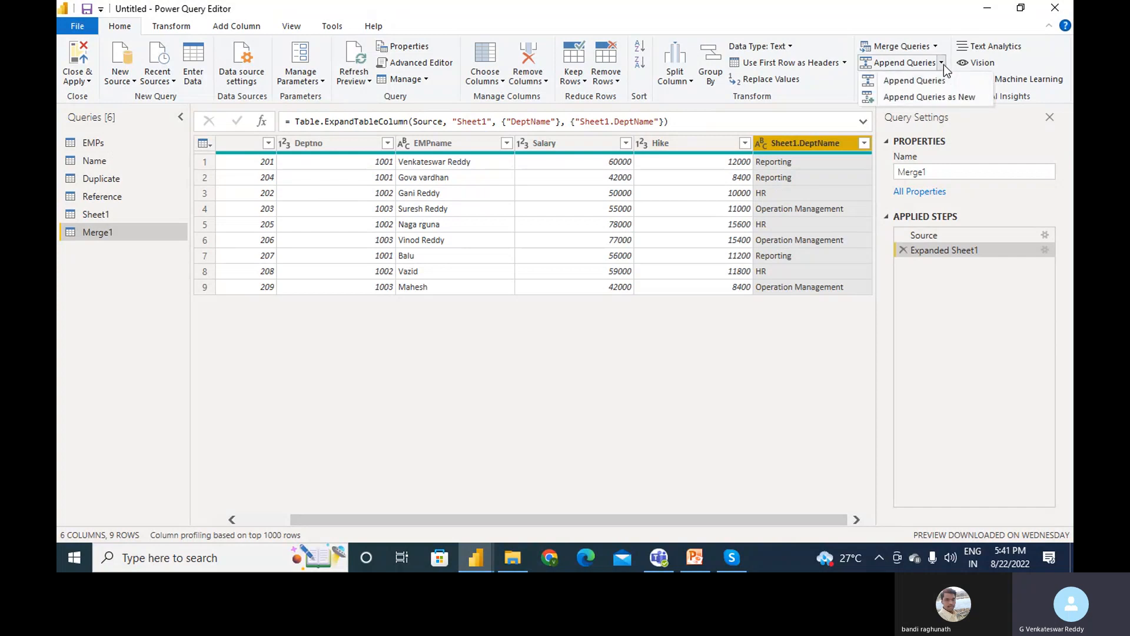
left_click(949, 97)
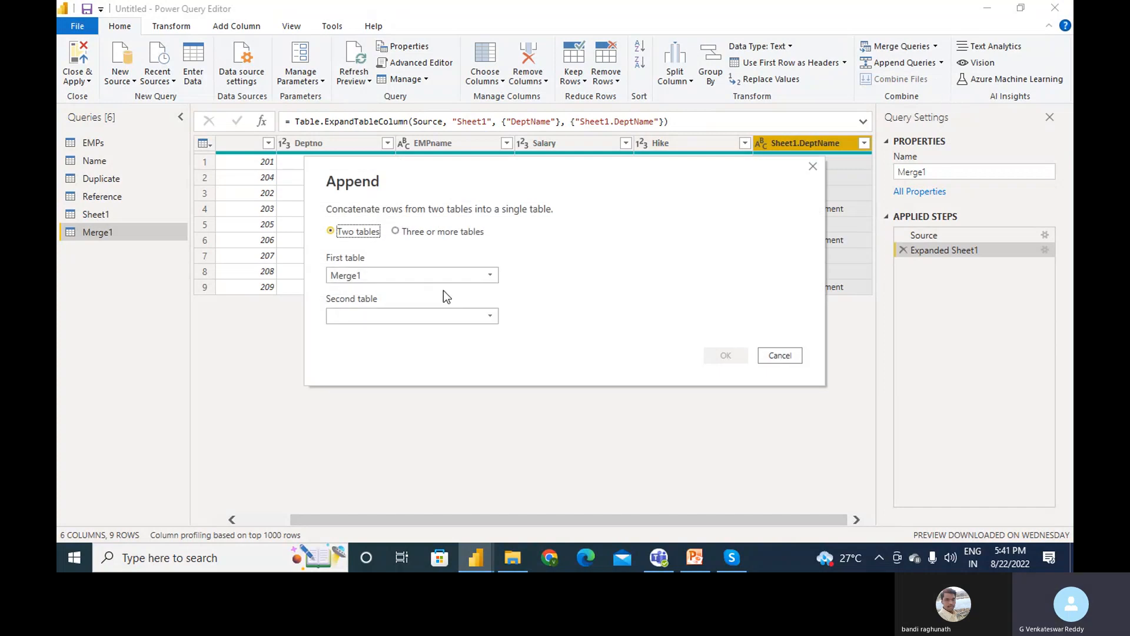
left_click(426, 319)
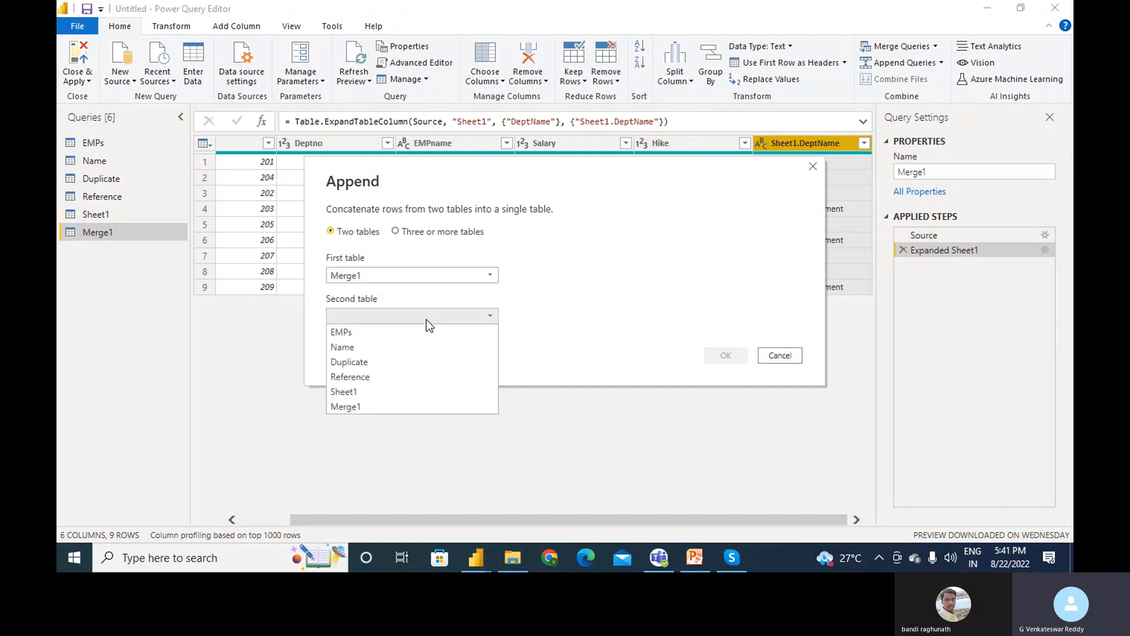
left_click(407, 272)
left_click(372, 290)
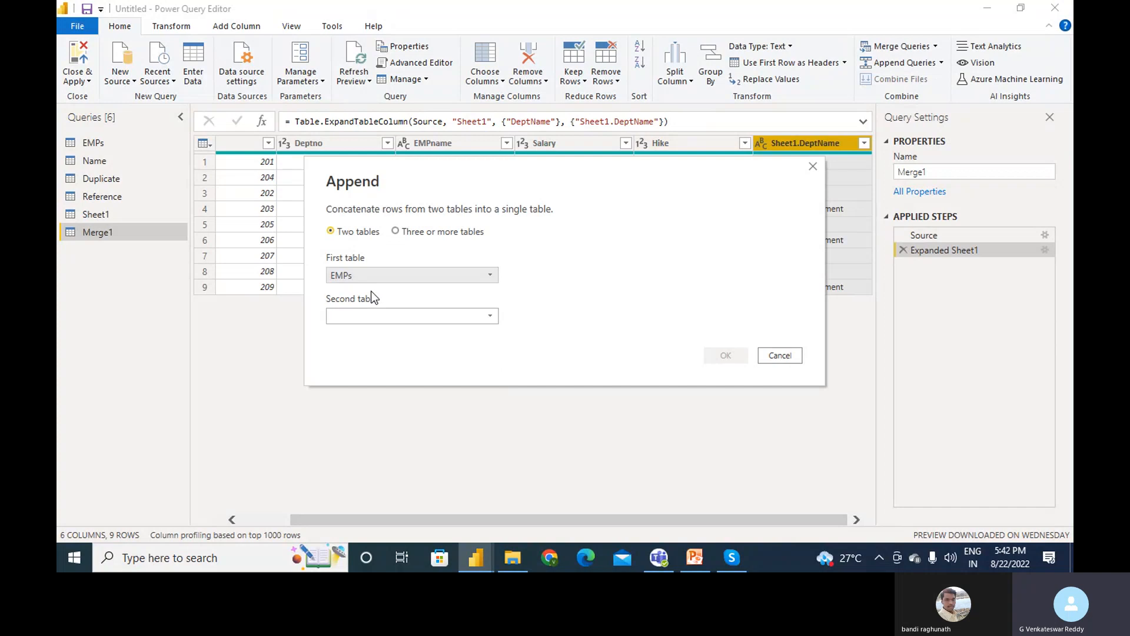
left_click(398, 313)
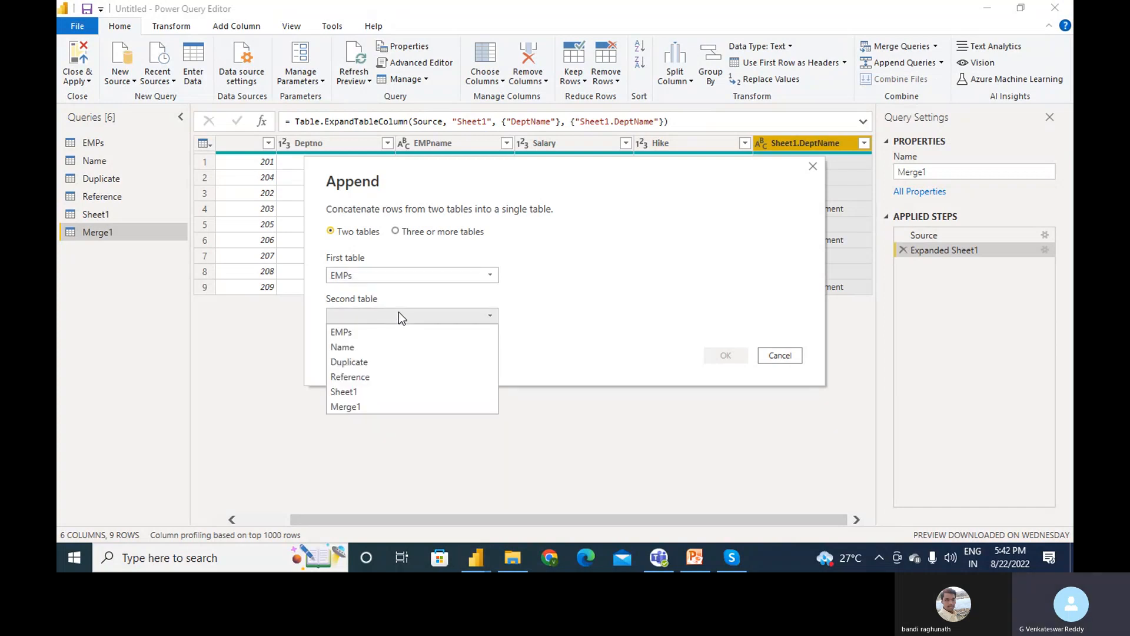
left_click(362, 363)
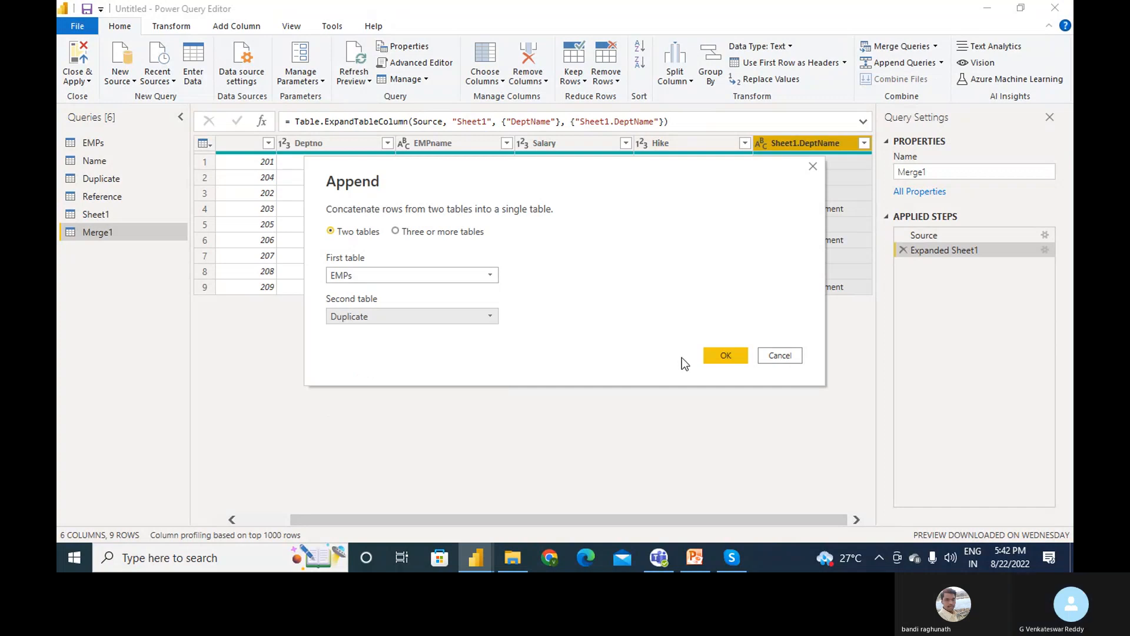
left_click(719, 358)
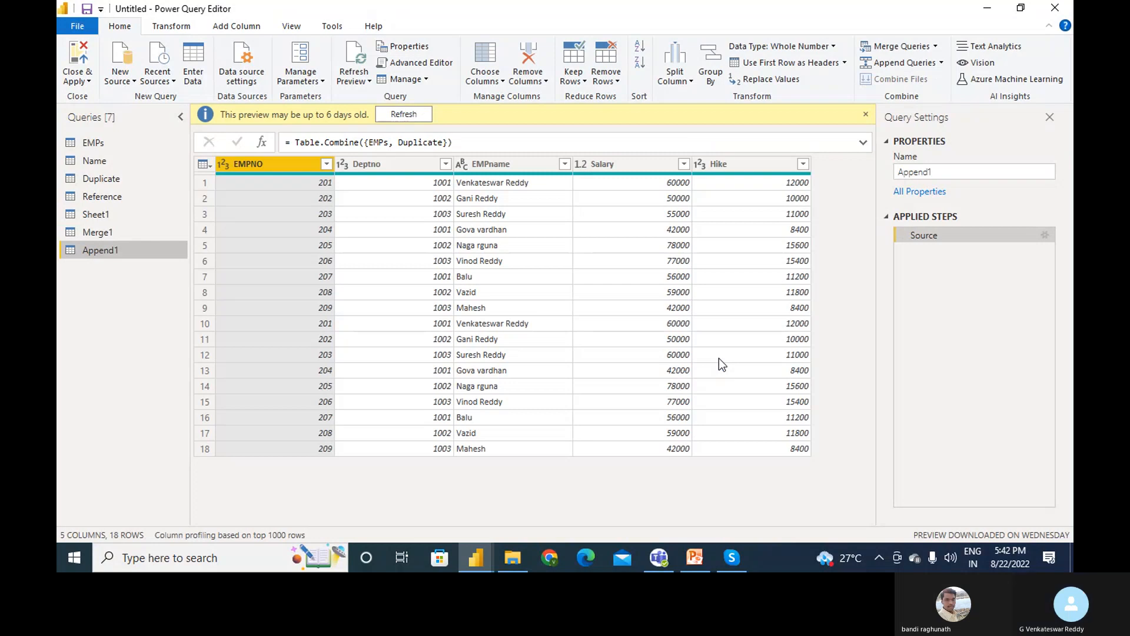
- Switch to the Duplicate query and show the Transform commands
left_click(111, 180)
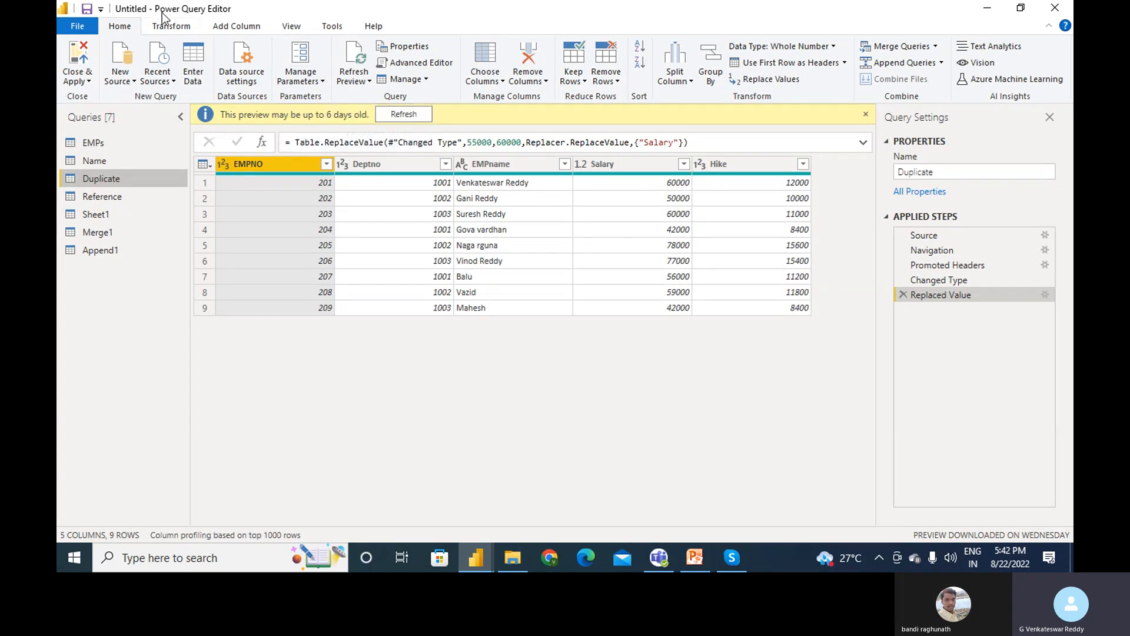
left_click(171, 26)
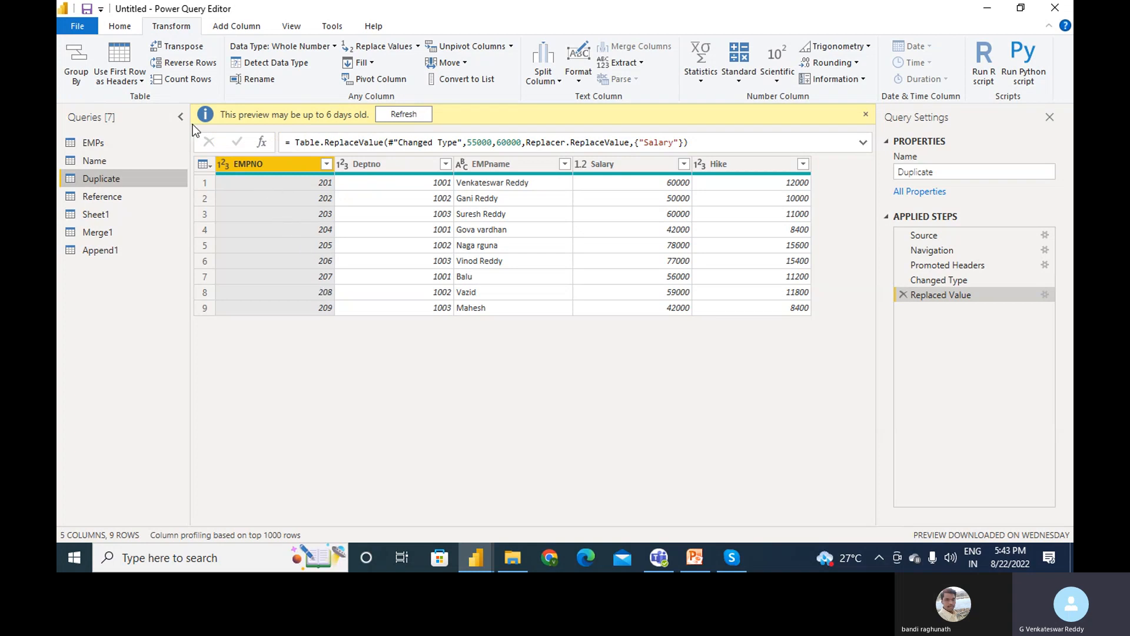
- Reverse the Duplicate rows twice, count the rows, then delete the Counted Rows step
left_click(178, 62)
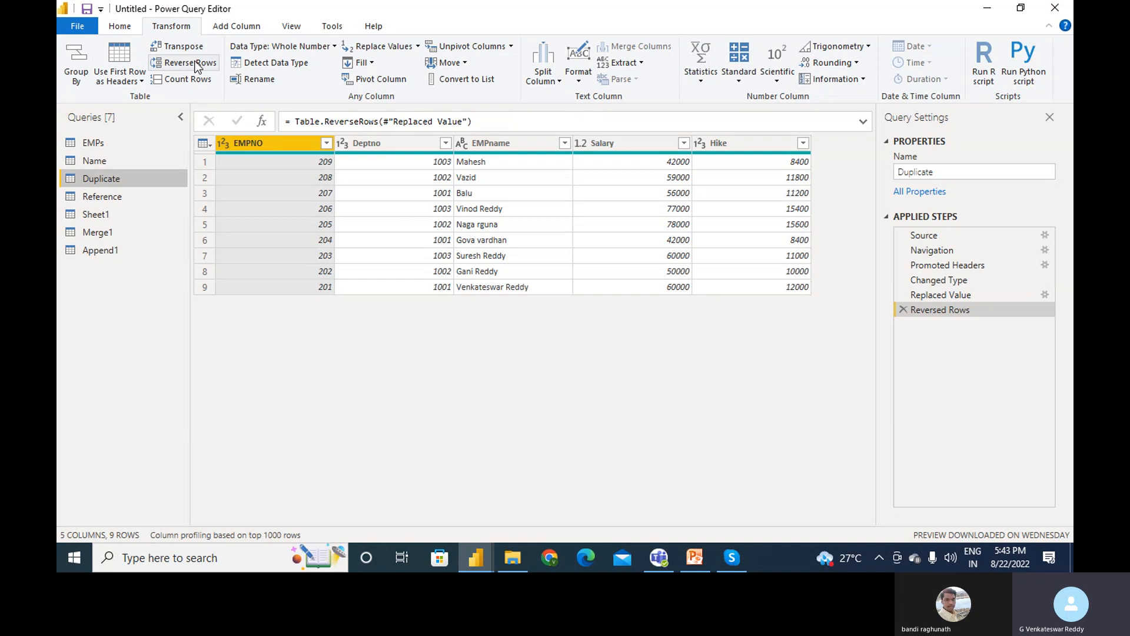
left_click(197, 64)
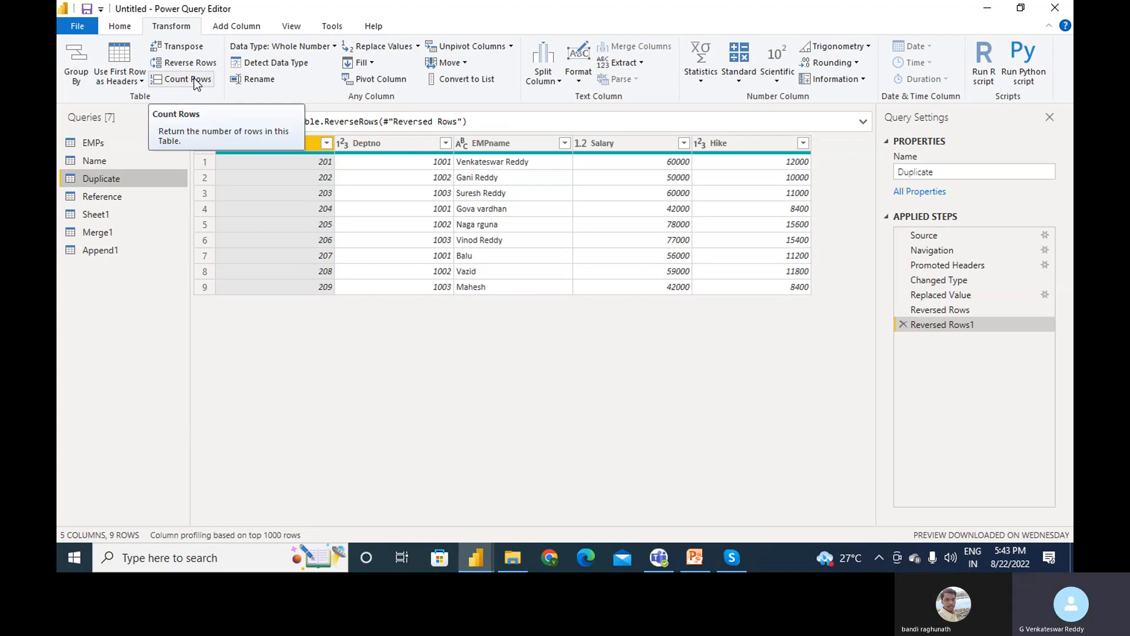
left_click(195, 80)
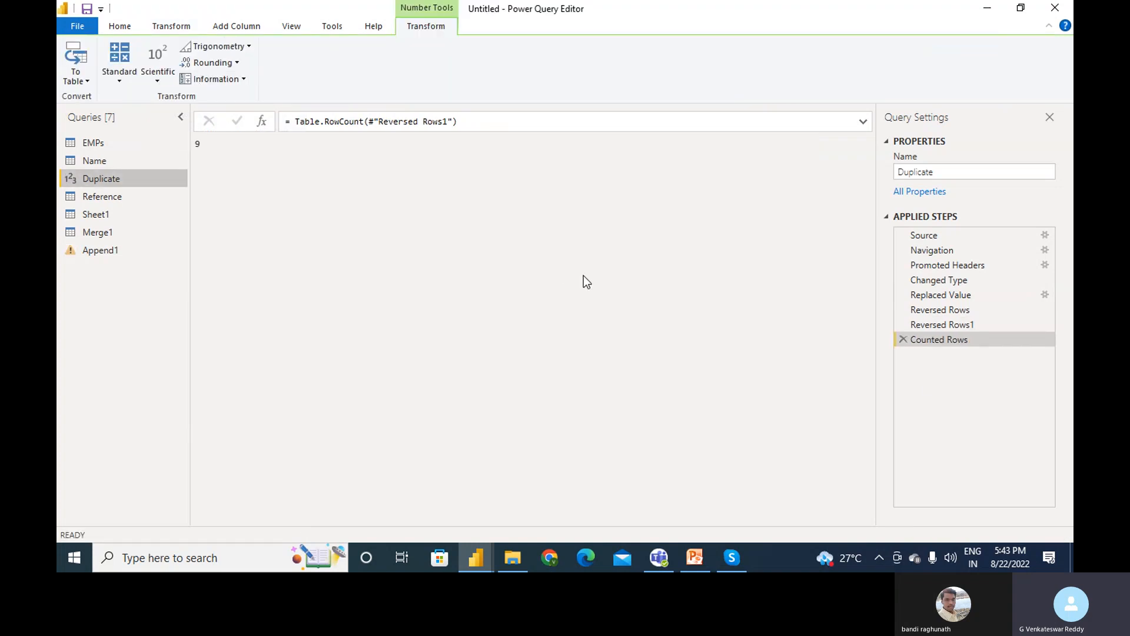
left_click(903, 339)
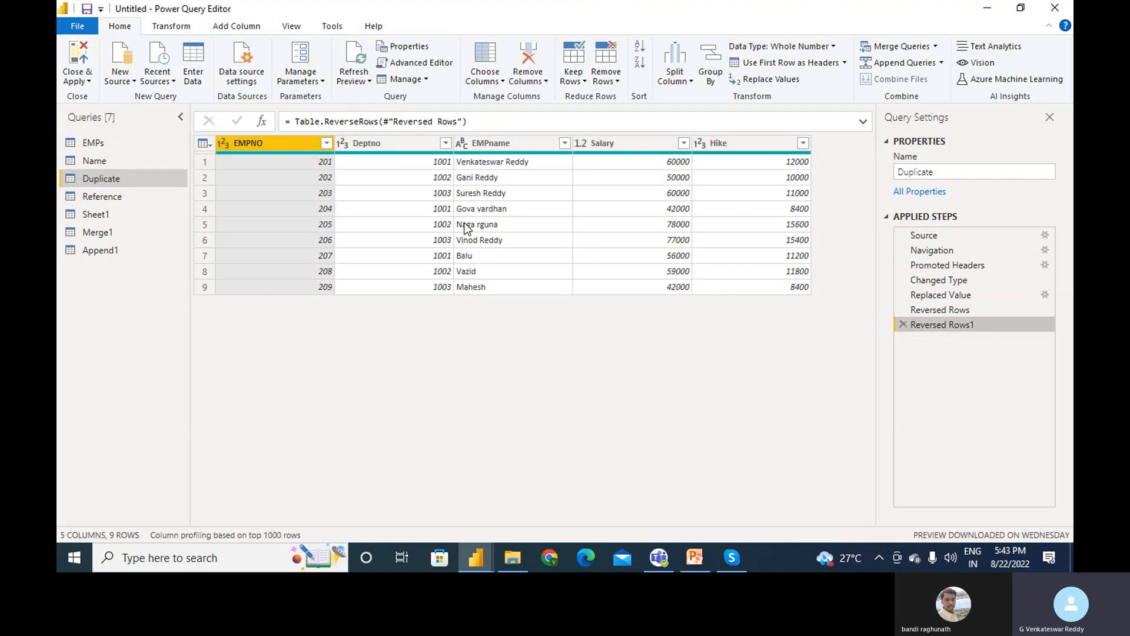
- Change EMPNO's data type to Text, then let Detect Data Type reset it
left_click(165, 27)
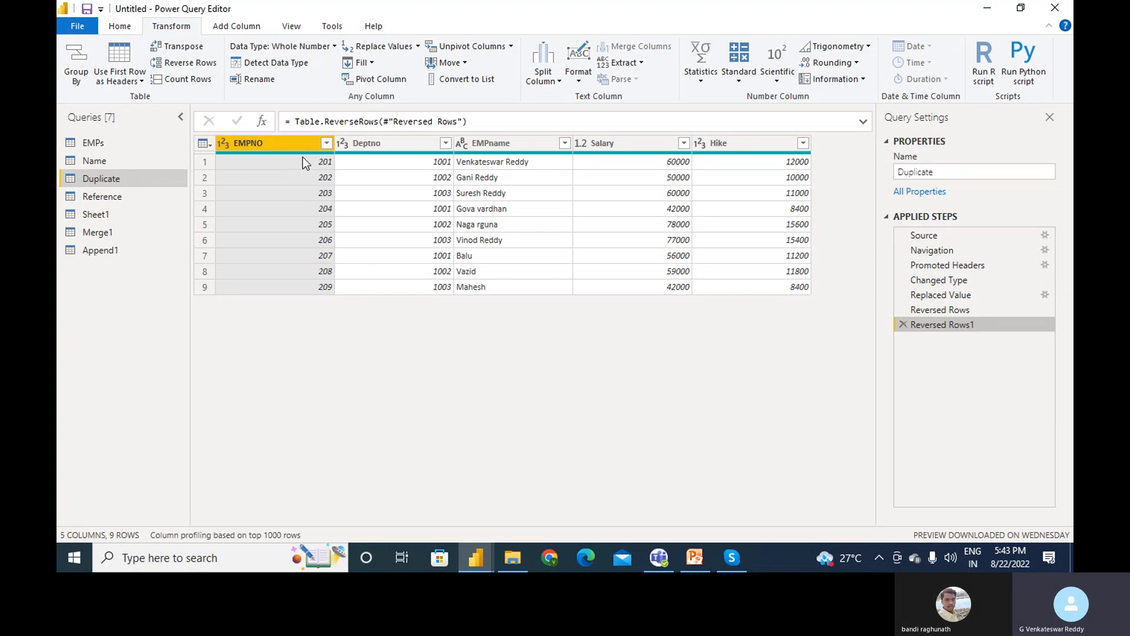
left_click(334, 45)
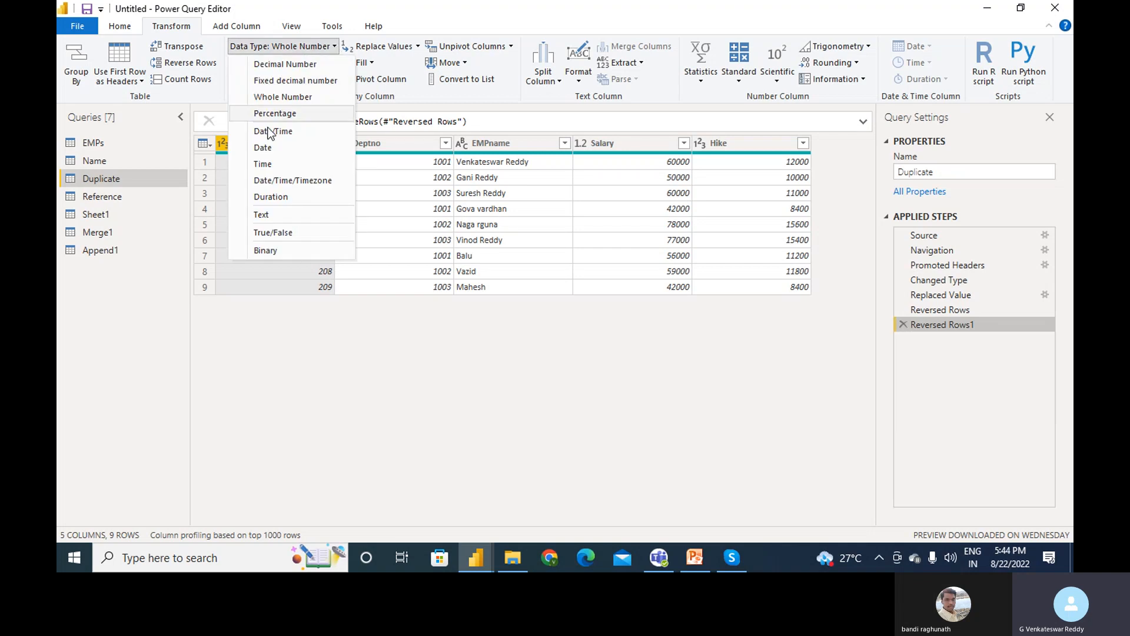
left_click(279, 218)
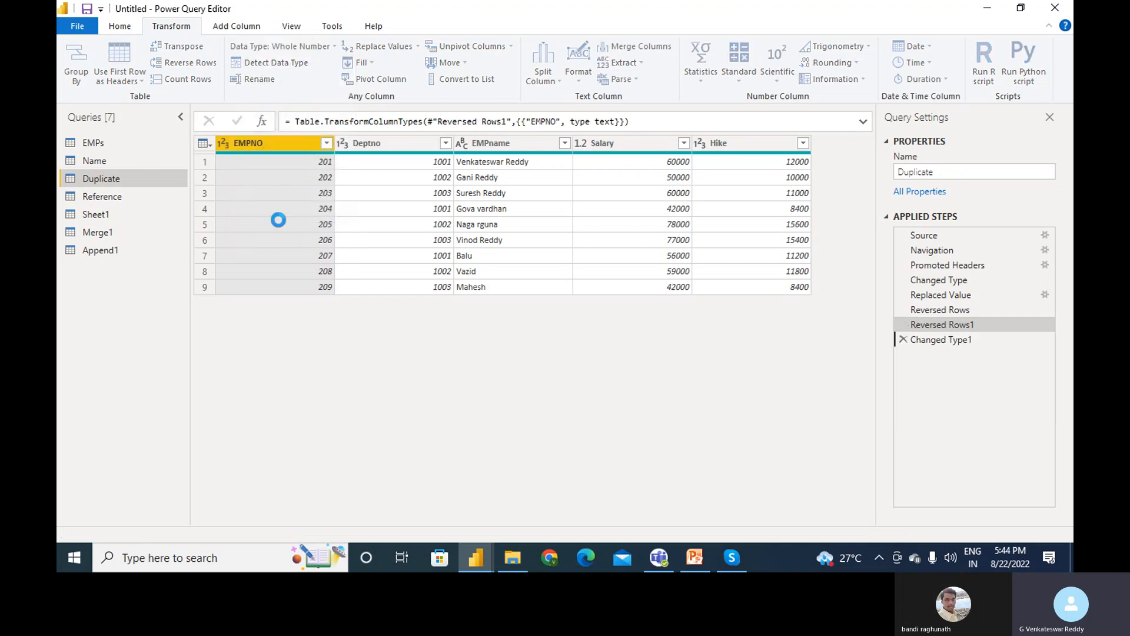
left_click(285, 67)
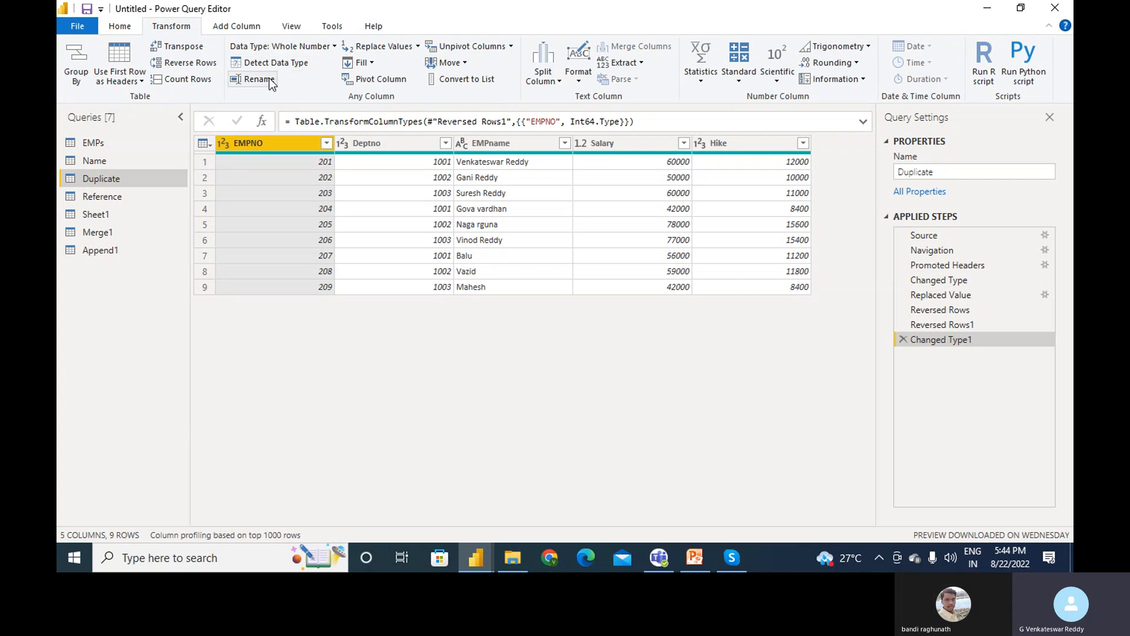
- Rename the EMPNO column to 'Employee No'
left_click(259, 79)
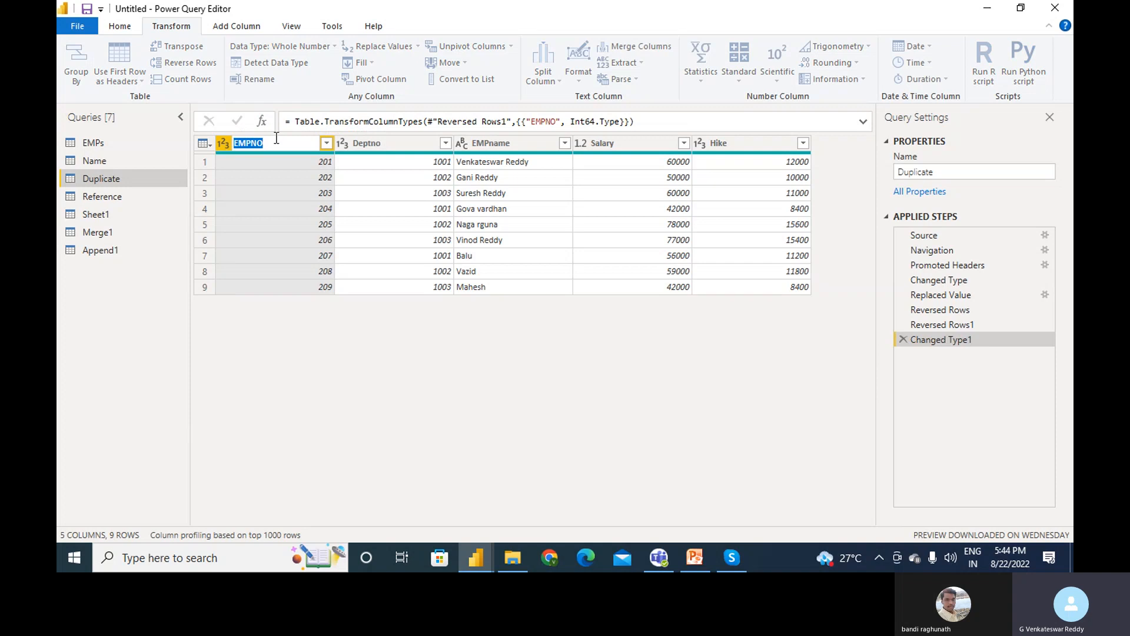
type("Emo")
key("BackSpace")
type("ployee No")
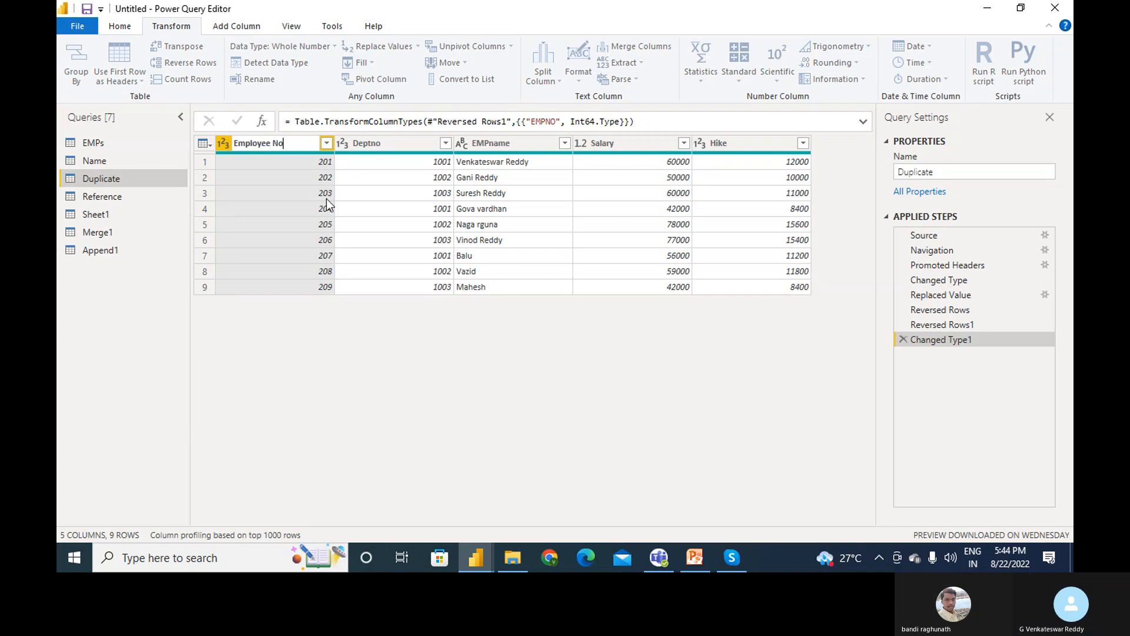
key("Return")
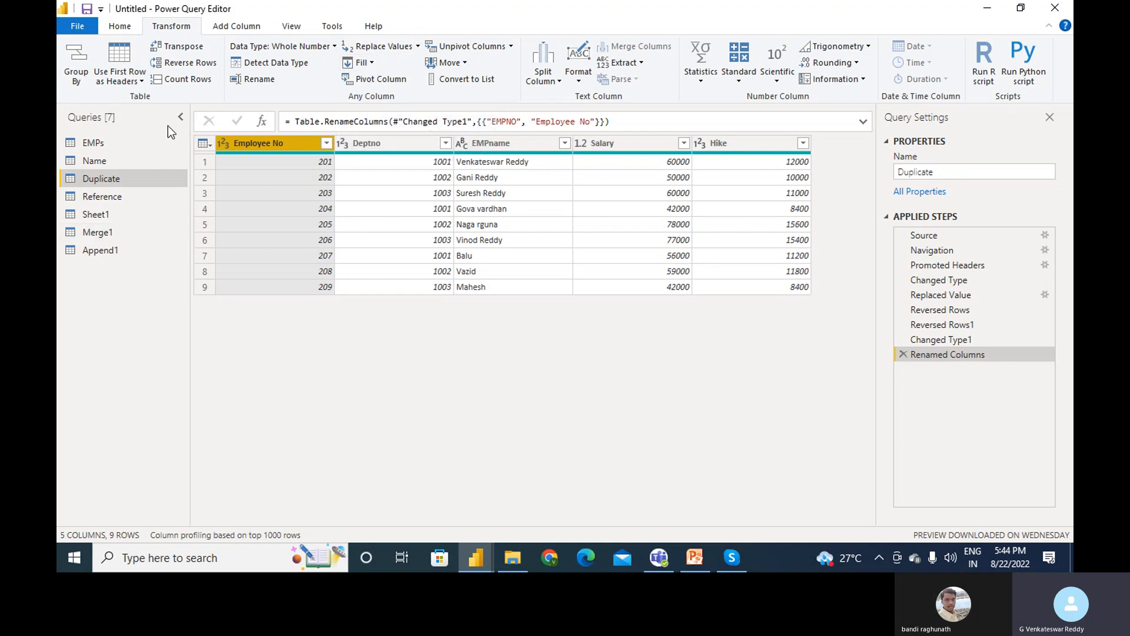
- Import the EMPs sheet from the Fillup-FillDown Excel workbook as query EMPs (2)
left_click(125, 23)
left_click(130, 82)
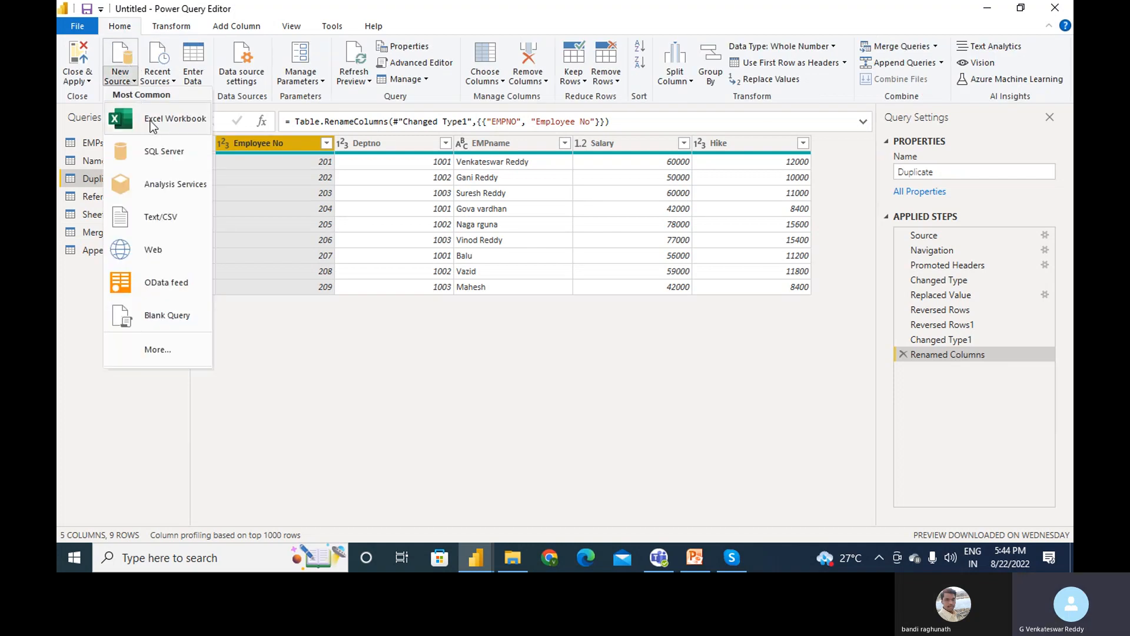
left_click(150, 120)
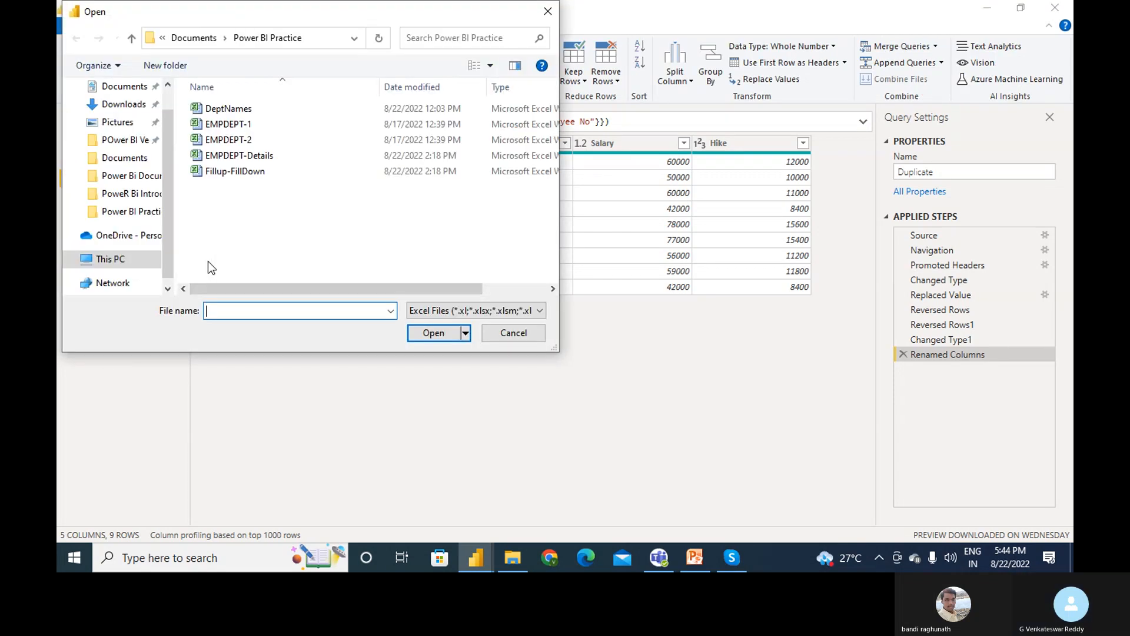
left_click(235, 171)
left_click(443, 330)
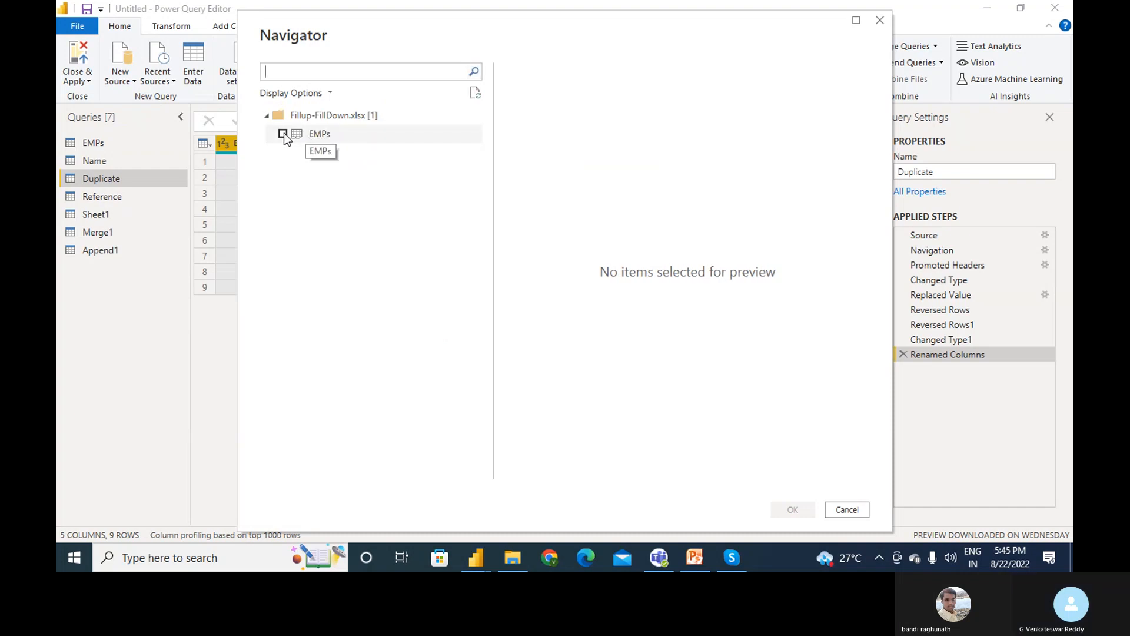
left_click(284, 134)
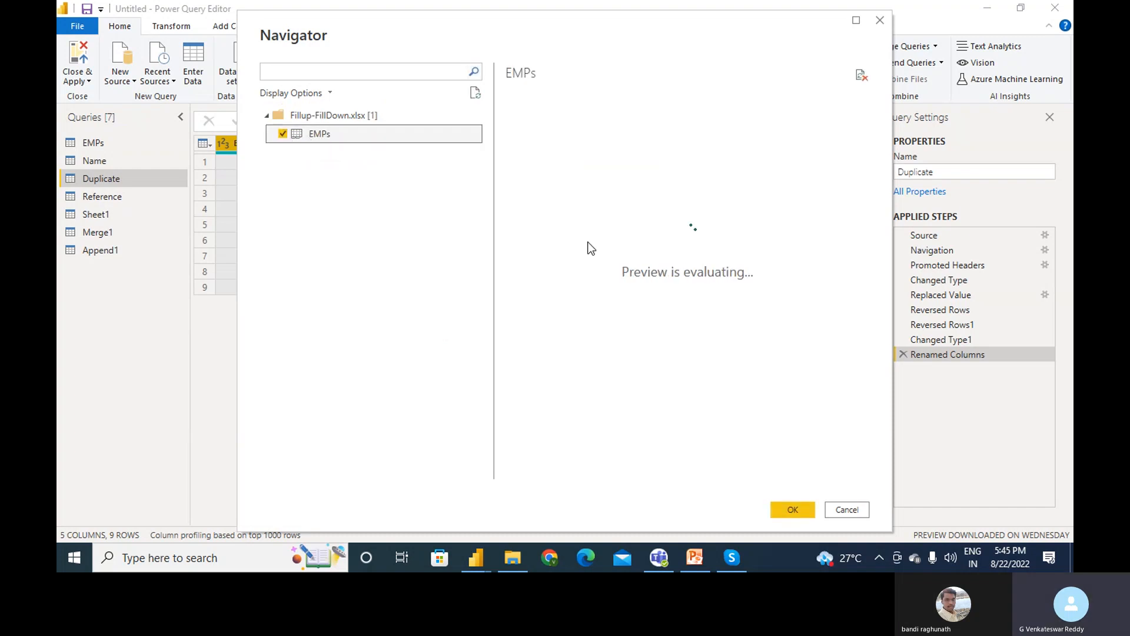
left_click(793, 509)
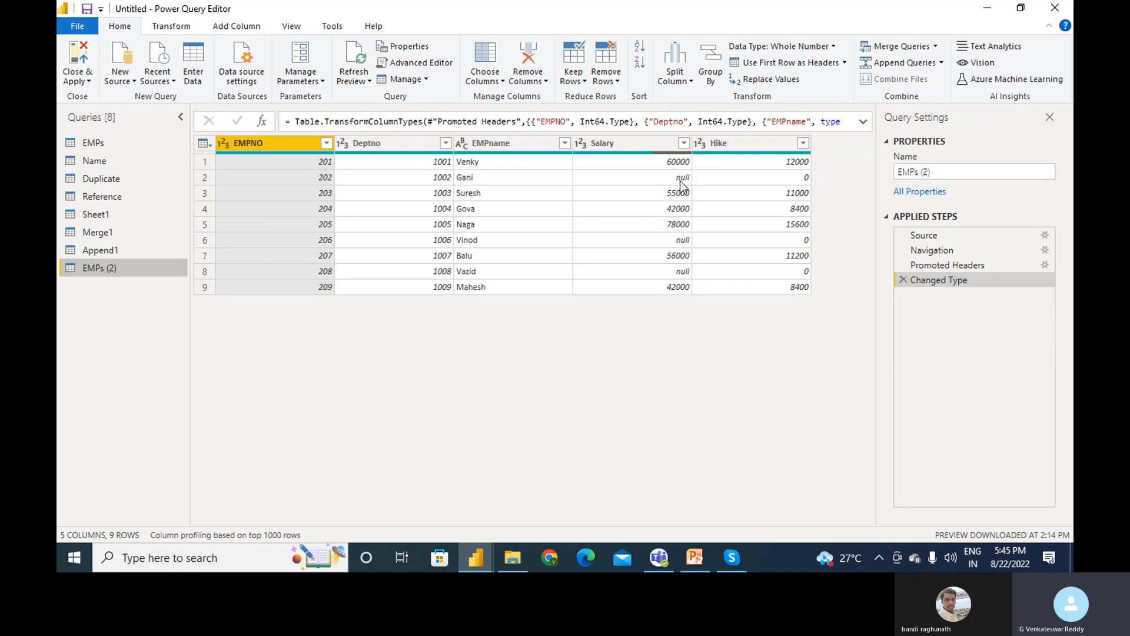
- Fill the Salary column down in EMPs (2), then delete that Filled Down step
left_click(669, 148)
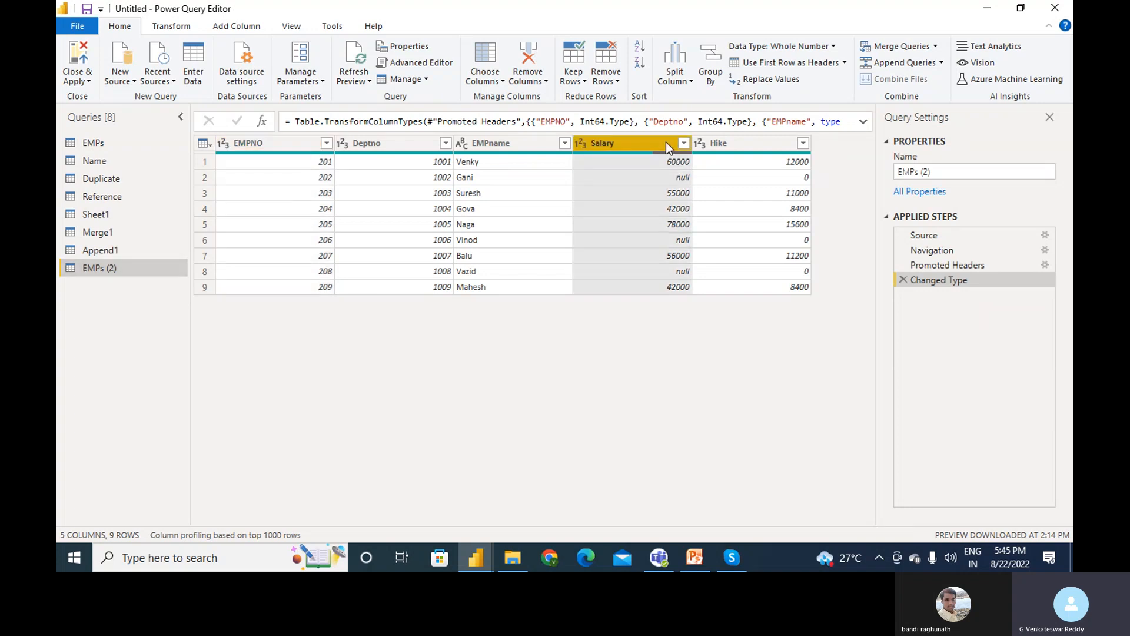
left_click(172, 26)
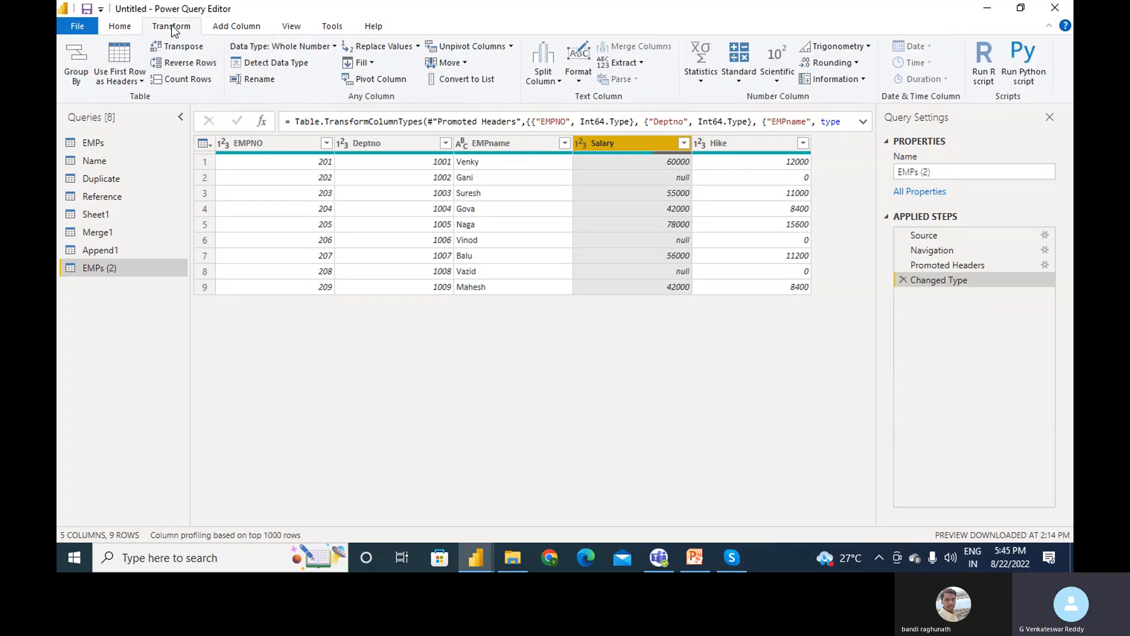
left_click(373, 62)
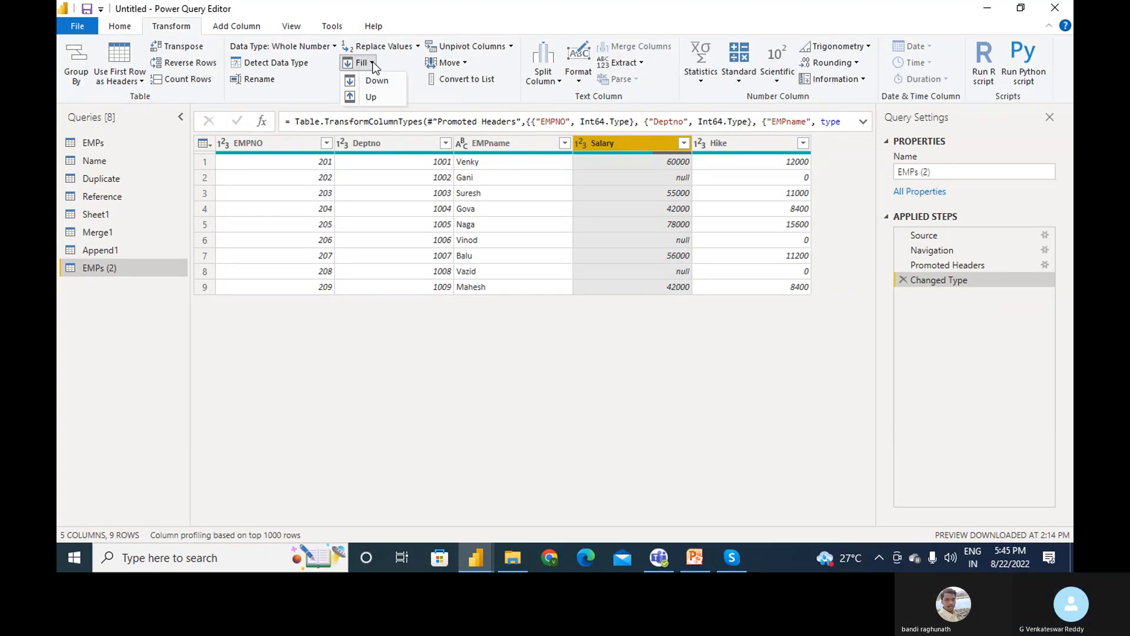
left_click(373, 82)
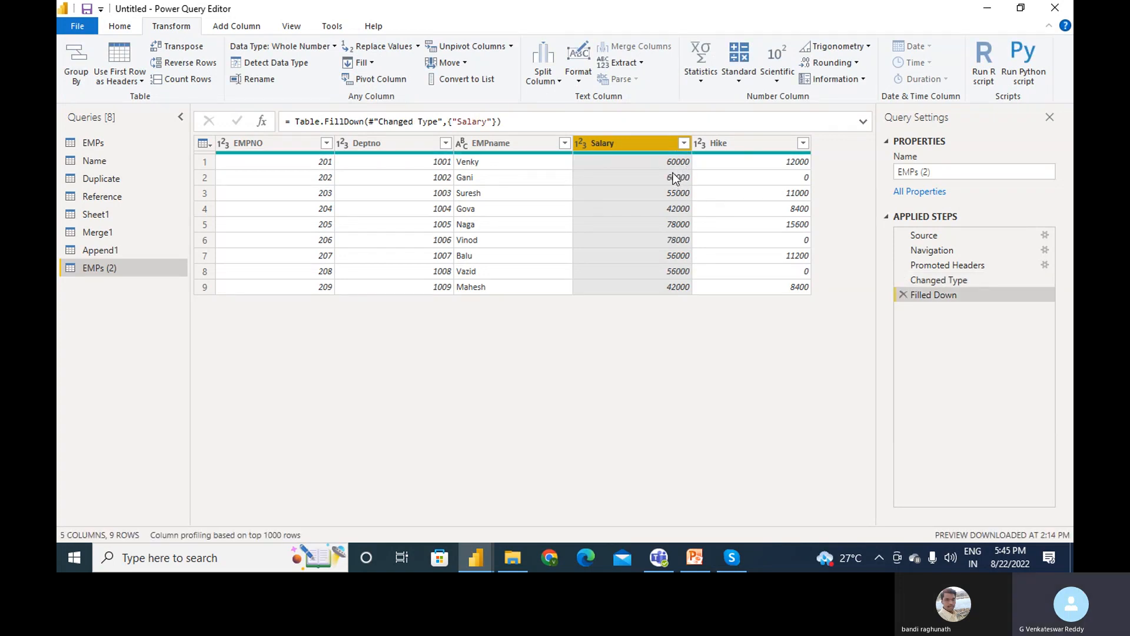
left_click(904, 295)
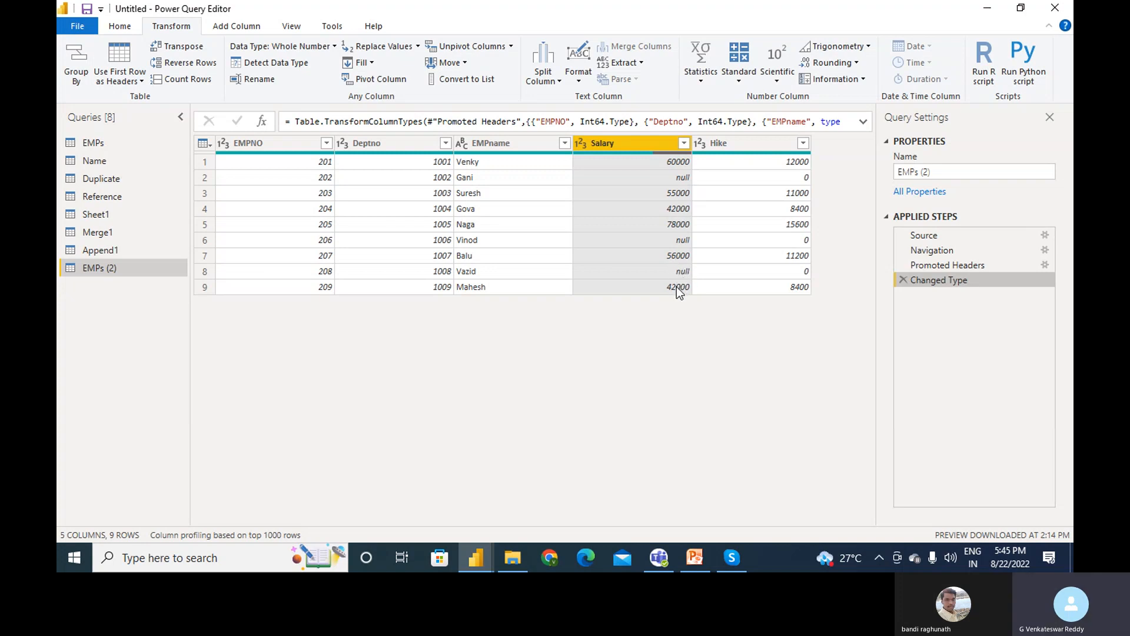
- Fill Salary up instead, giving 55000, 56000 and 42000, and return to Duplicate
left_click(369, 63)
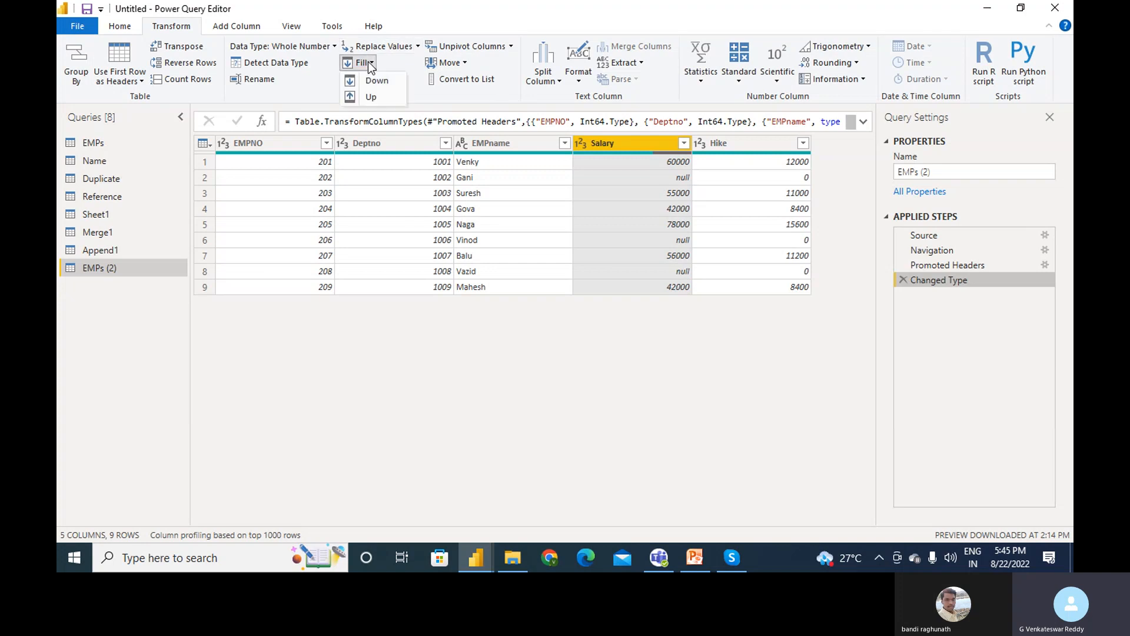
left_click(373, 97)
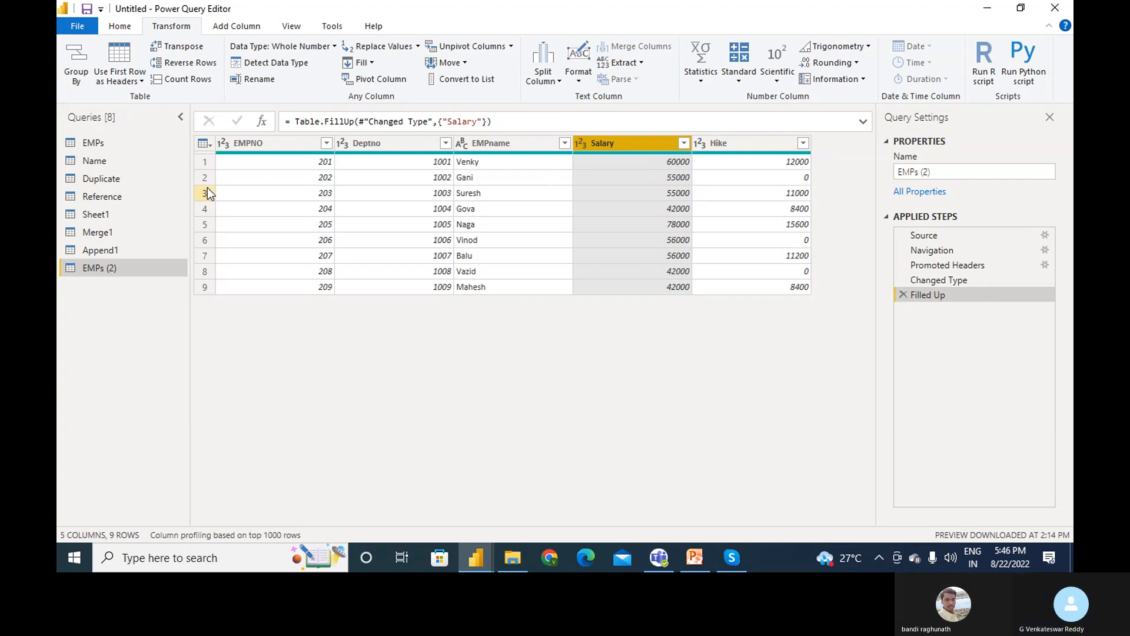
left_click(101, 177)
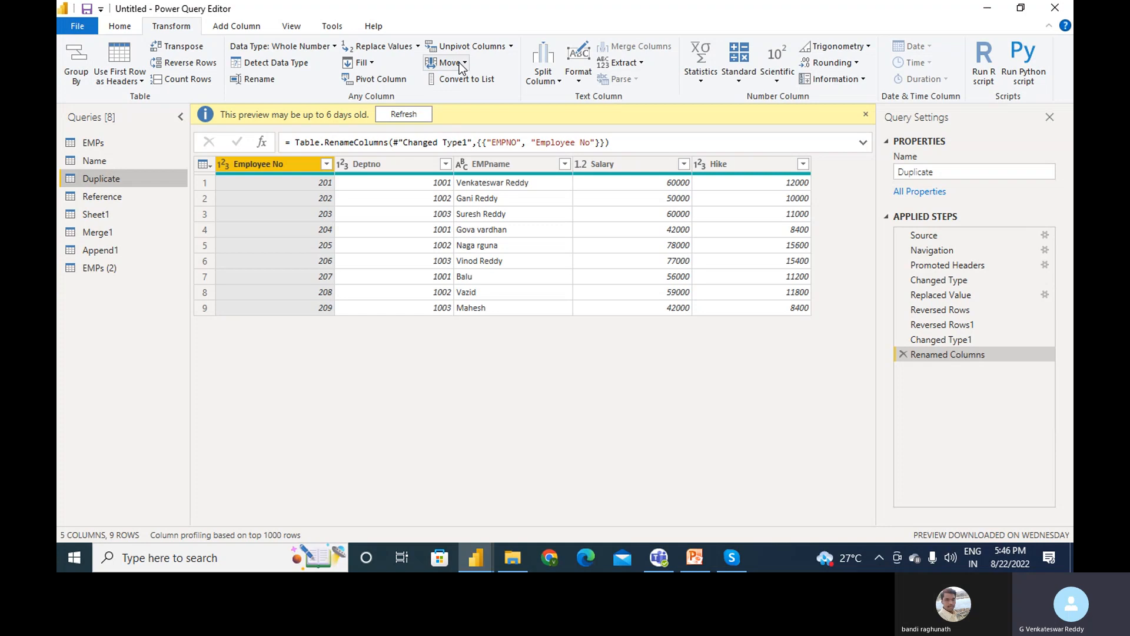
- Move the Hike column to the beginning of the Duplicate table
left_click(499, 168)
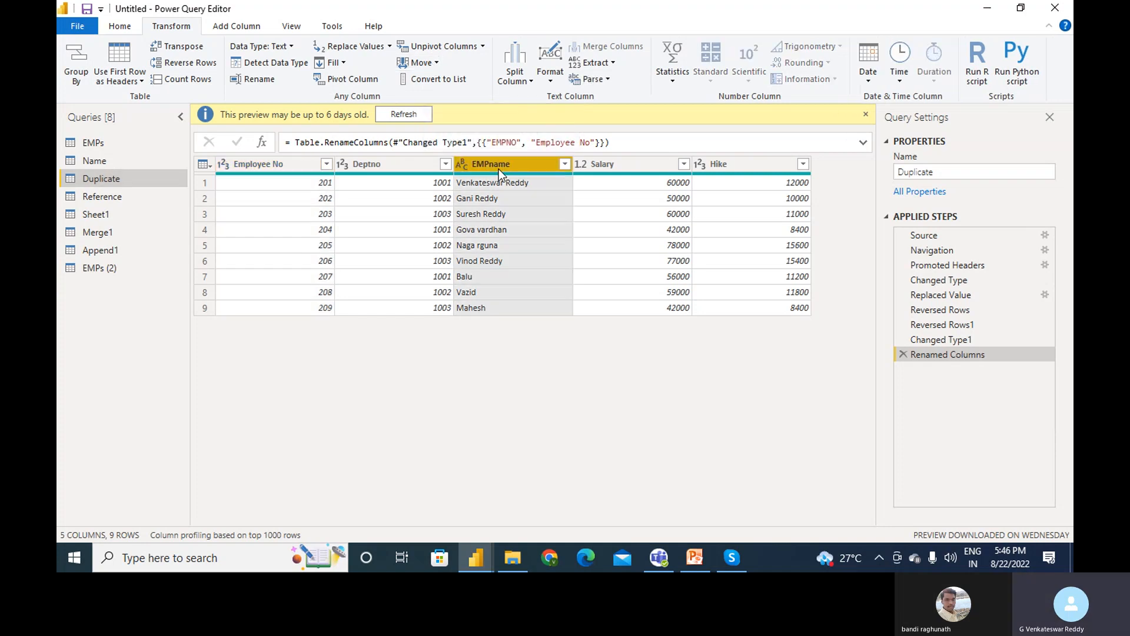
left_click(758, 170)
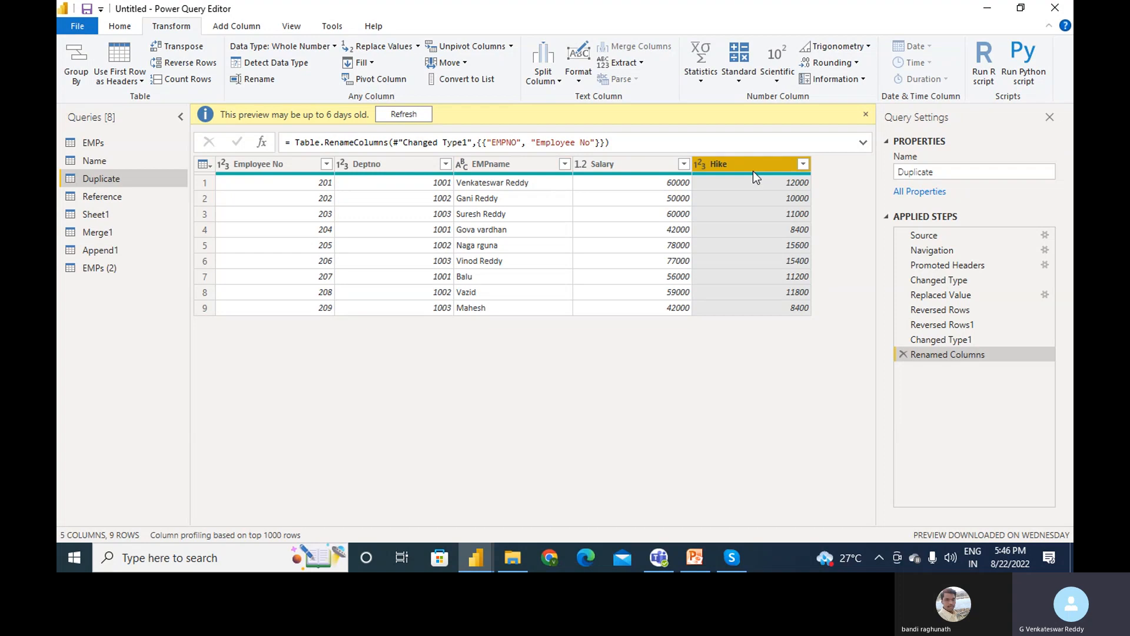
left_click(465, 64)
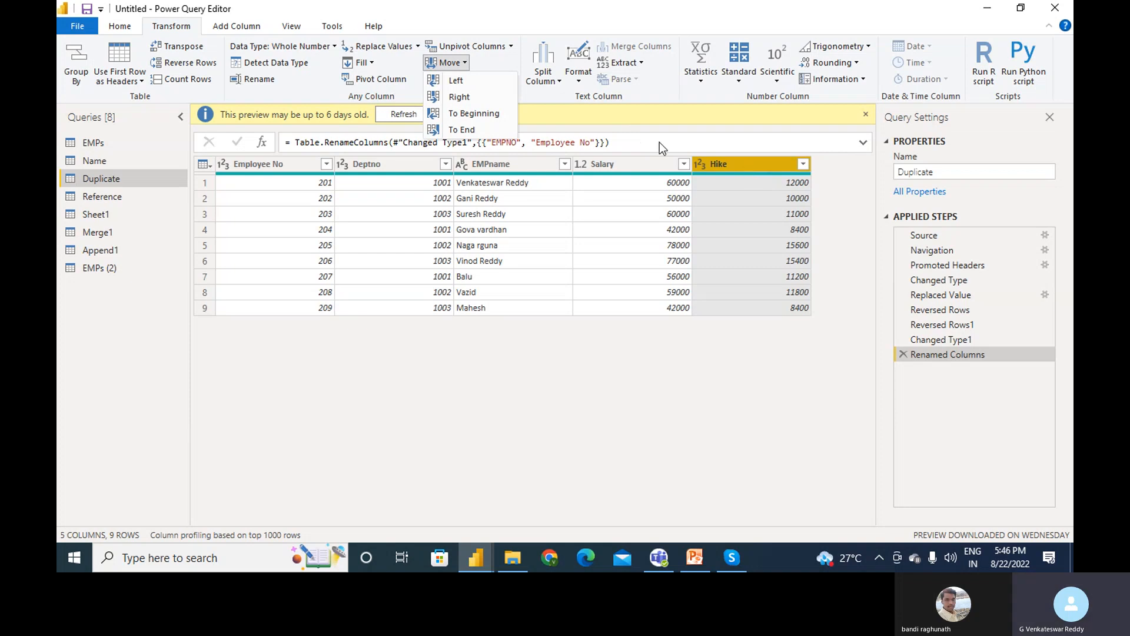
left_click(476, 113)
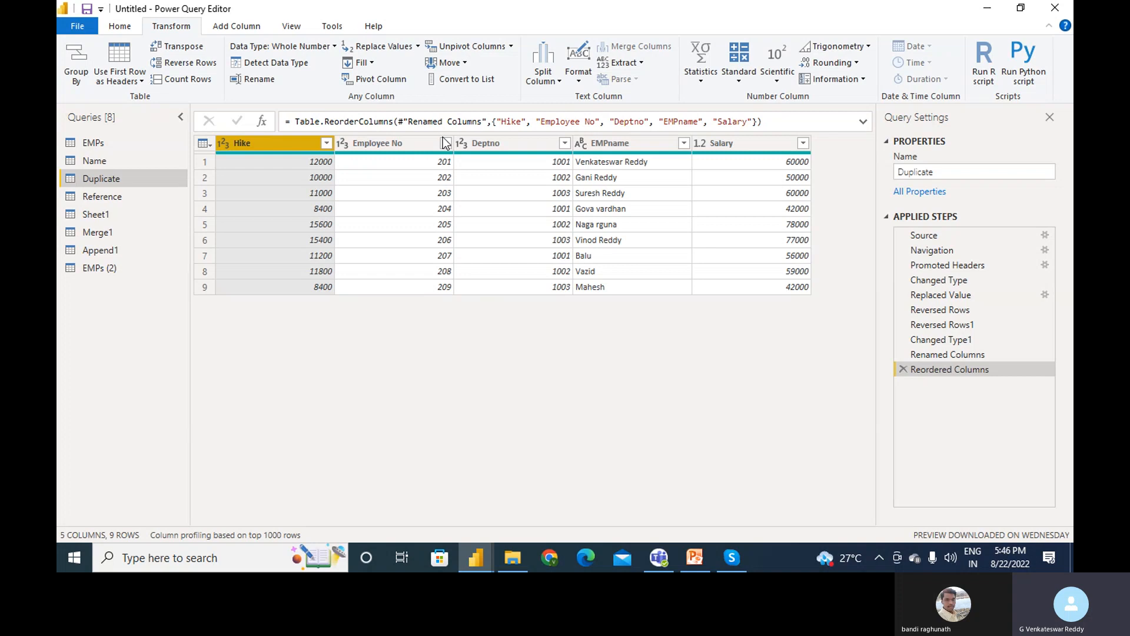
left_click(505, 141)
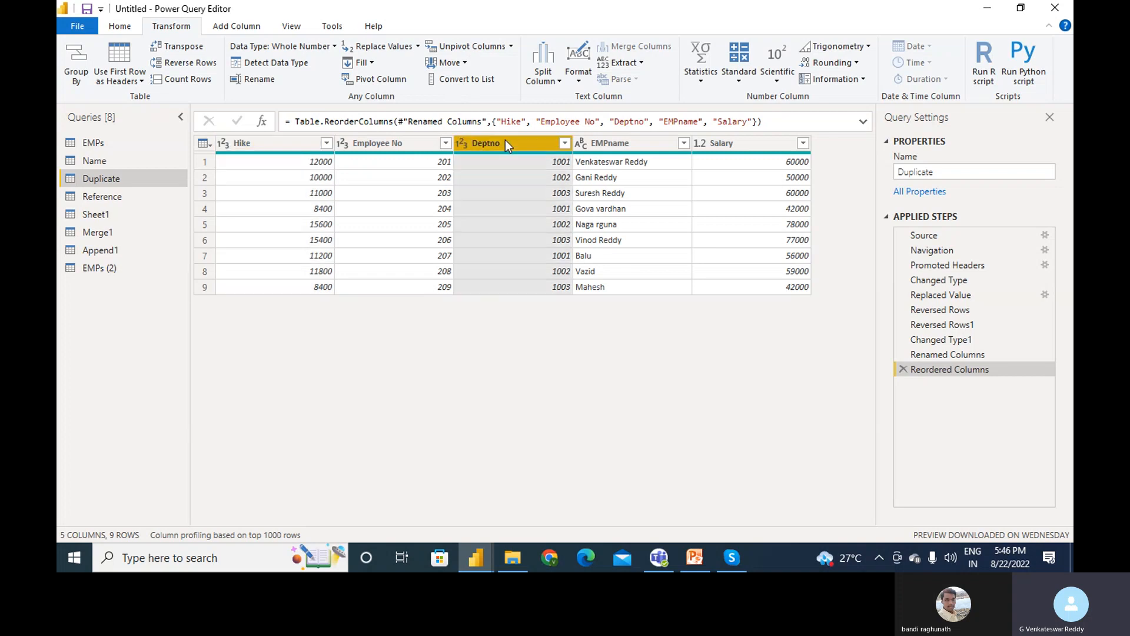
left_click(464, 62)
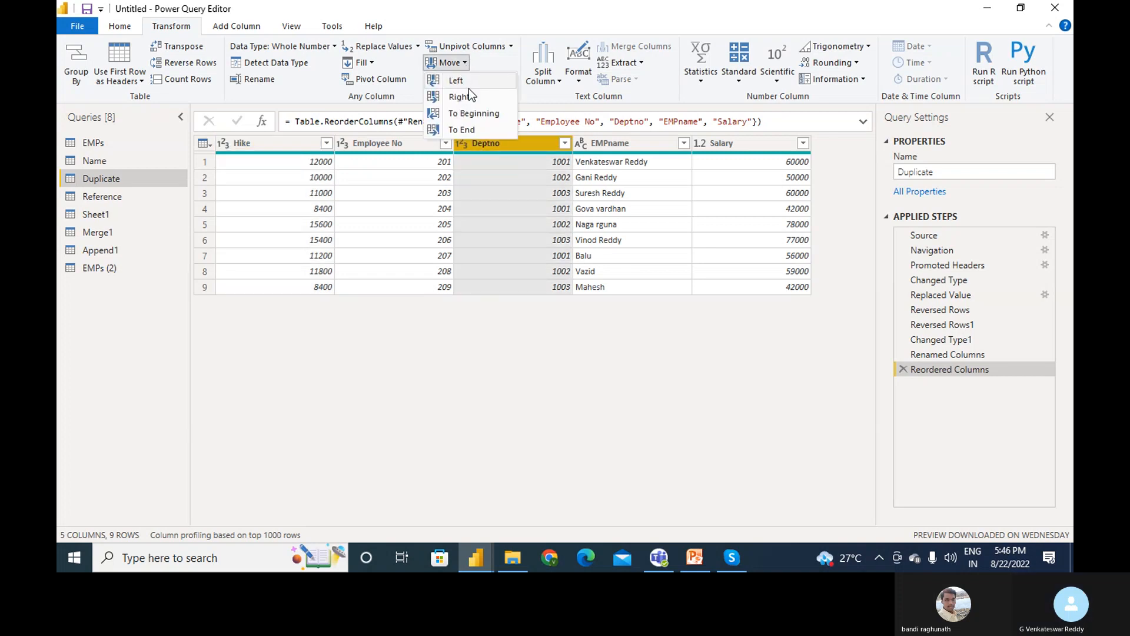
- Shift Deptno one position left, then move Hike to the end after Salary
left_click(469, 80)
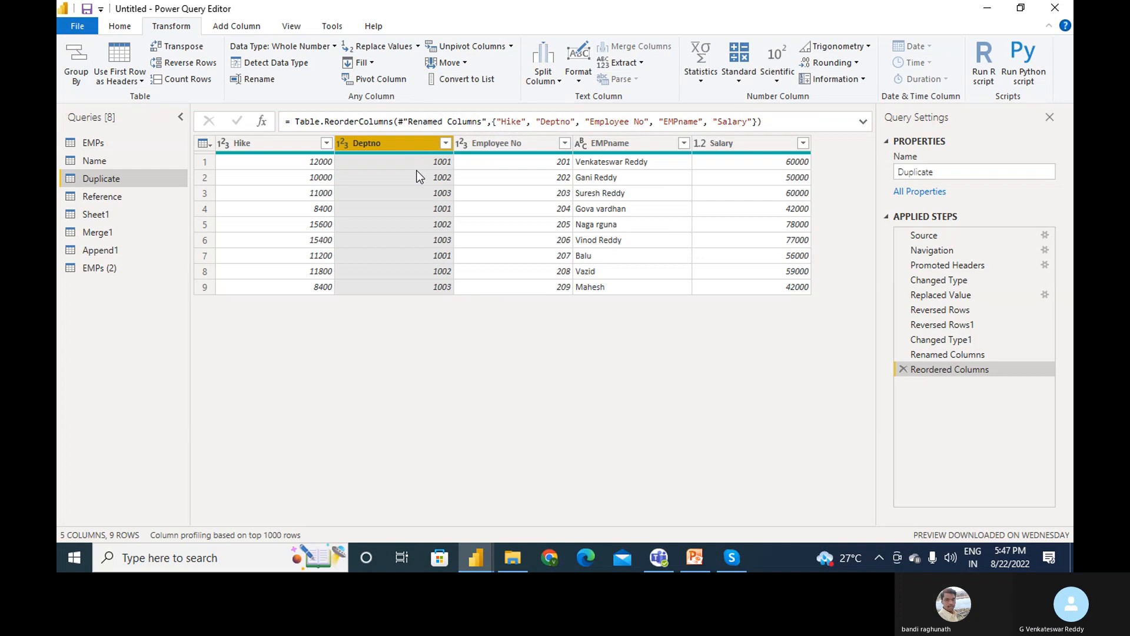
left_click(465, 67)
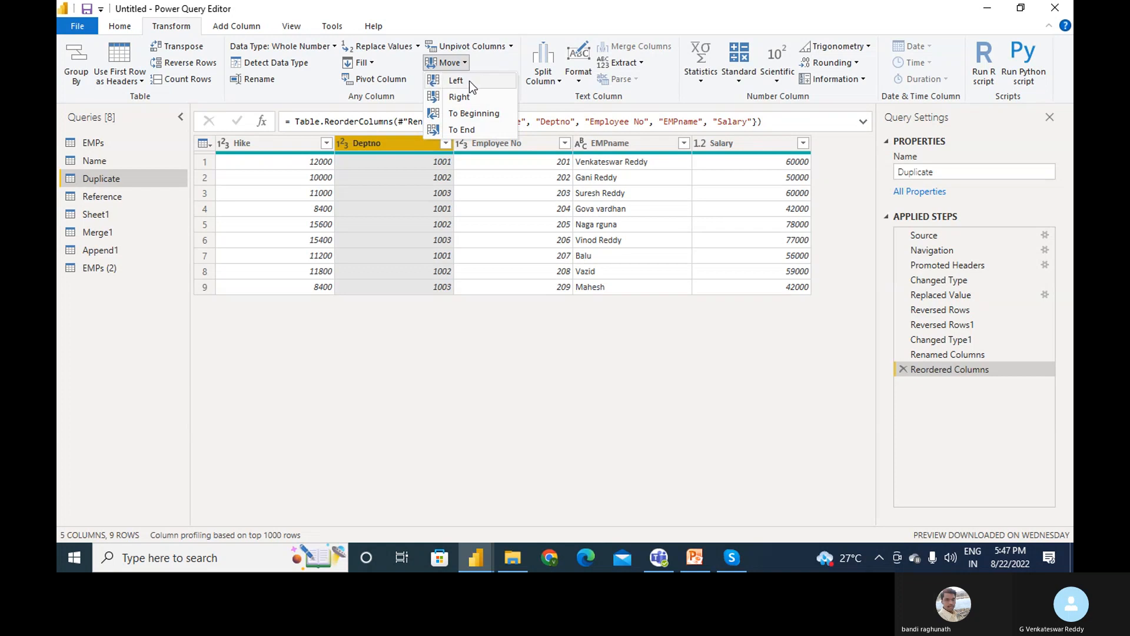
left_click(309, 149)
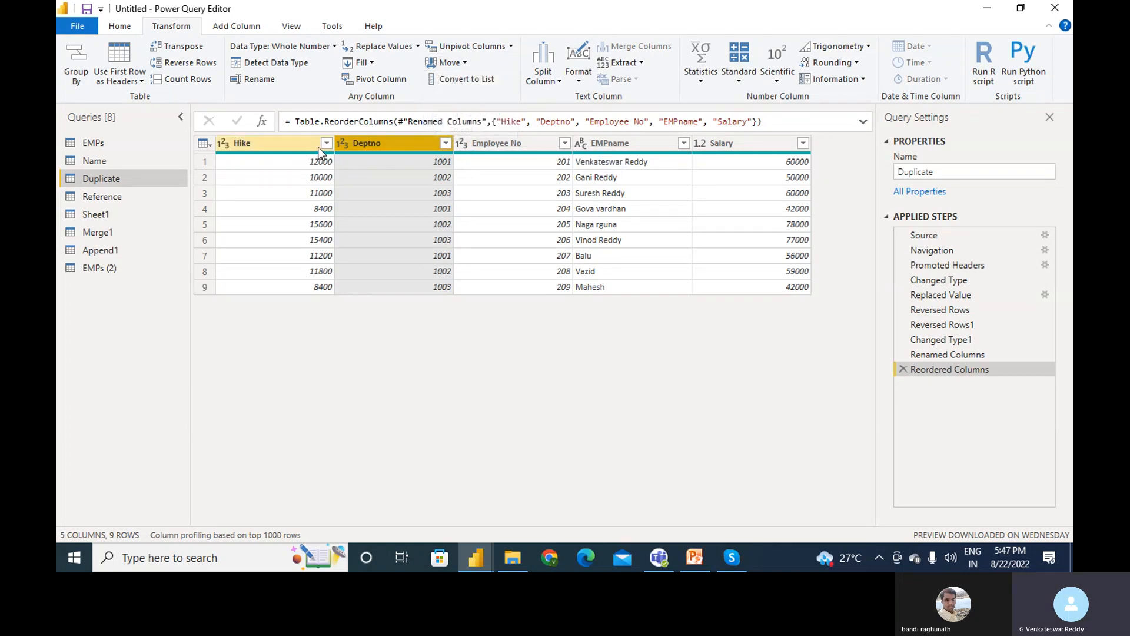
left_click(464, 62)
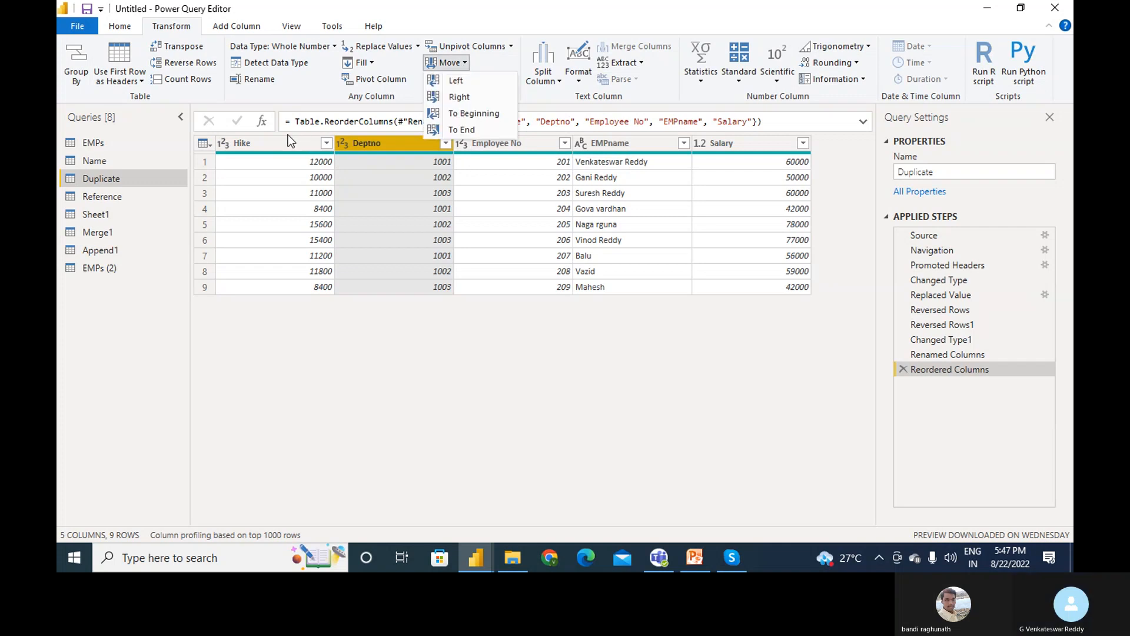
left_click(288, 135)
left_click(291, 144)
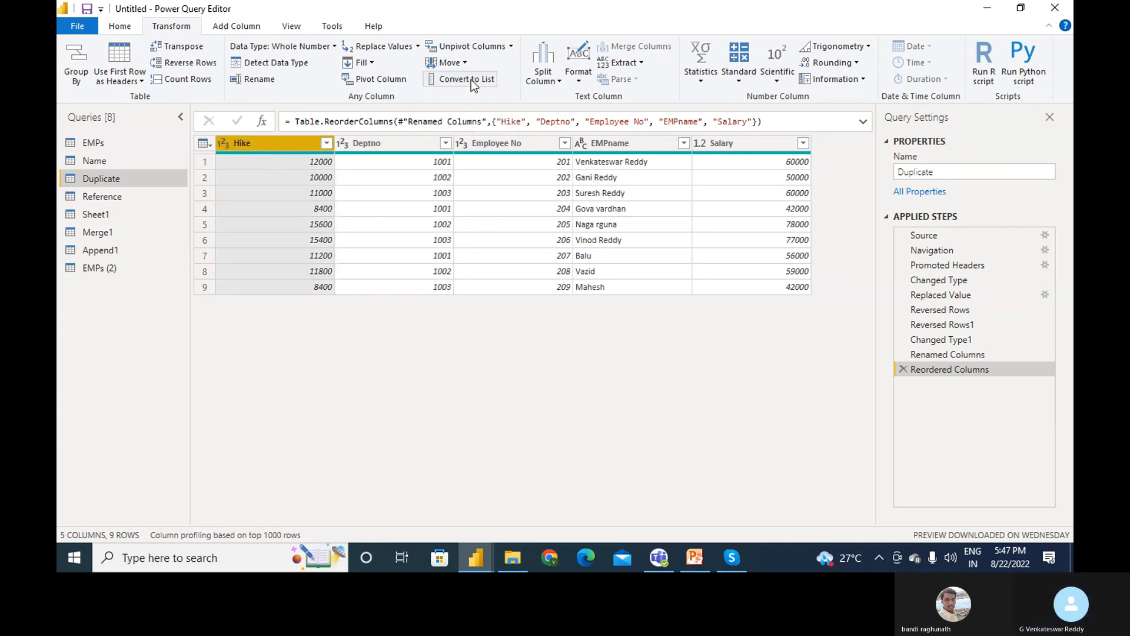
left_click(462, 63)
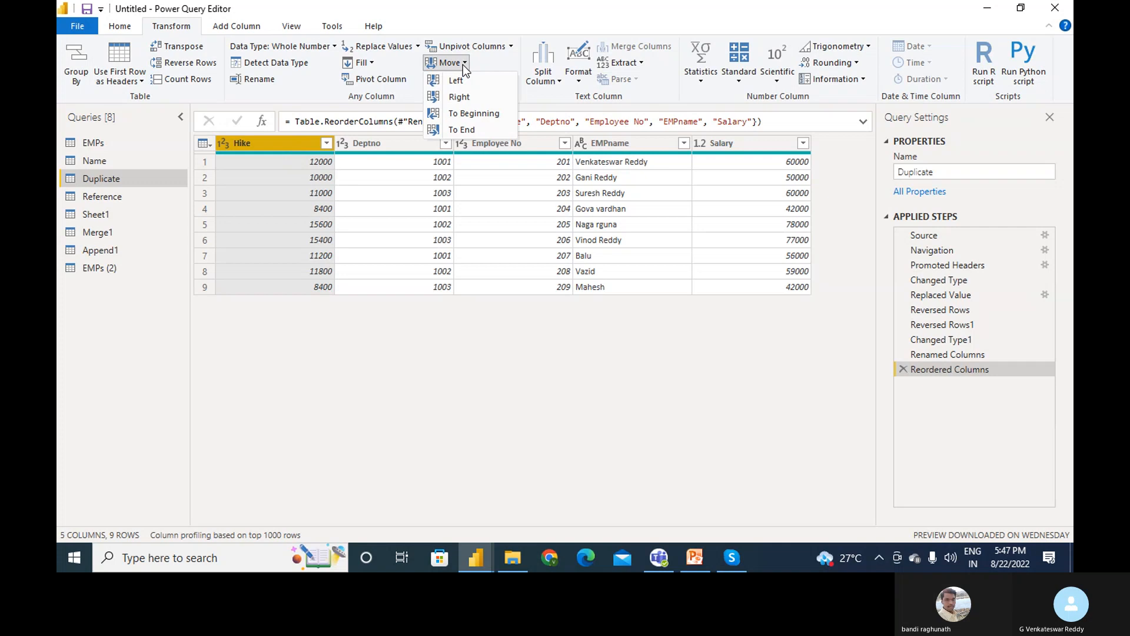
left_click(475, 129)
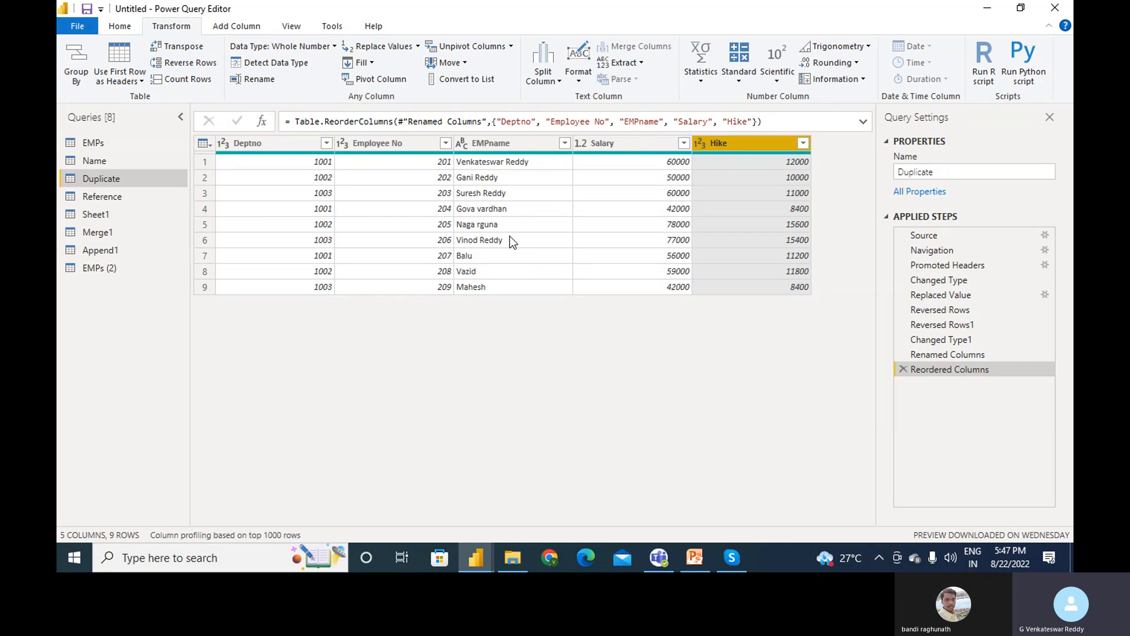
left_click(257, 148)
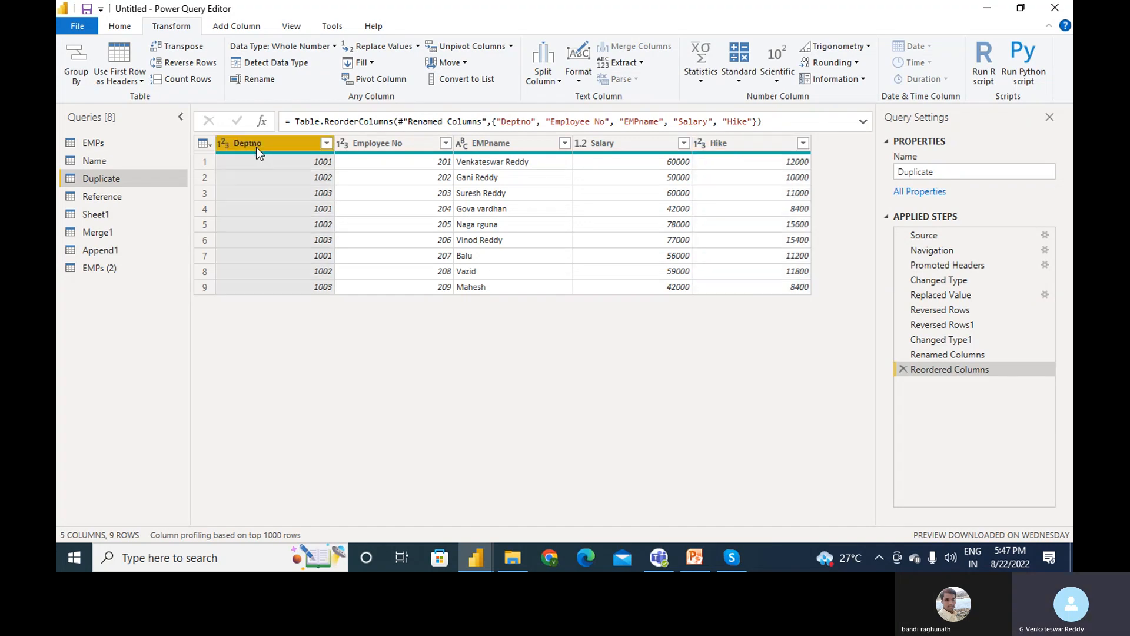
- Convert Salary to a list, delete that step, and browse the Choose and Remove Columns options
left_click(617, 144)
left_click(490, 80)
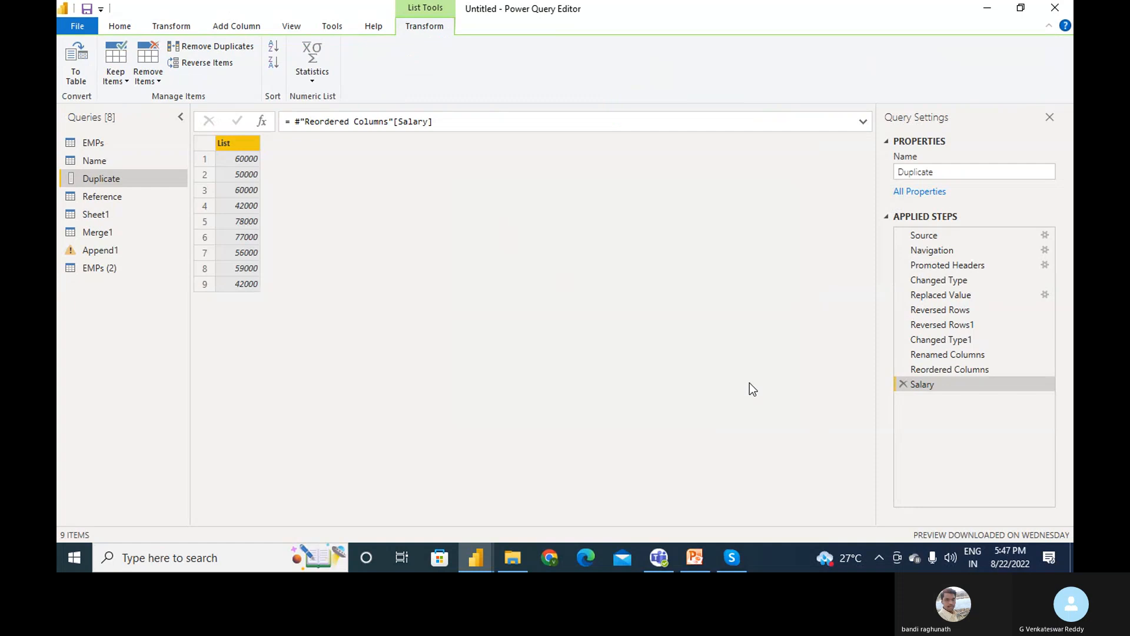
left_click(903, 385)
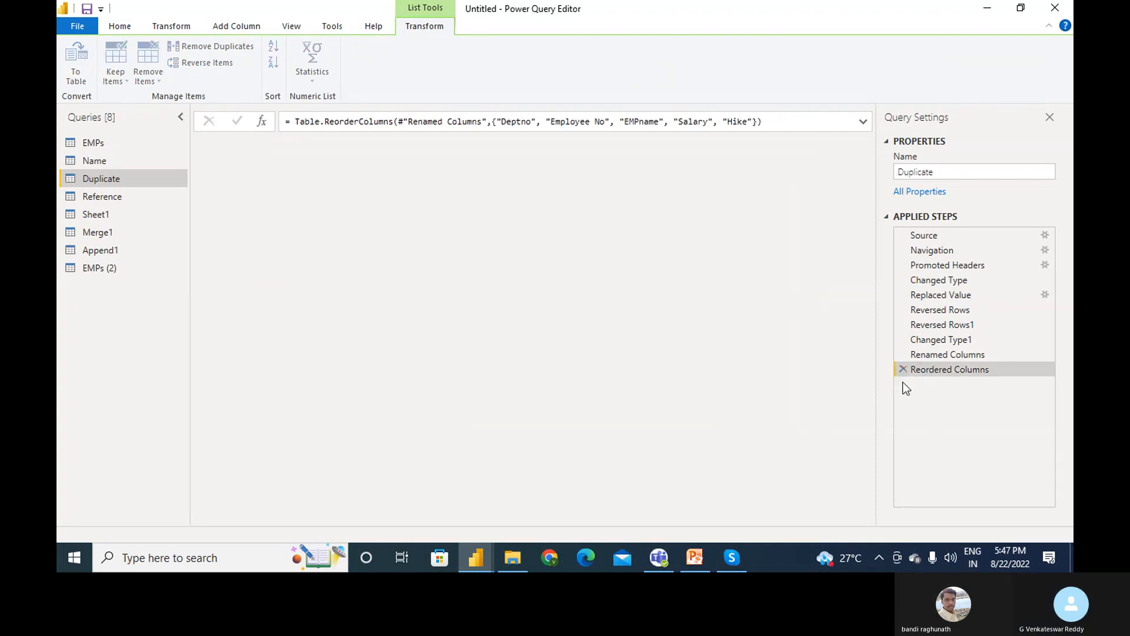
left_click(592, 148)
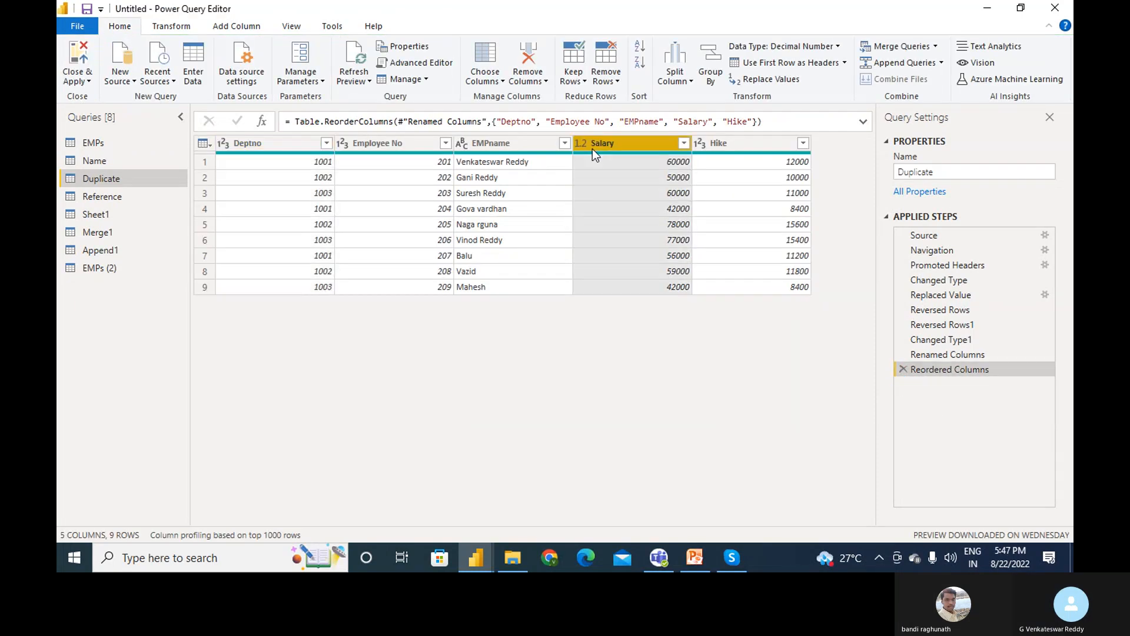
left_click(497, 82)
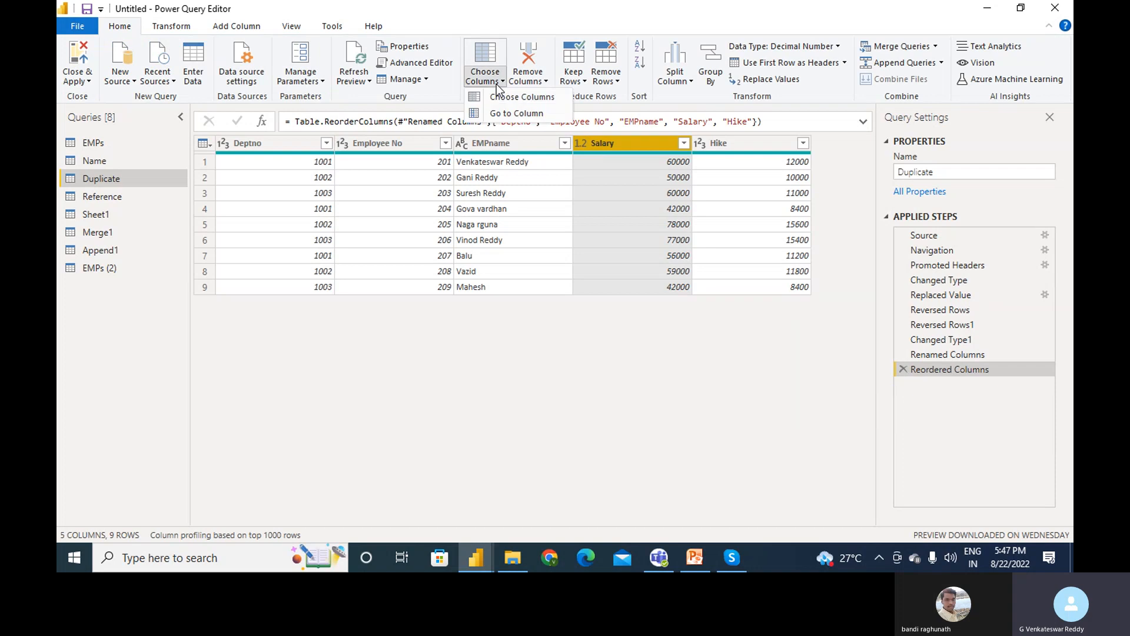
left_click(545, 83)
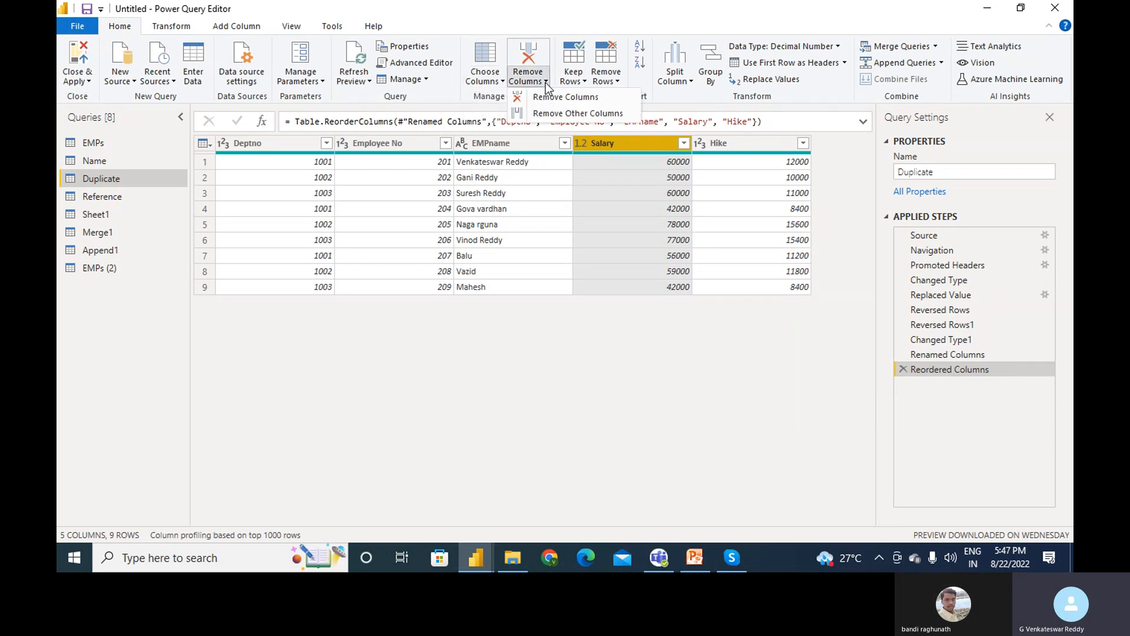
- Select the EMPname column and bring up its text Format options
left_click(171, 26)
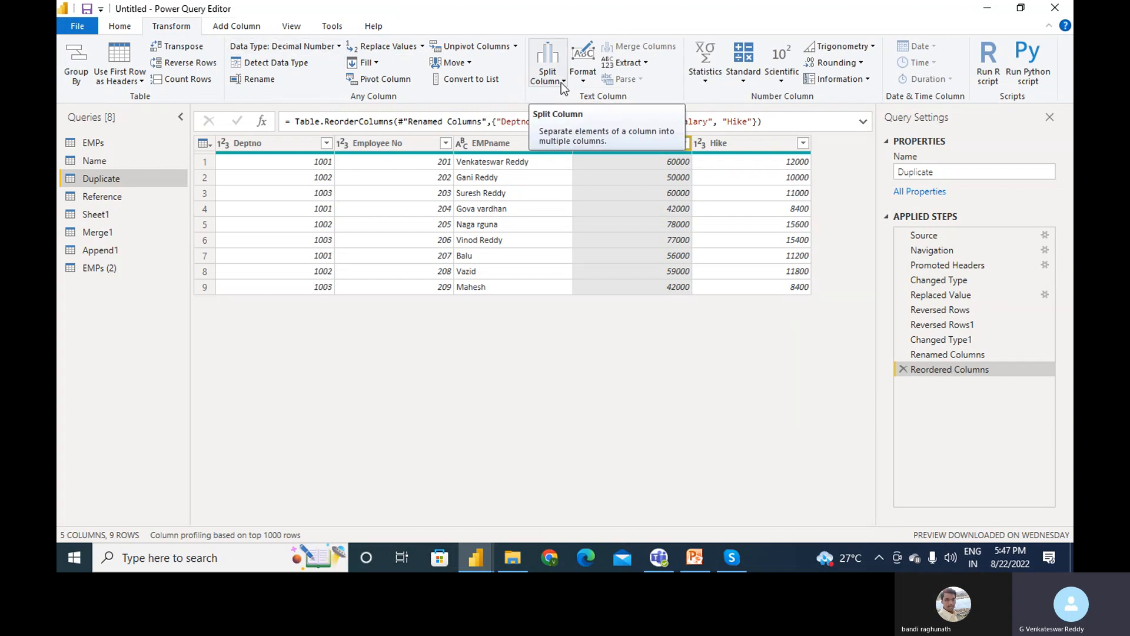
left_click(578, 82)
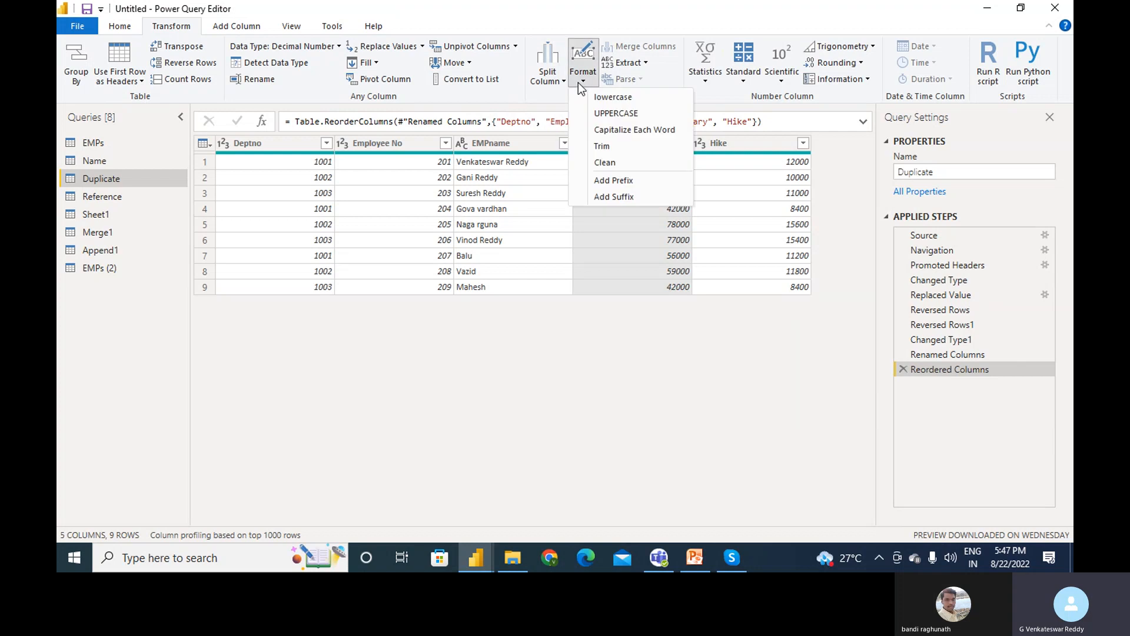
left_click(511, 148)
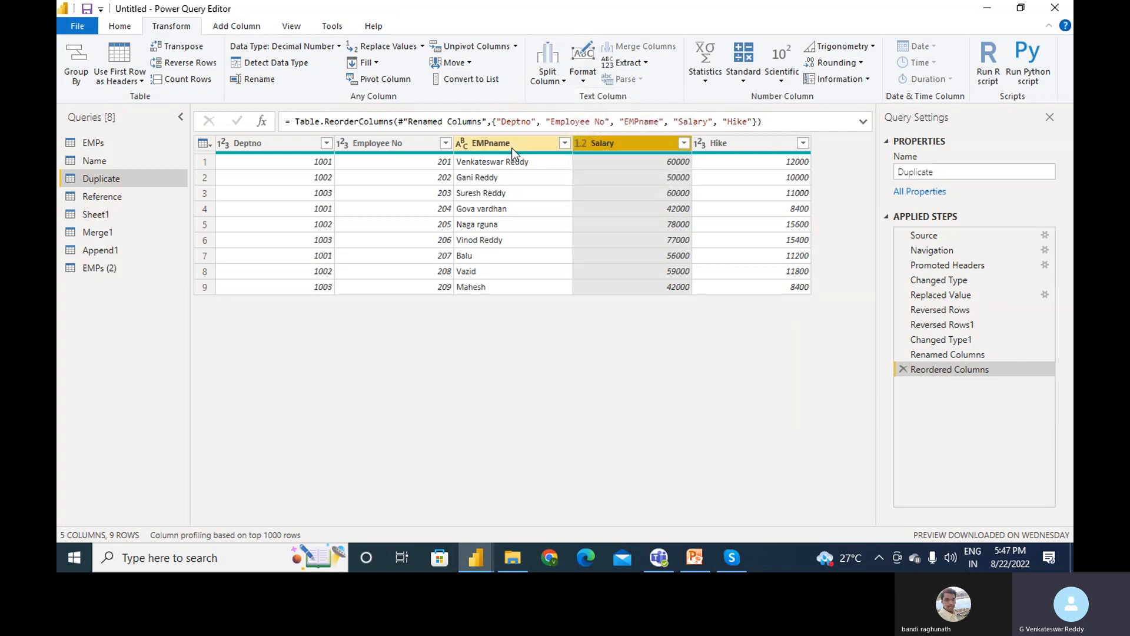
left_click(529, 141)
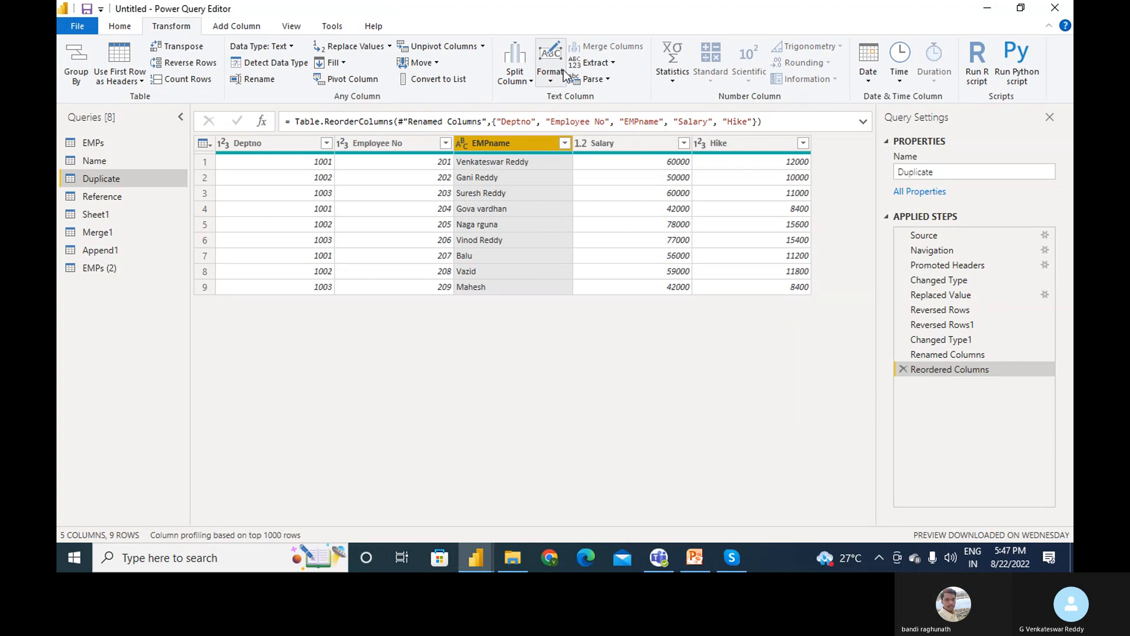
left_click(550, 80)
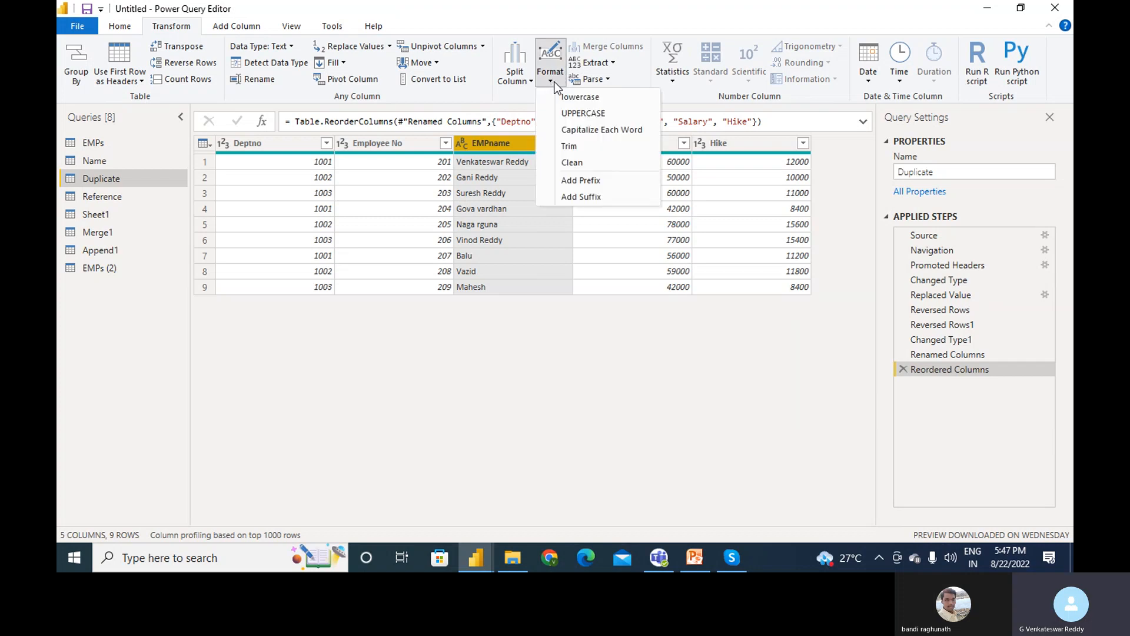
- Make EMPname lowercase, then UPPERCASE, then Capitalize Each Word
left_click(570, 98)
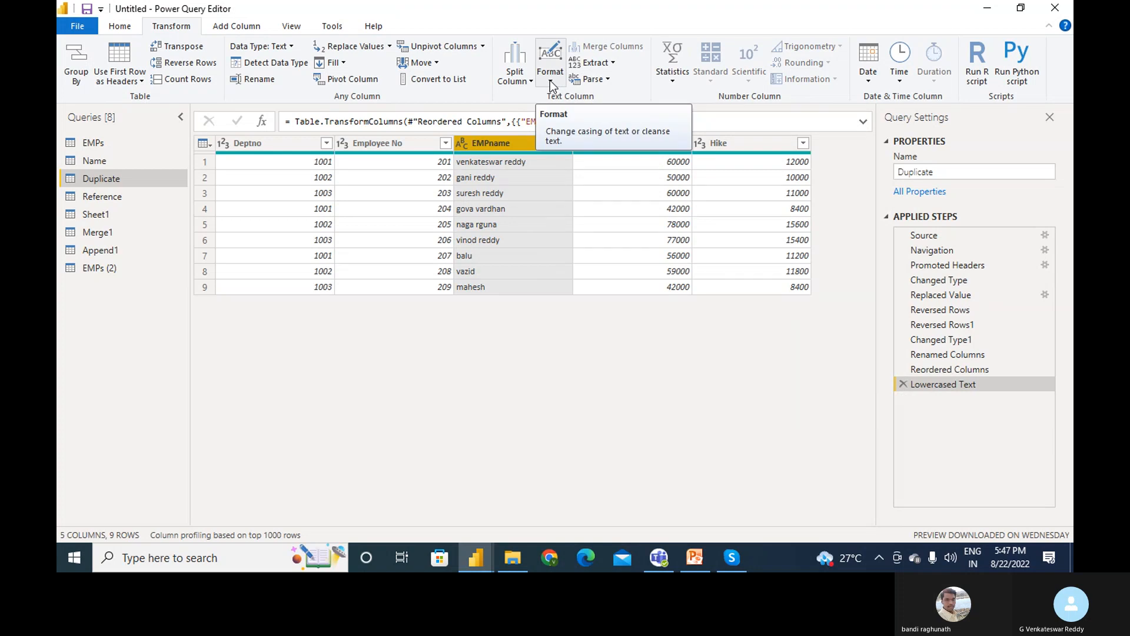
left_click(549, 80)
left_click(573, 114)
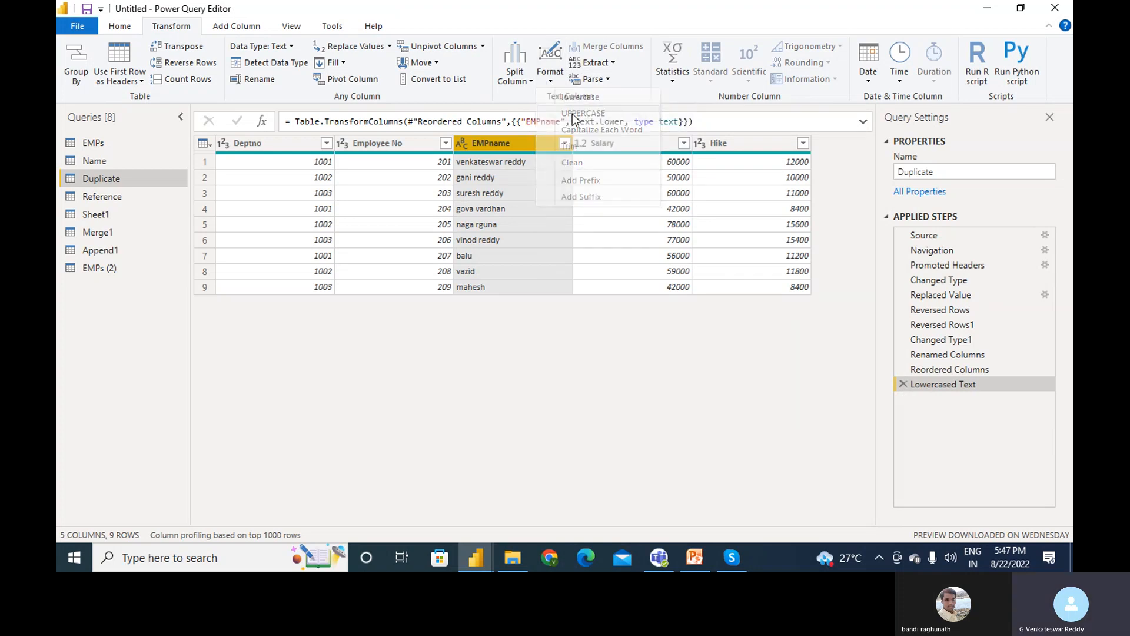
left_click(549, 80)
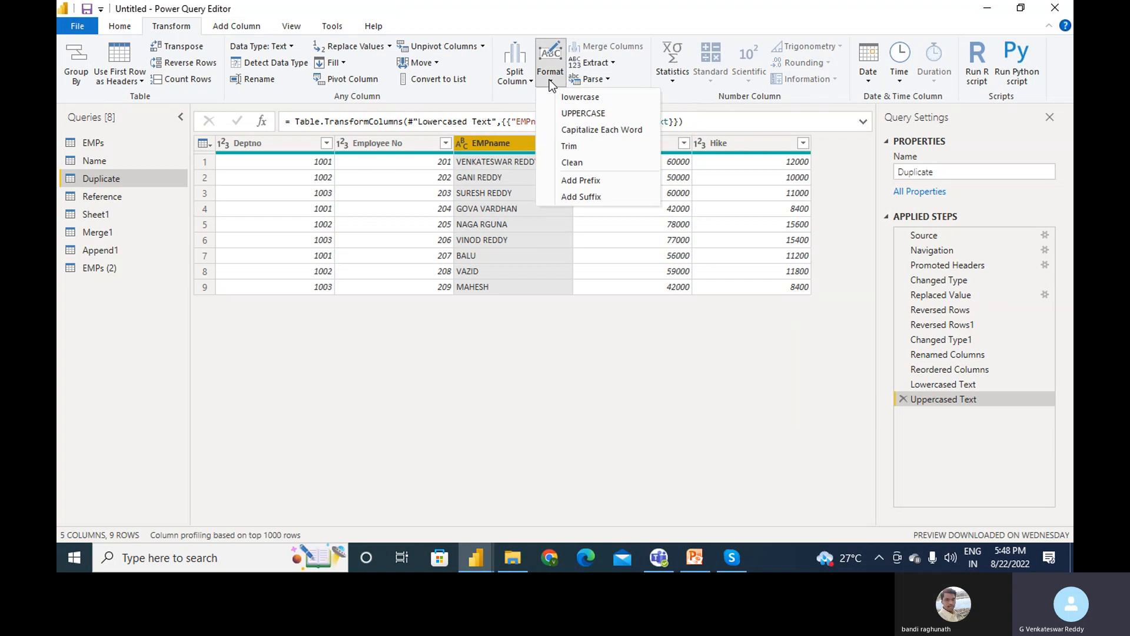
left_click(581, 133)
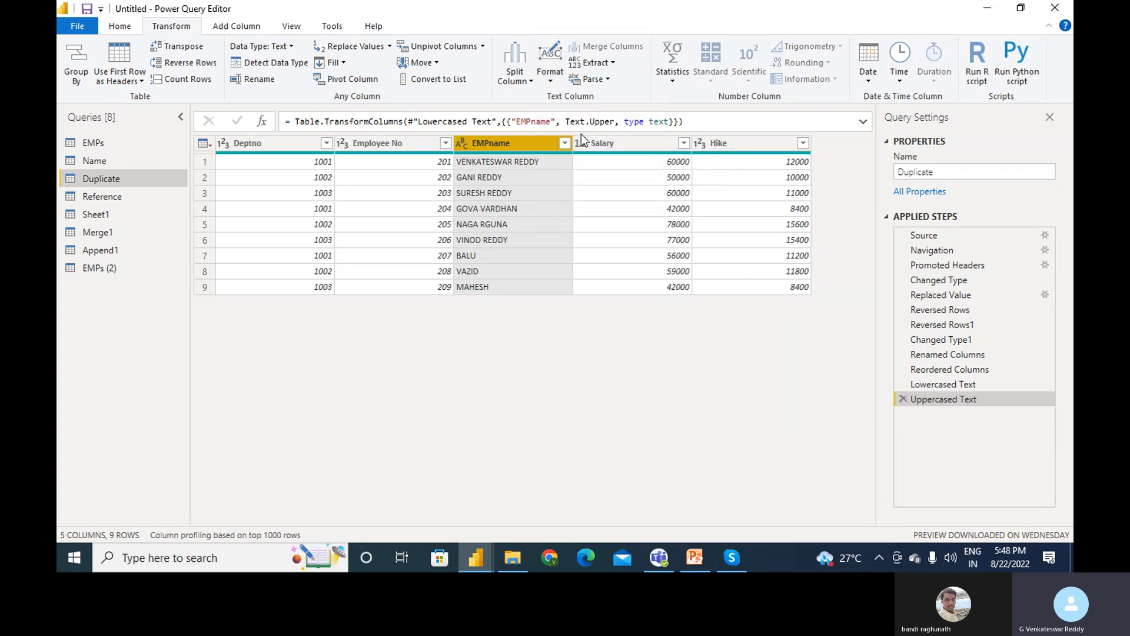
- Trim spaces and clean non-printable characters from the EMPname values
left_click(550, 82)
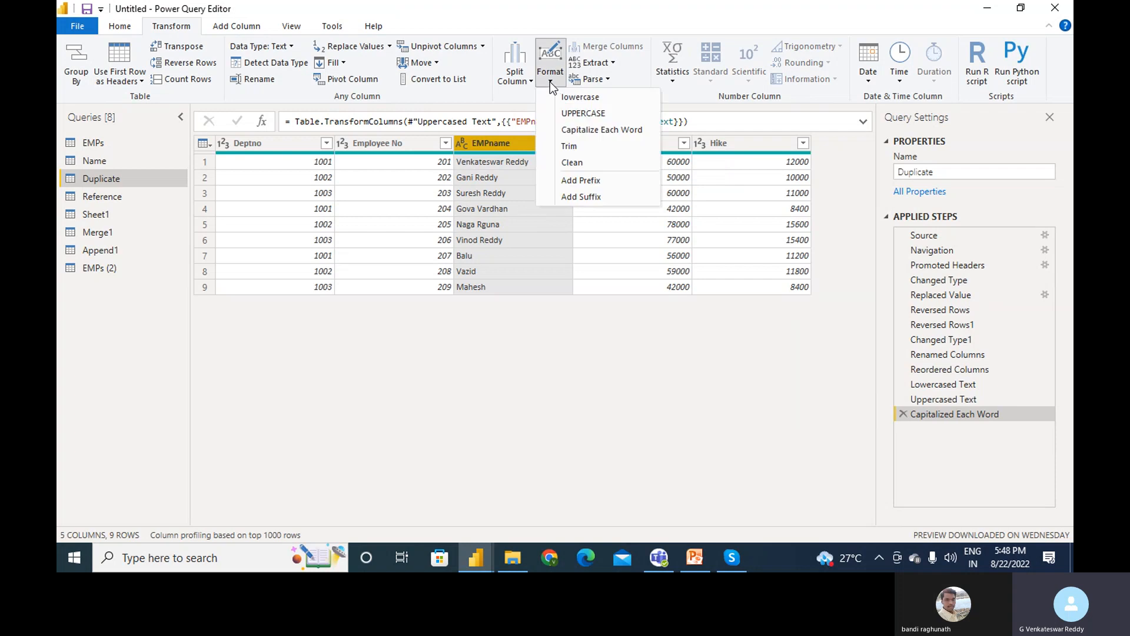
left_click(578, 147)
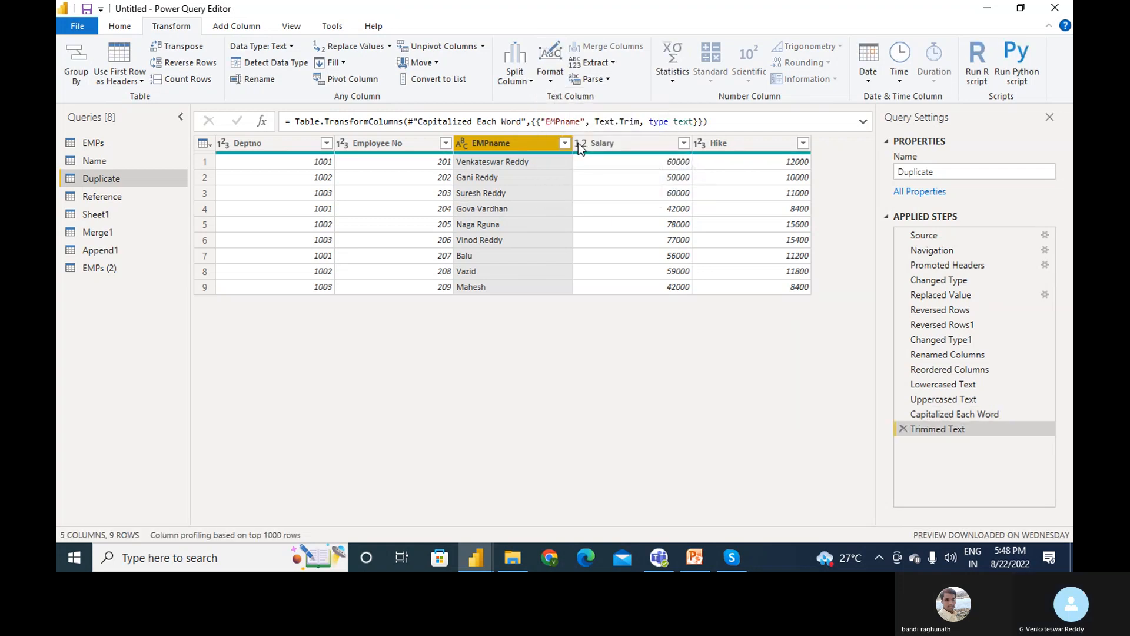
left_click(549, 77)
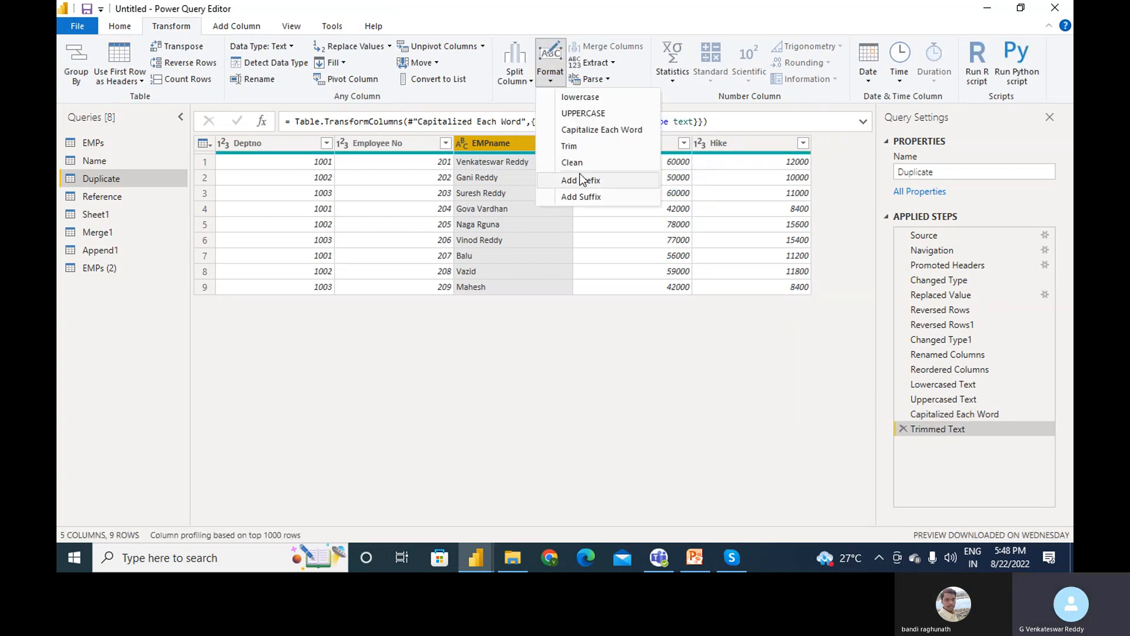
left_click(578, 164)
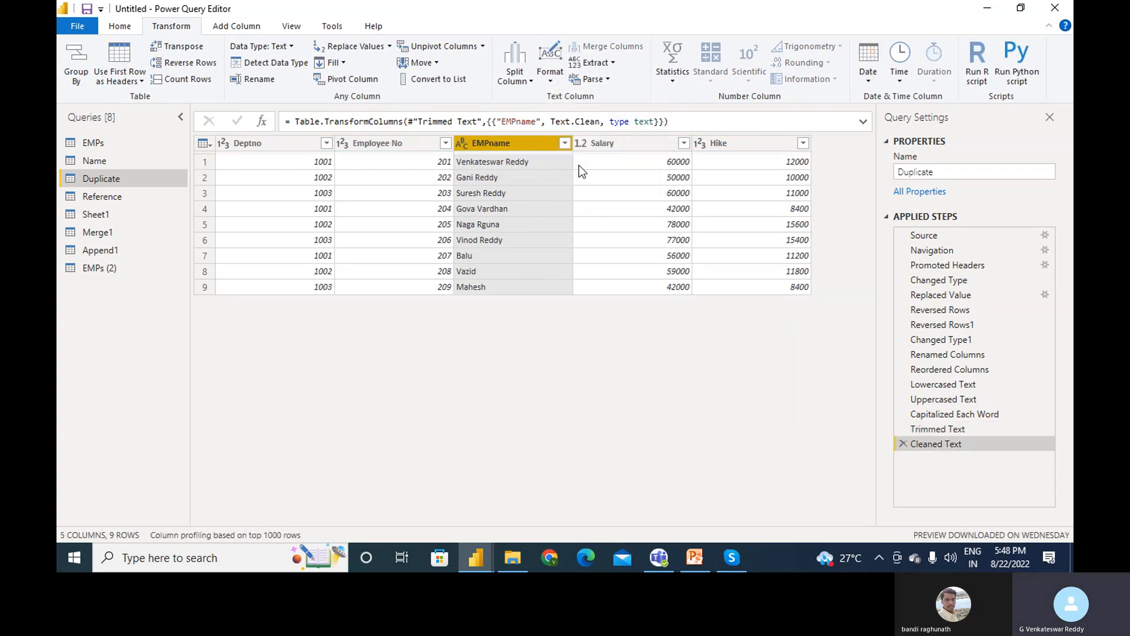
left_click(549, 76)
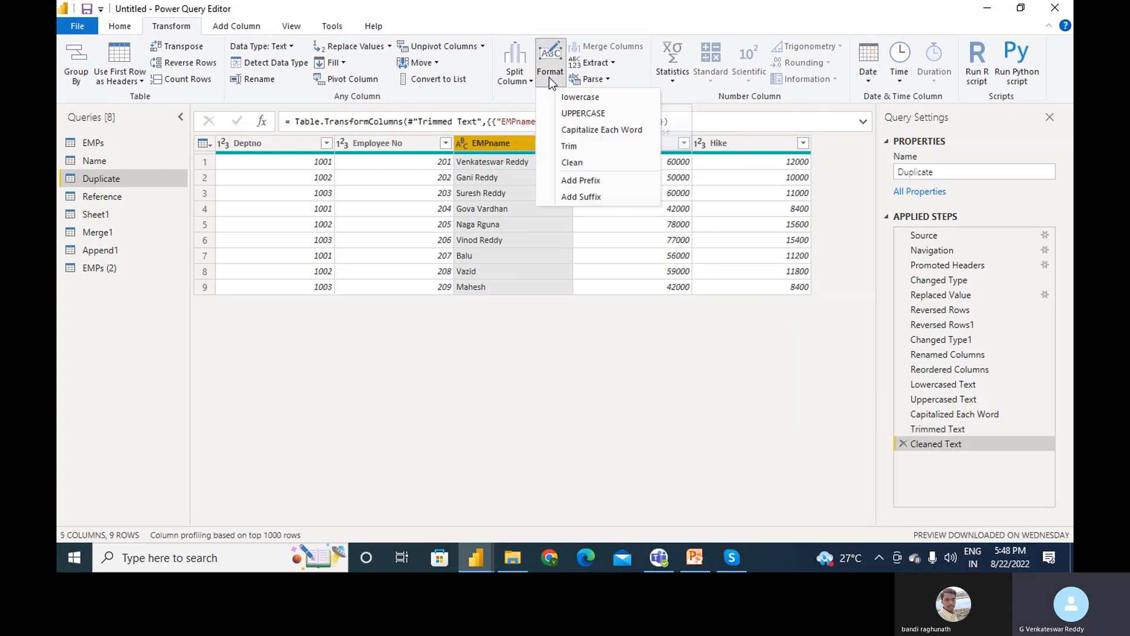
left_click(582, 184)
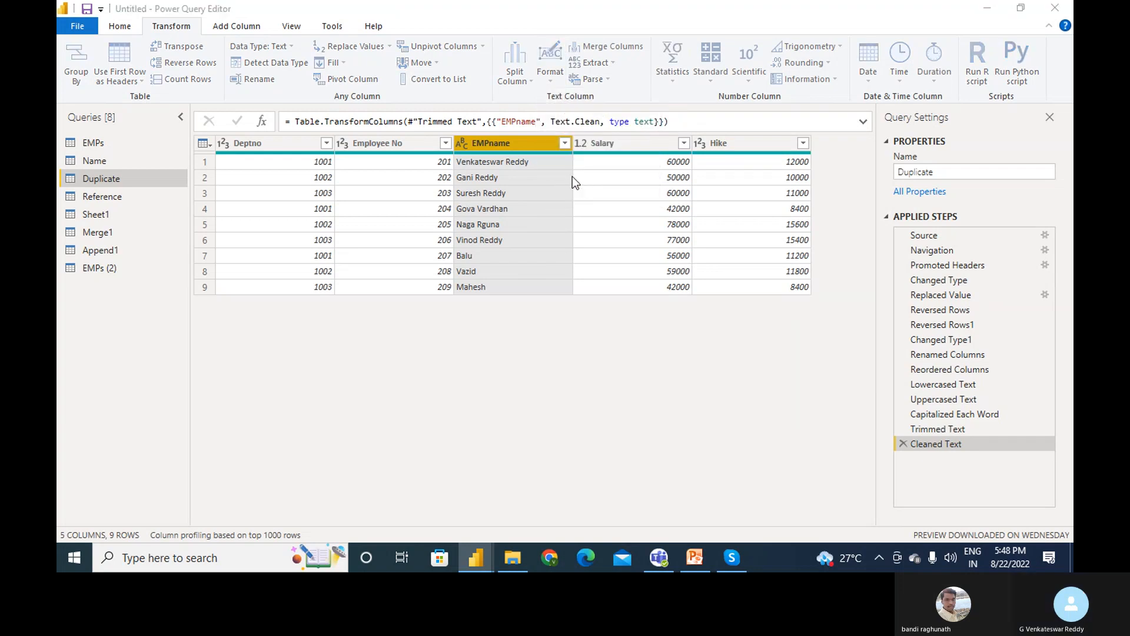
- Add the prefix 'Vv' to every EMPname value, leaving the column's context menu unused
left_click(401, 278)
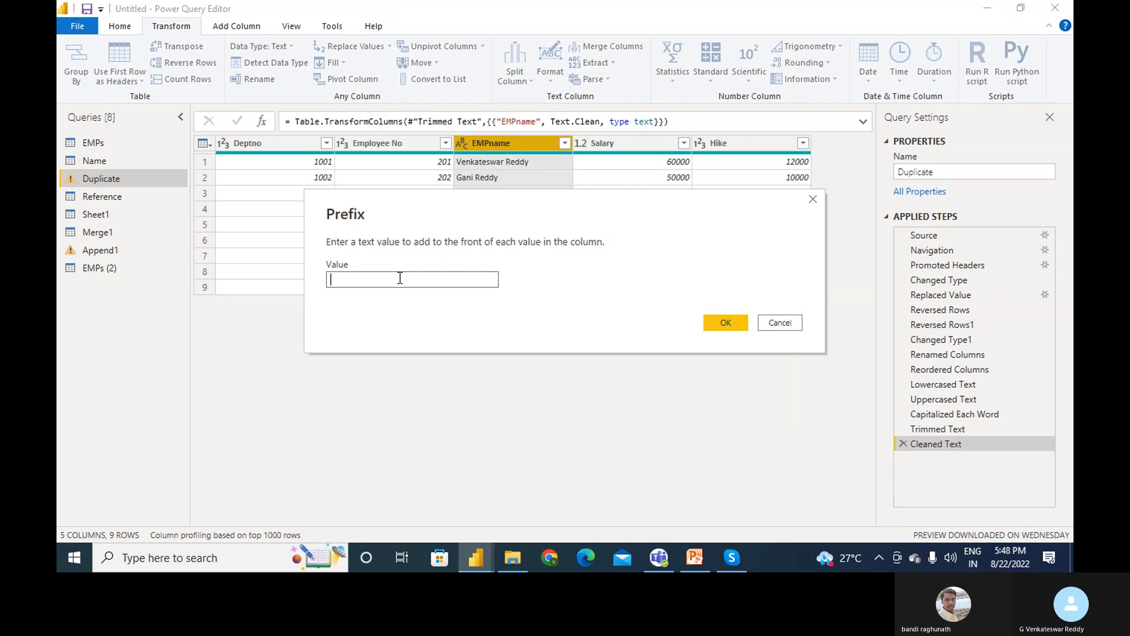
type("Vv")
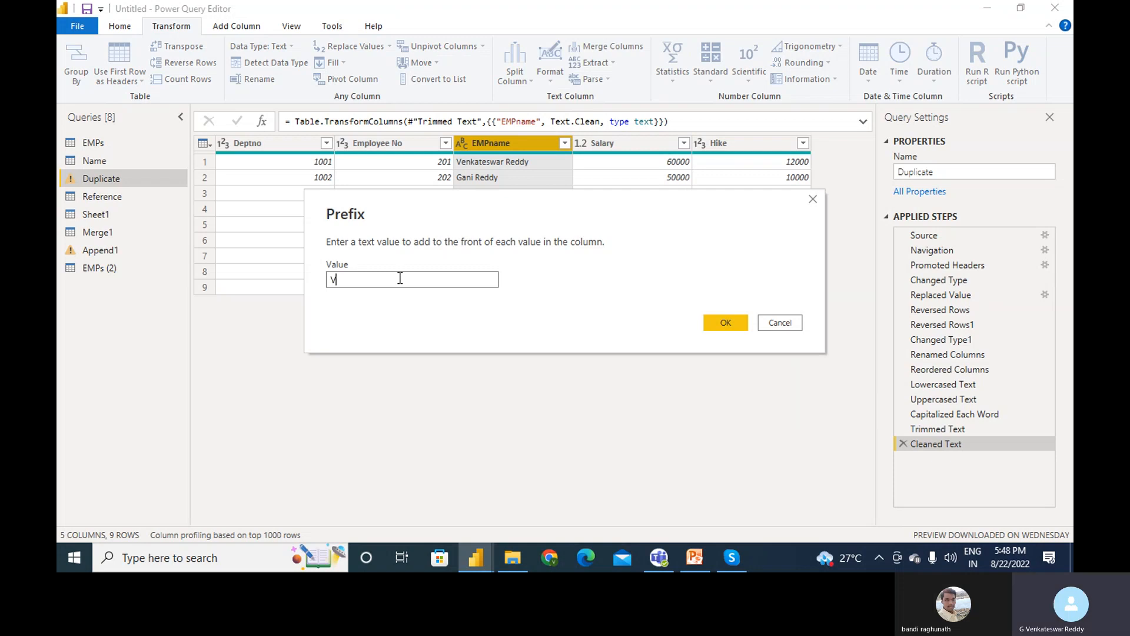
left_click(730, 322)
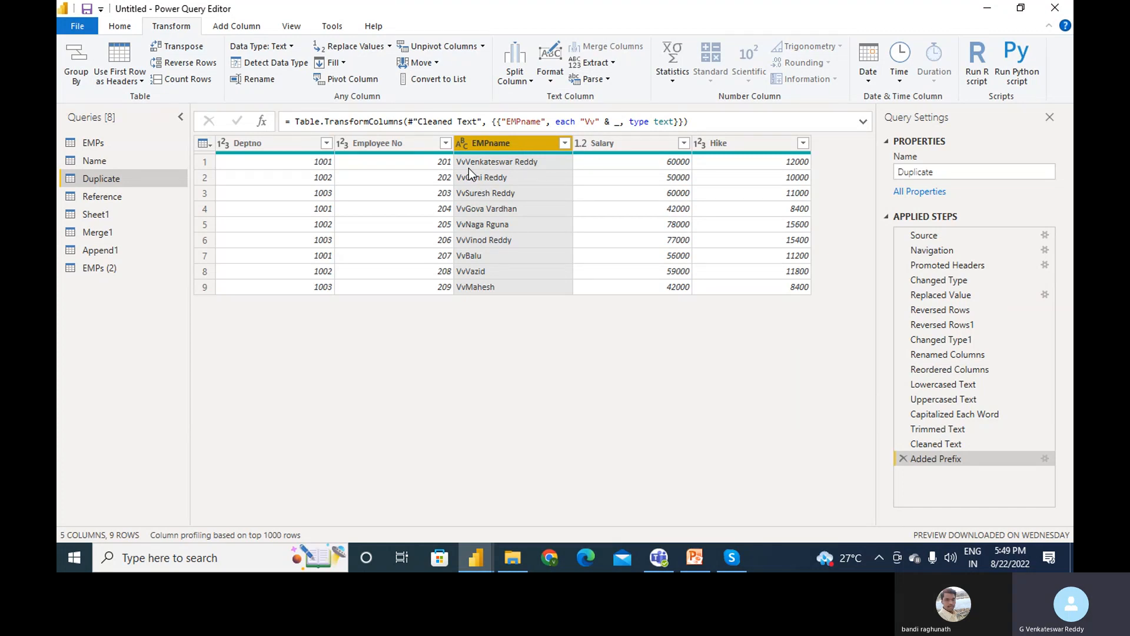
right_click(528, 143)
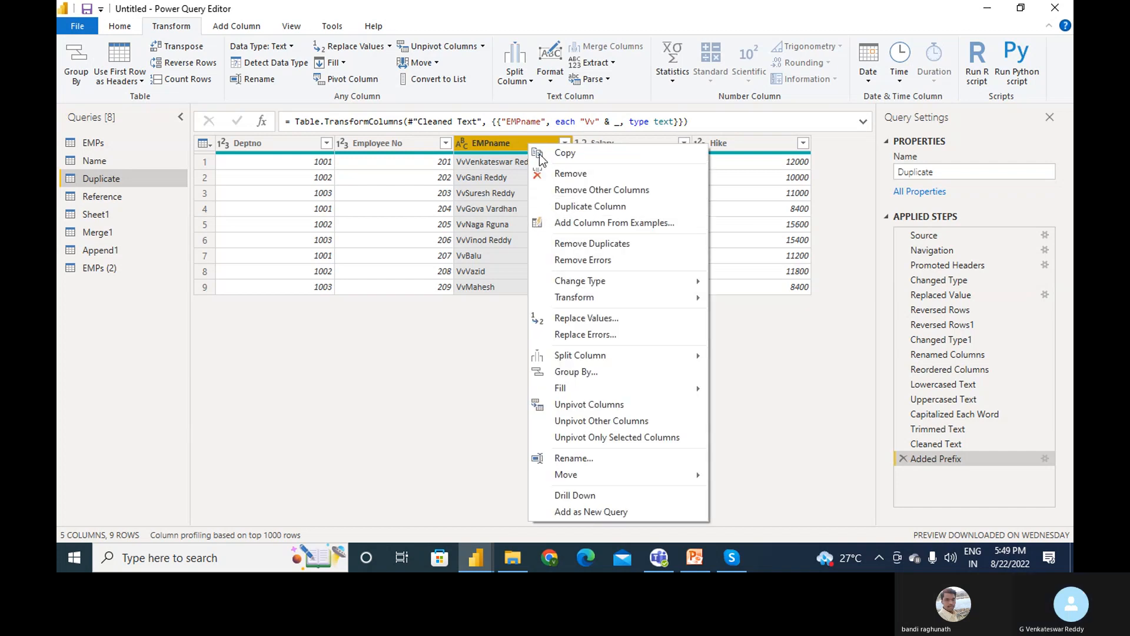
left_click(474, 144)
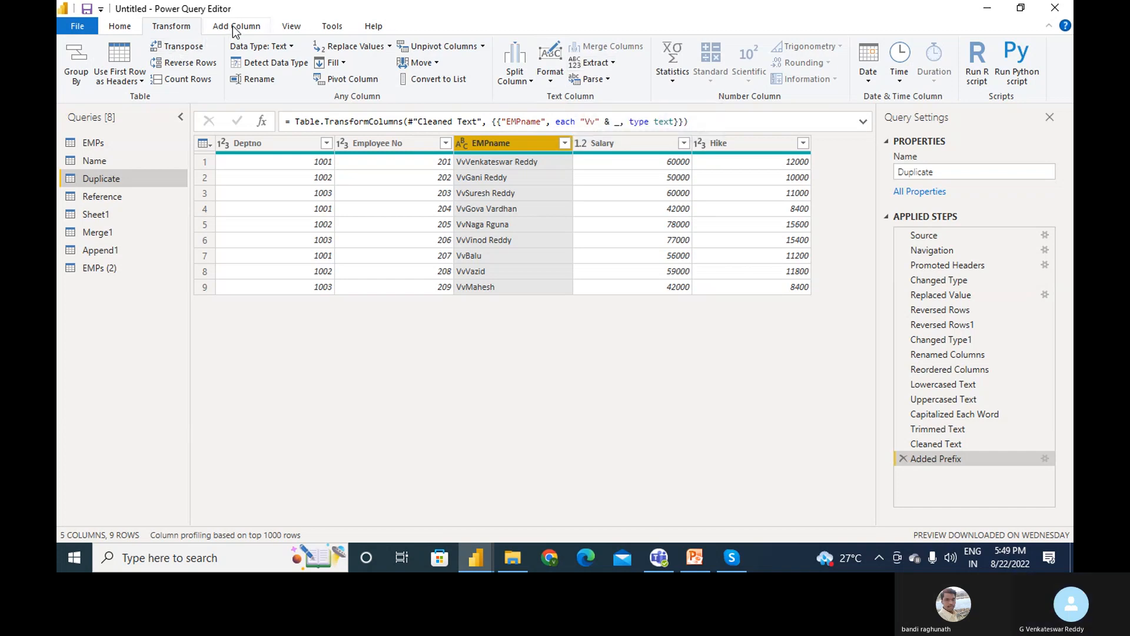
- Use Format > Add Suffix to append 'Reddy' to every EMPname value
left_click(554, 80)
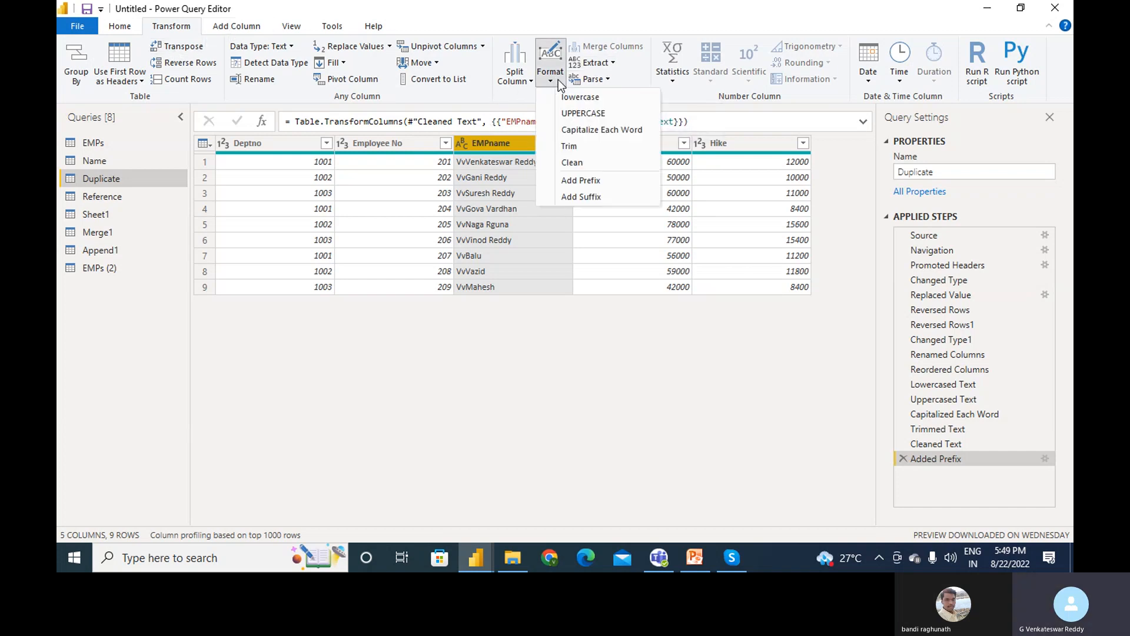
left_click(585, 197)
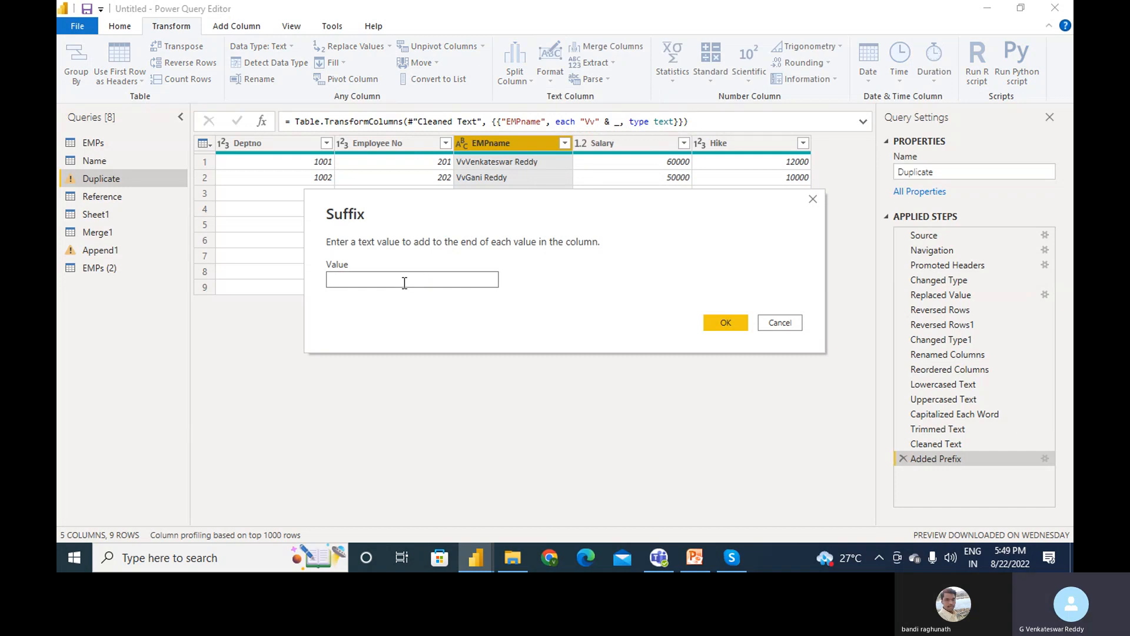
type("Reddy")
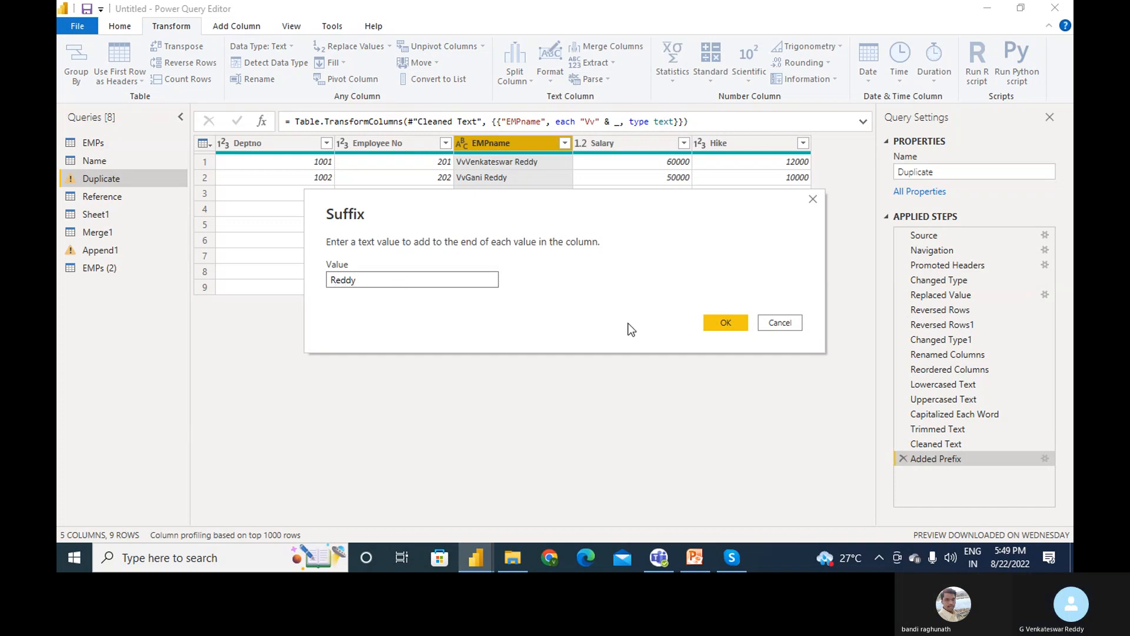
left_click(716, 323)
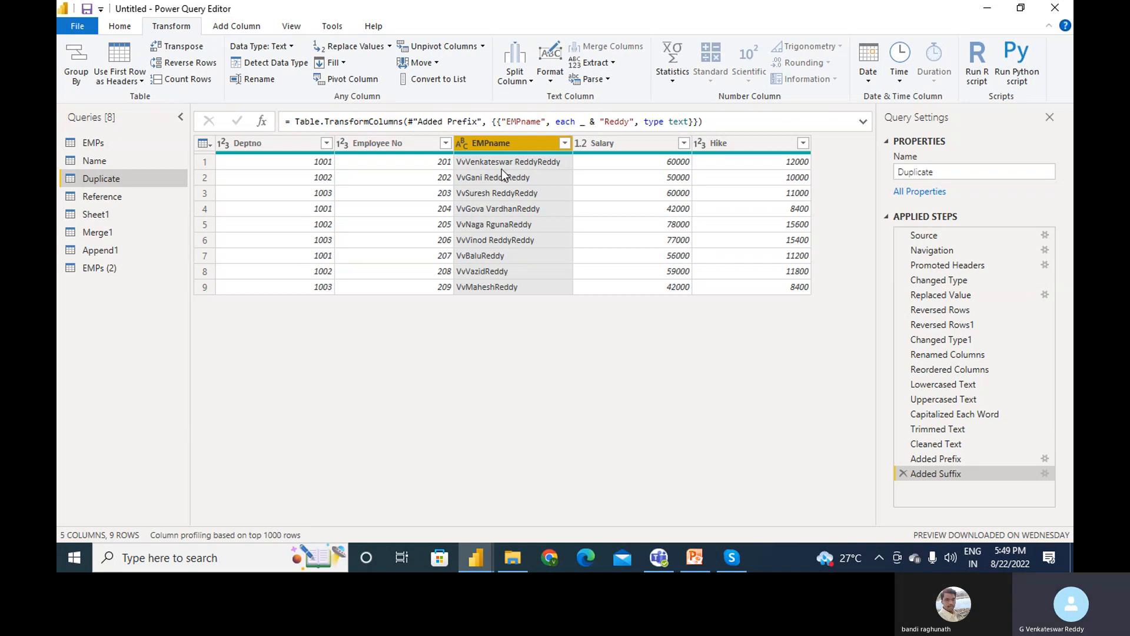
left_click(613, 64)
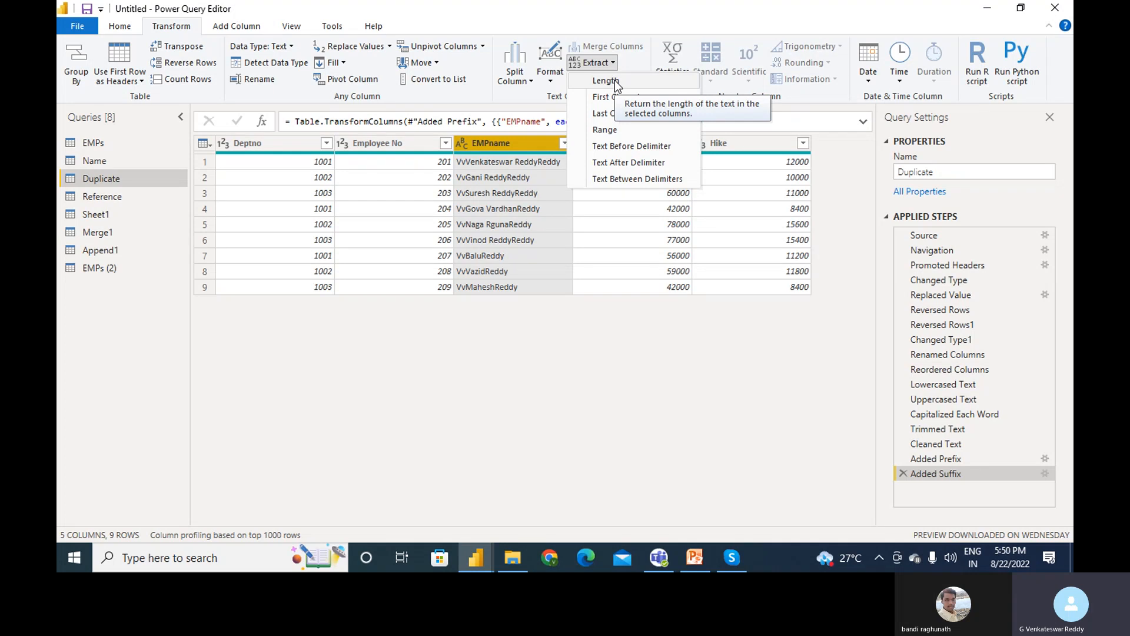
left_click(615, 80)
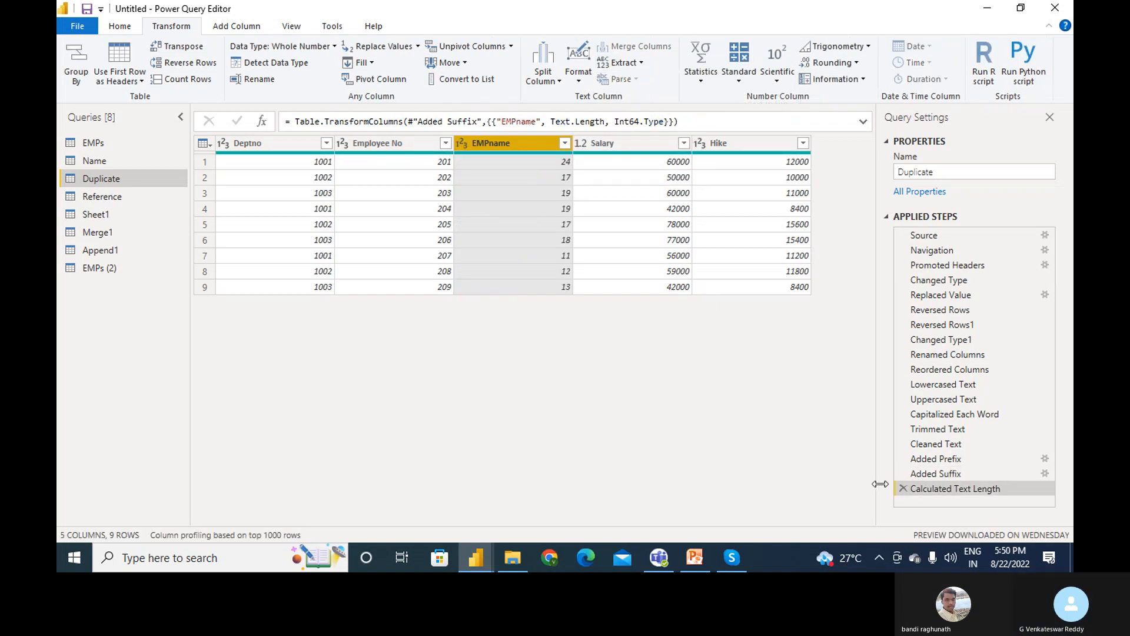
left_click(900, 489)
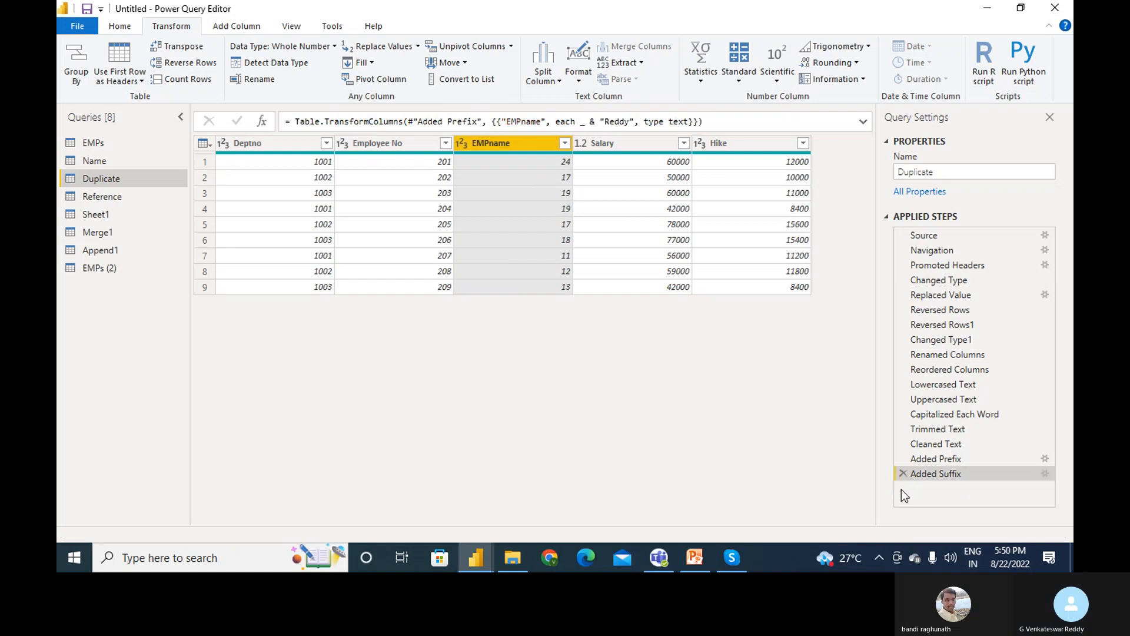
left_click(612, 63)
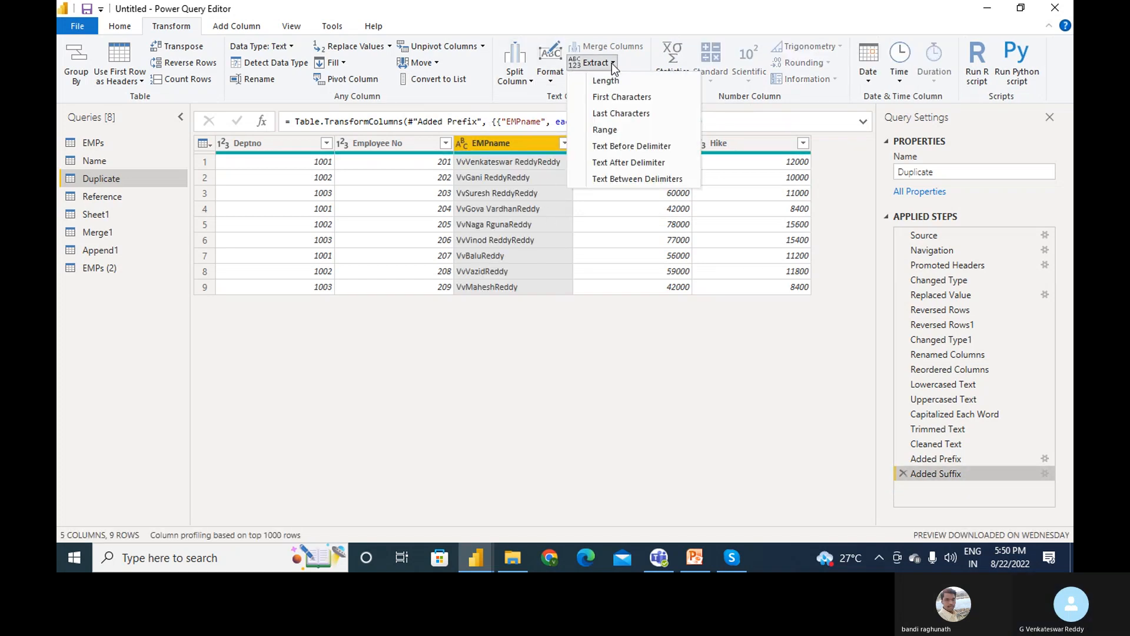
left_click(620, 96)
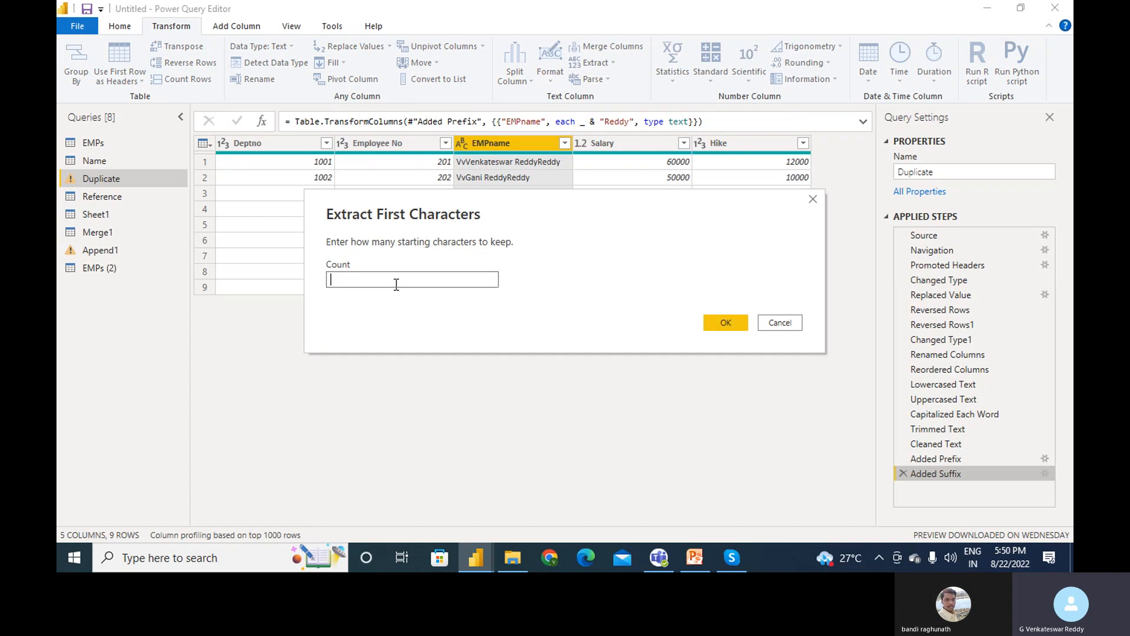
type("3")
left_click(734, 327)
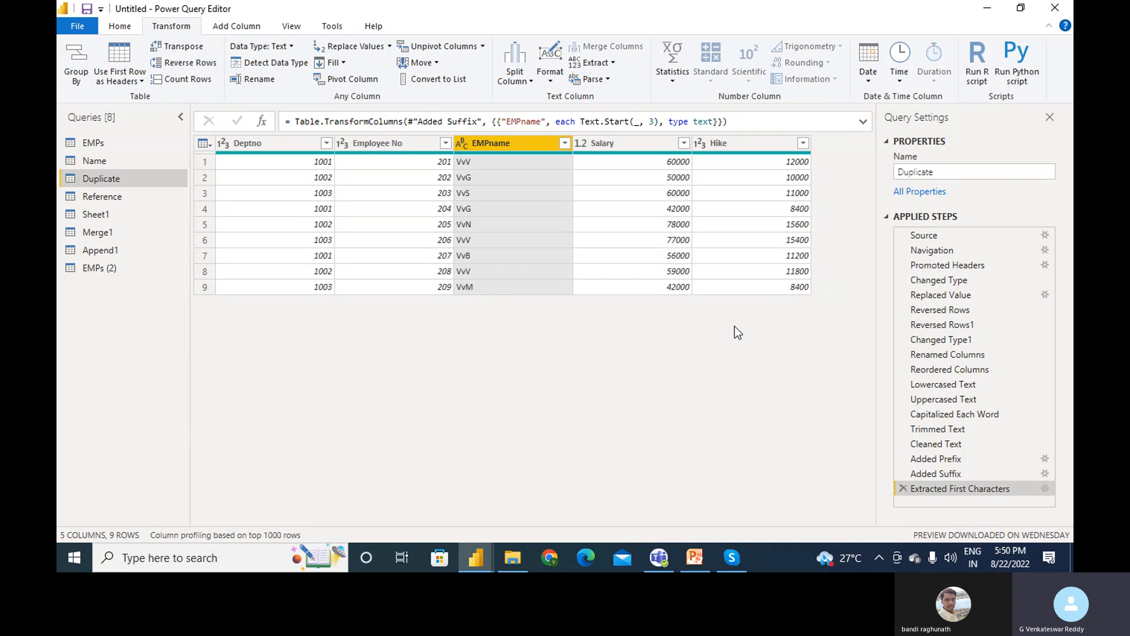
left_click(903, 487)
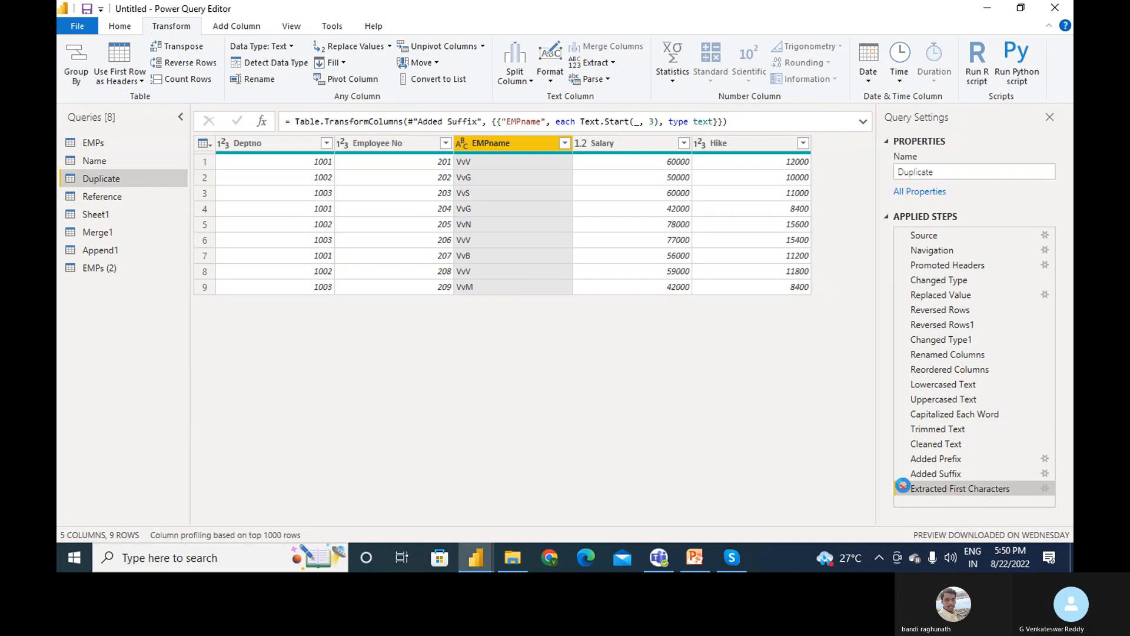
left_click(616, 65)
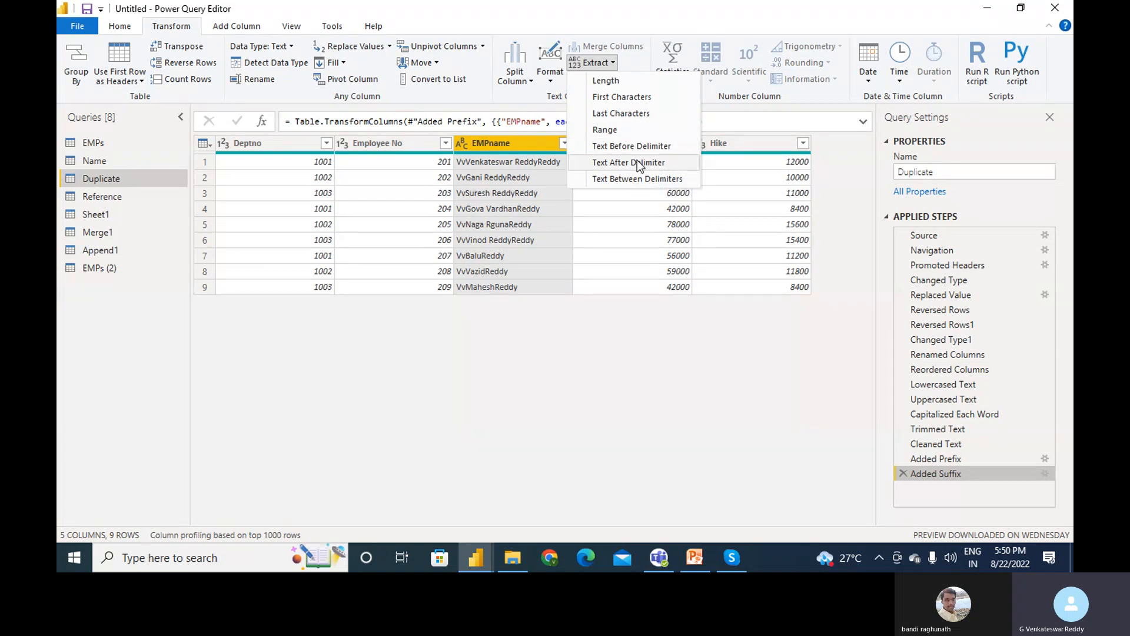
- Try summing the Salary column, then delete the Calculated Sum step to keep the suffixed names
left_click(606, 246)
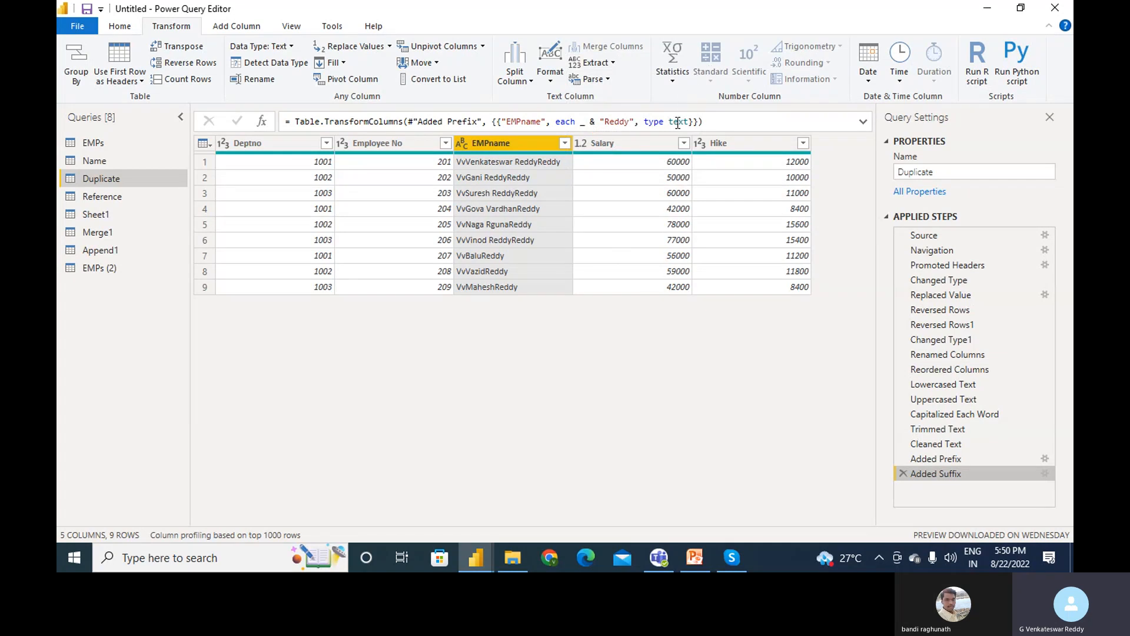
left_click(660, 144)
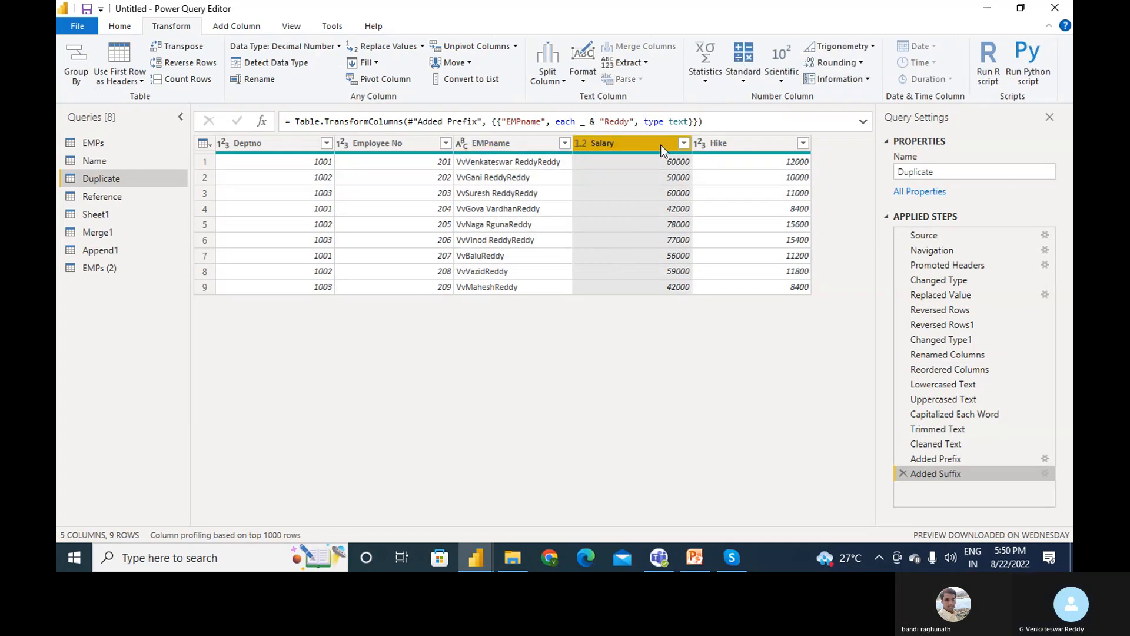
left_click(706, 75)
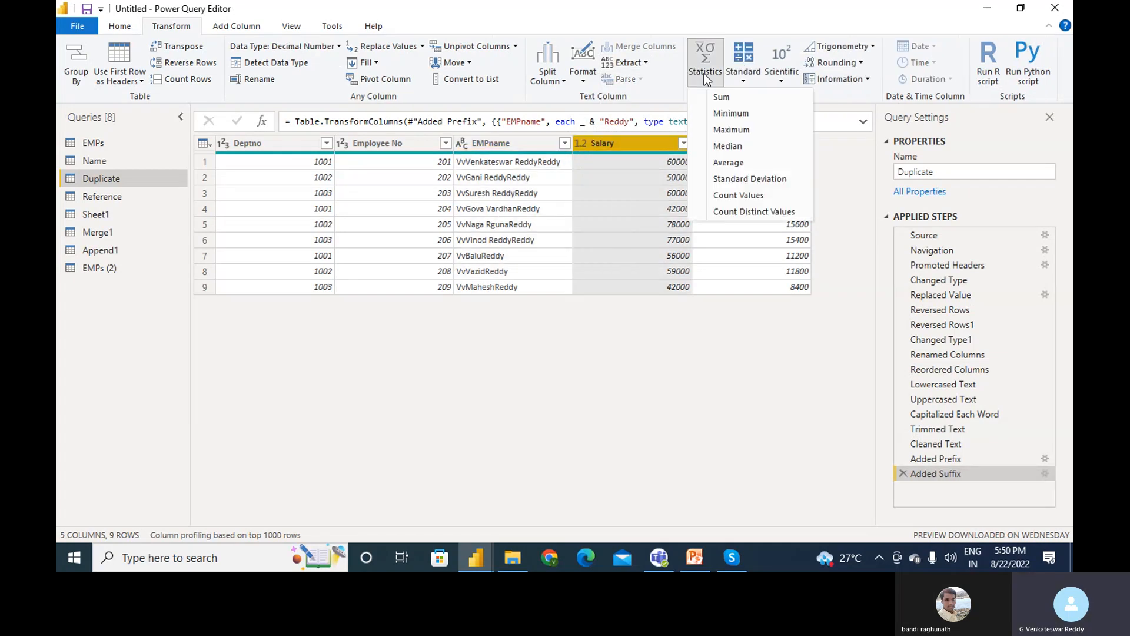
left_click(720, 97)
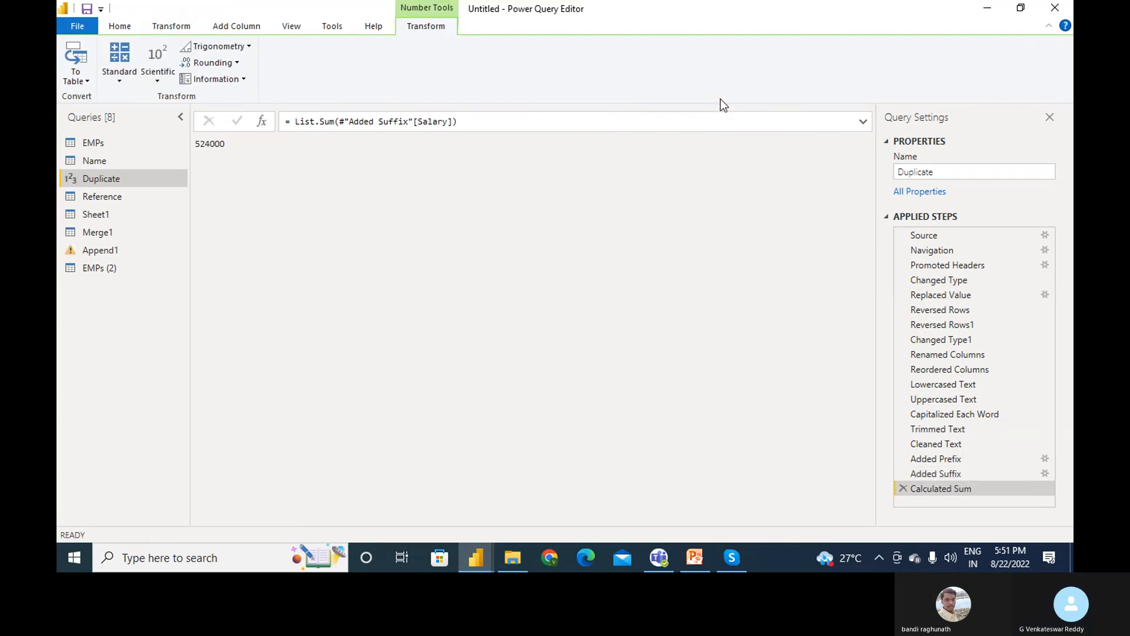
left_click(903, 488)
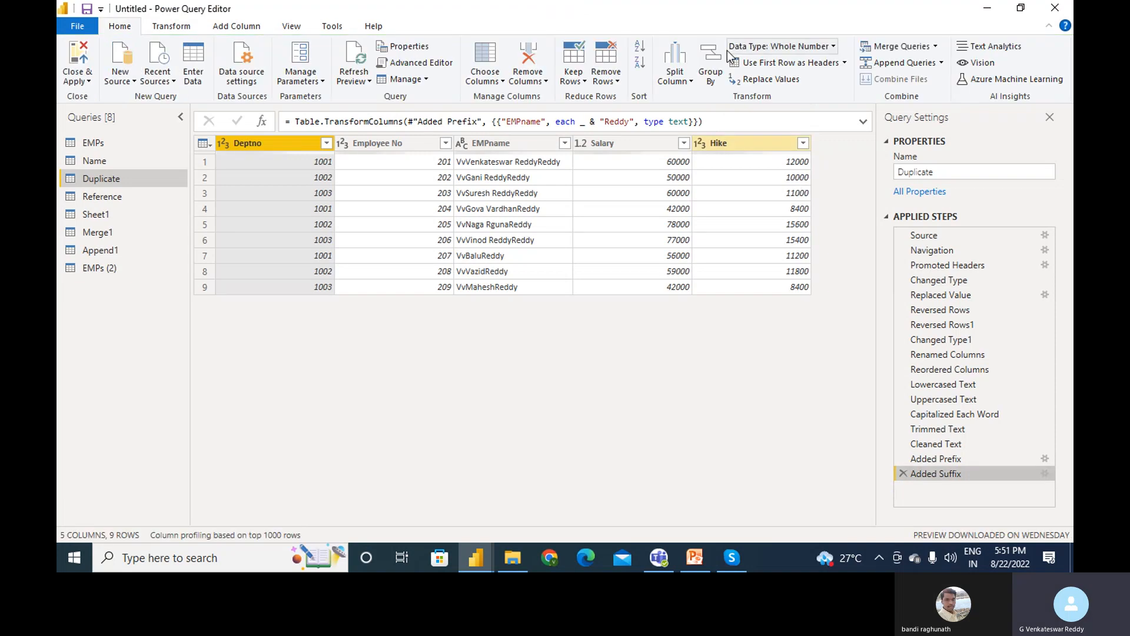
- Close the column statistics list without applying anything and bring the Skype call window forward
left_click(157, 23)
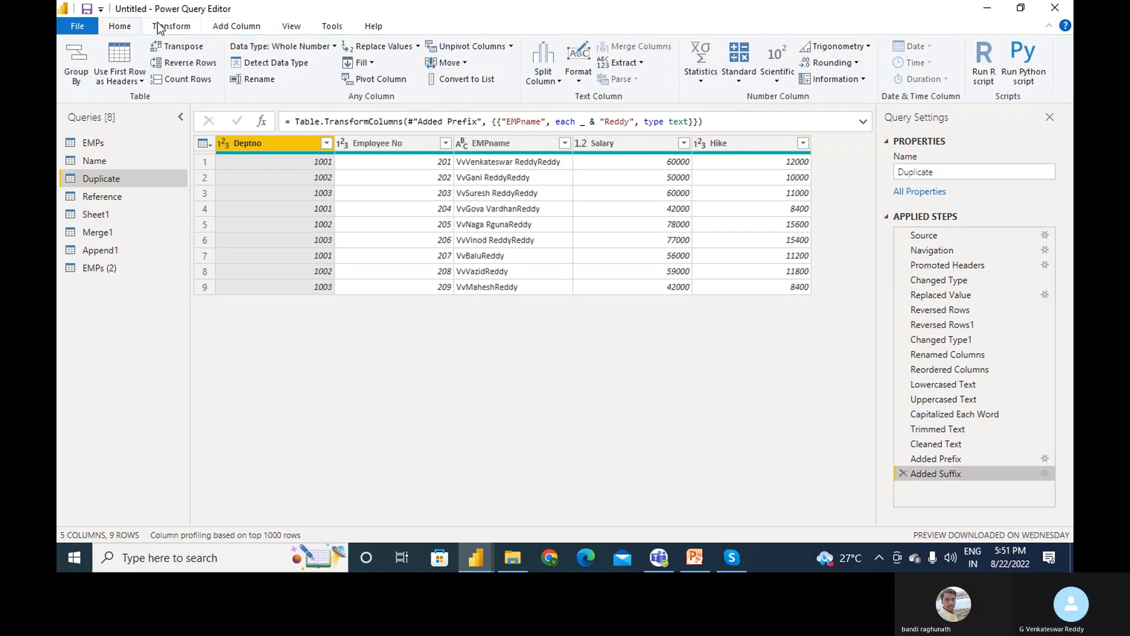
left_click(701, 83)
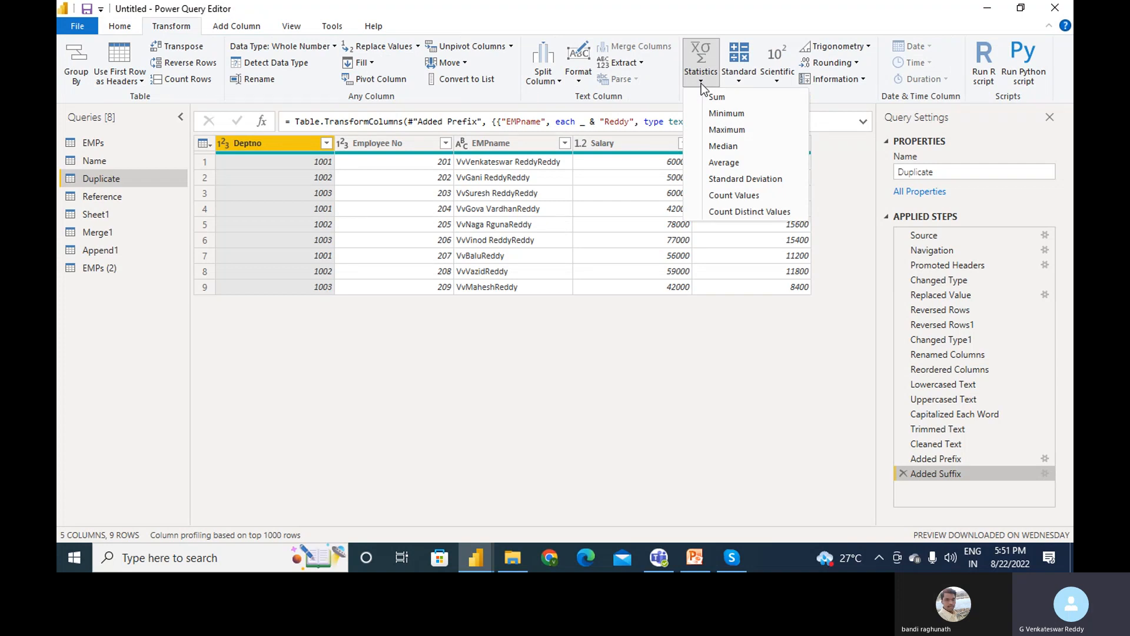
left_click(662, 80)
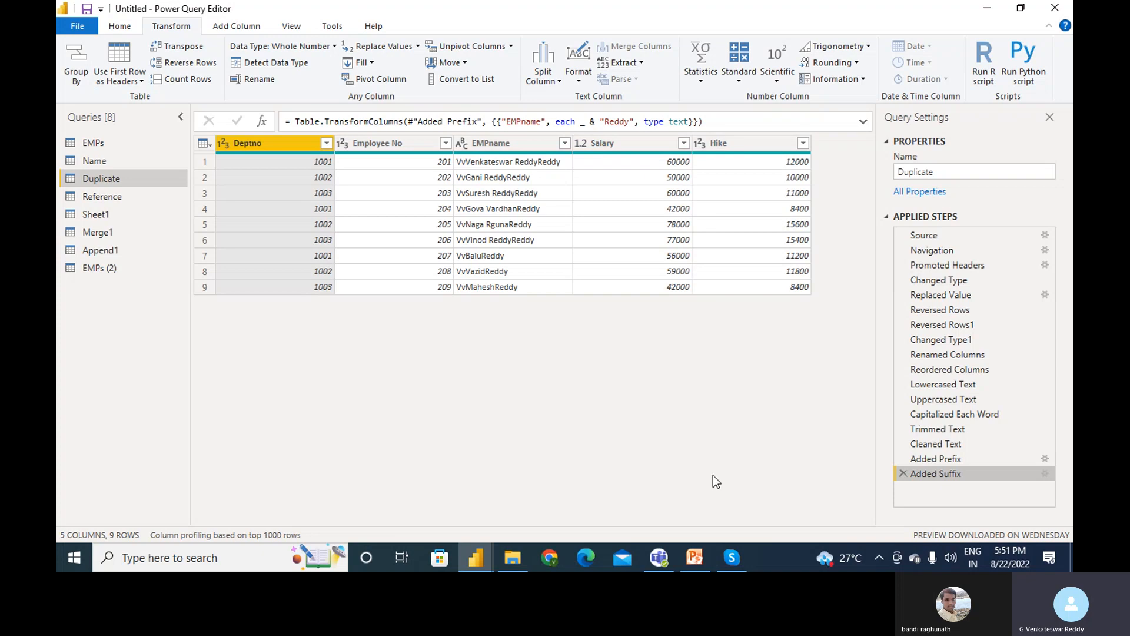
left_click(732, 556)
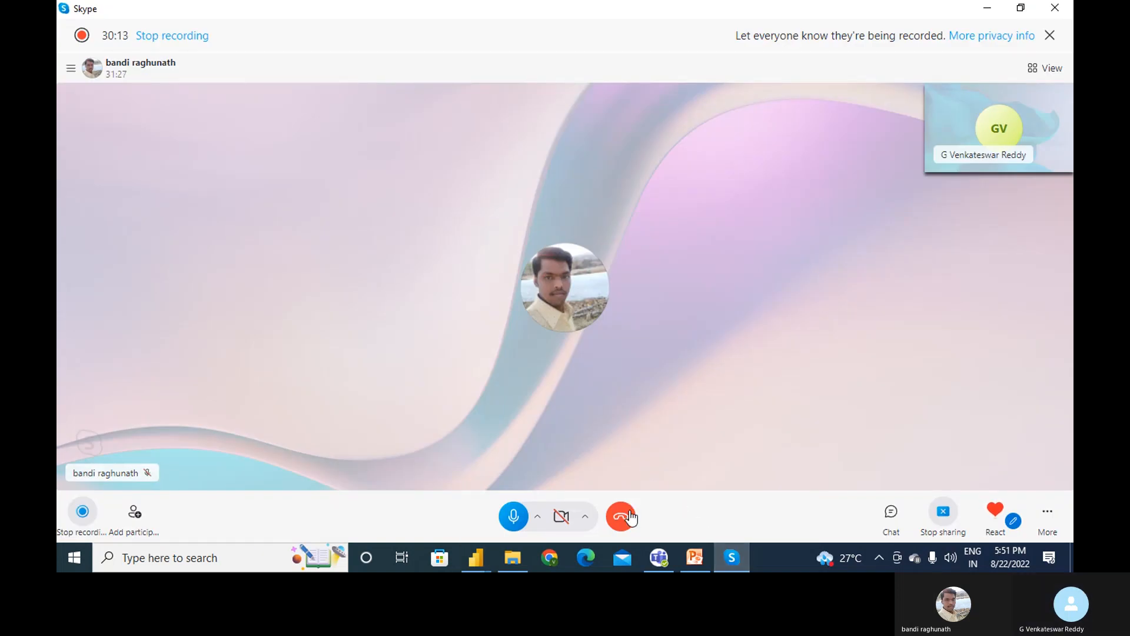